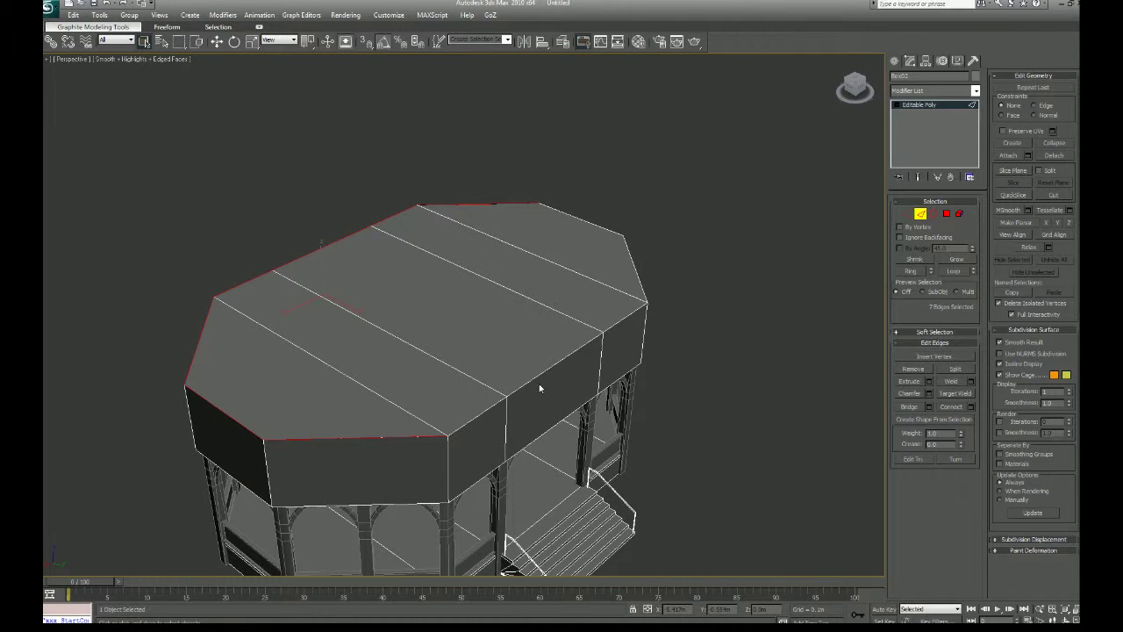
# Step: Select the complete loop of edges around the roof's upper rim
pyautogui.keyDown('ctrl'); pyautogui.click(577, 217); pyautogui.keyUp('ctrl')
pyautogui.hotkey('alt', 'l')
pyautogui.keyDown('alt'); pyautogui.moveTo(523, 337); pyautogui.dragTo(596, 257, button='middle'); pyautogui.keyUp('alt')
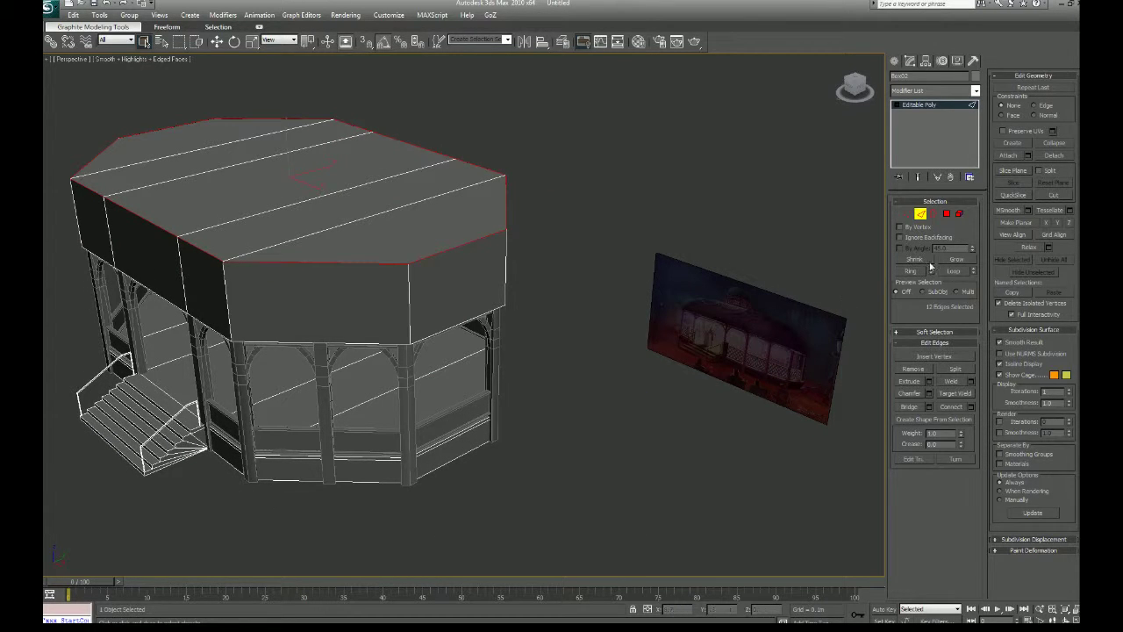
# Step: Chamfer the roof's upper rim edges with an amount of about 1.99 m to slope the roof sides
pyautogui.moveTo(505, 333); pyautogui.dragTo(571, 321, button='middle')
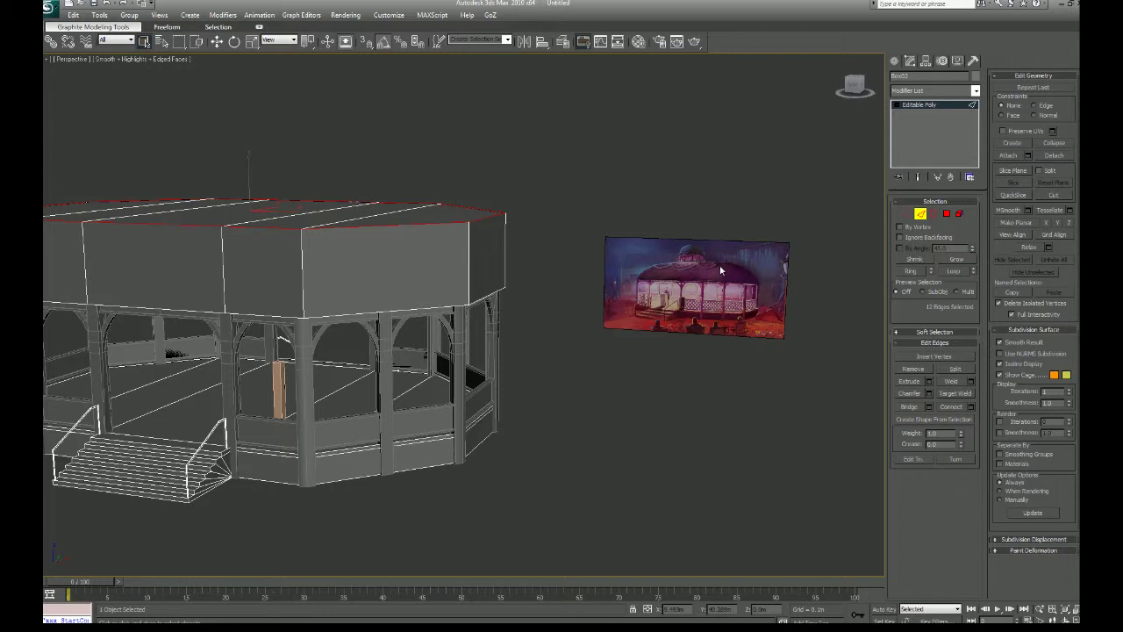
pyautogui.keyDown('alt'); pyautogui.moveTo(591, 325); pyautogui.dragTo(629, 351, button='middle'); pyautogui.keyUp('alt')
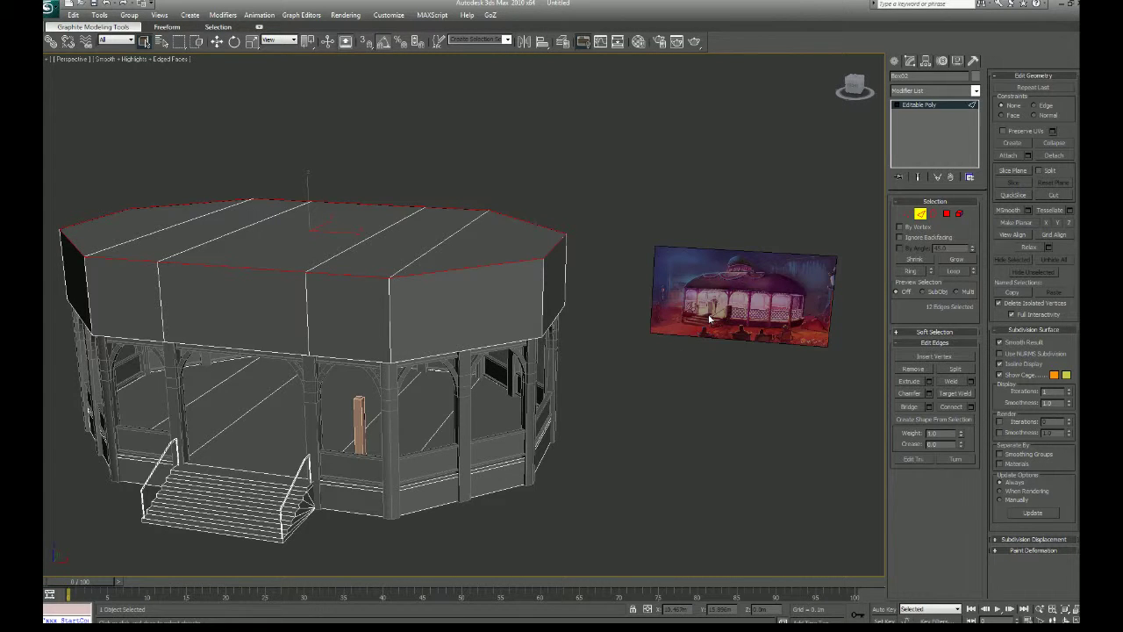
pyautogui.moveTo(627, 366)
pyautogui.keyDown('alt'); pyautogui.mouseDown(button='middle')
pyautogui.moveTo(602, 365)
pyautogui.moveTo(640, 371)
pyautogui.mouseUp(button='middle'); pyautogui.keyUp('alt')
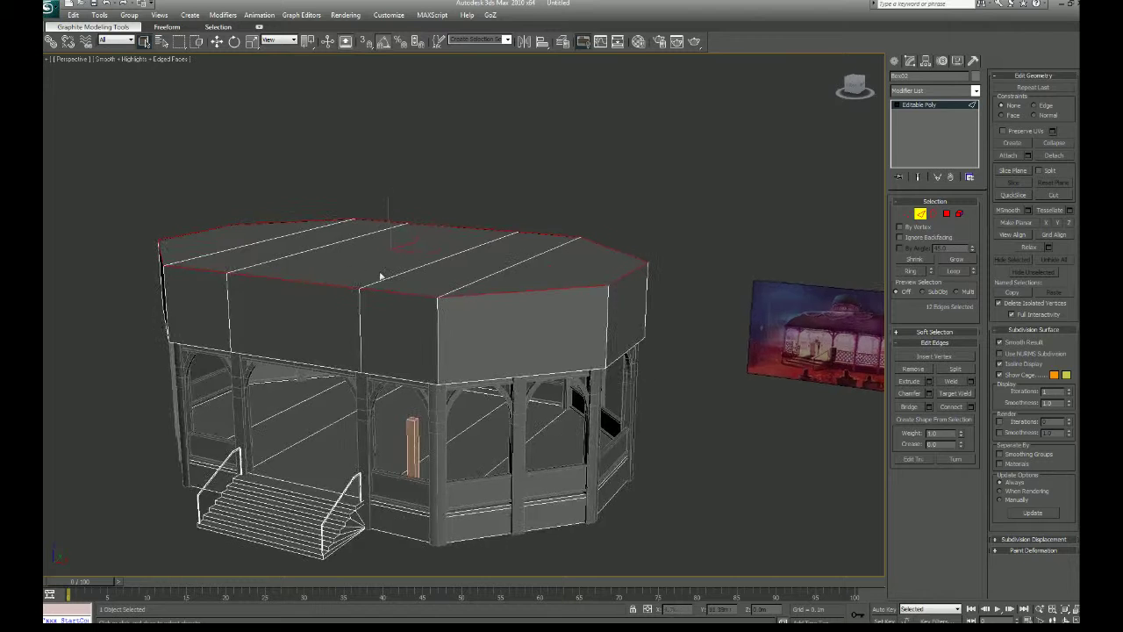
pyautogui.press('w')
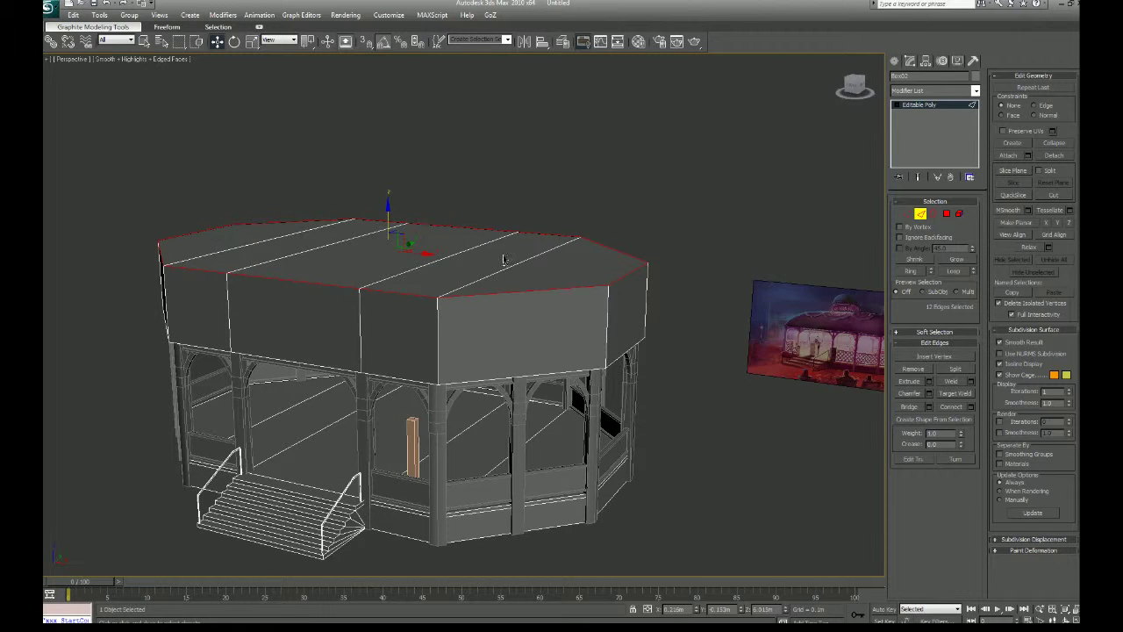
pyautogui.keyDown('alt'); pyautogui.moveTo(504, 259); pyautogui.dragTo(424, 246, button='middle'); pyautogui.keyUp('alt')
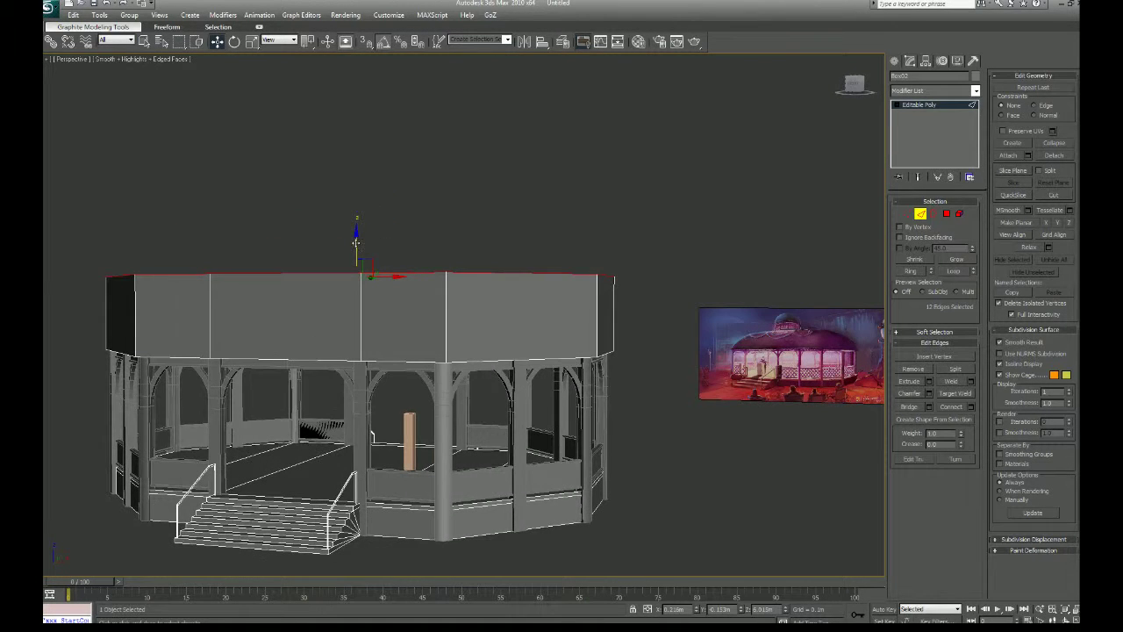
pyautogui.keyDown('alt'); pyautogui.moveTo(355, 241); pyautogui.dragTo(545, 274, button='middle'); pyautogui.keyUp('alt')
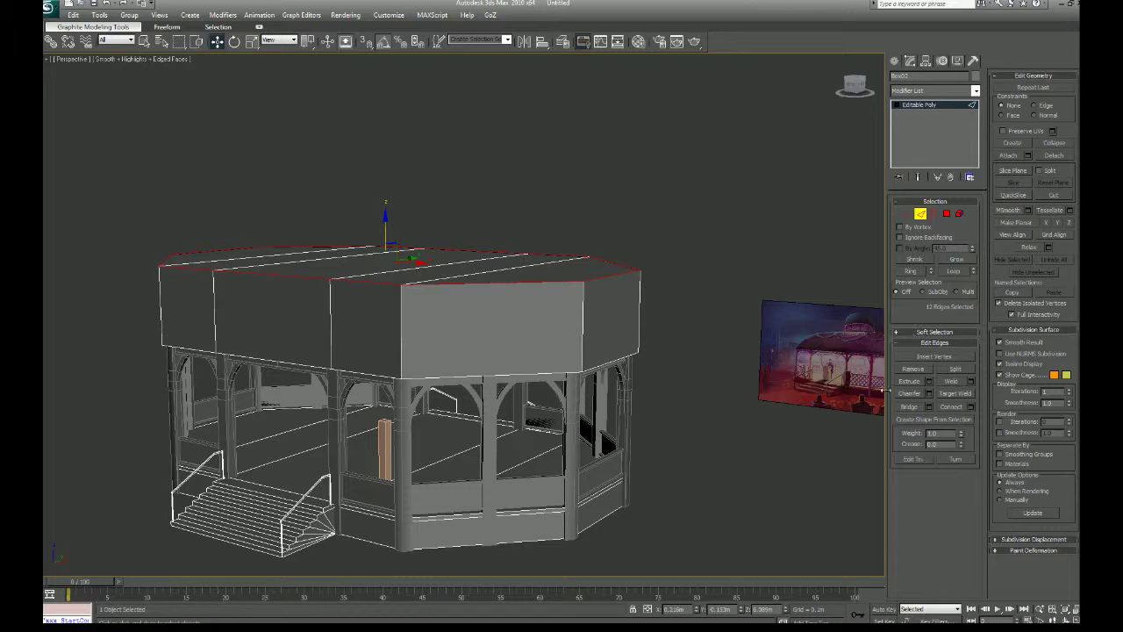
pyautogui.click(929, 394)
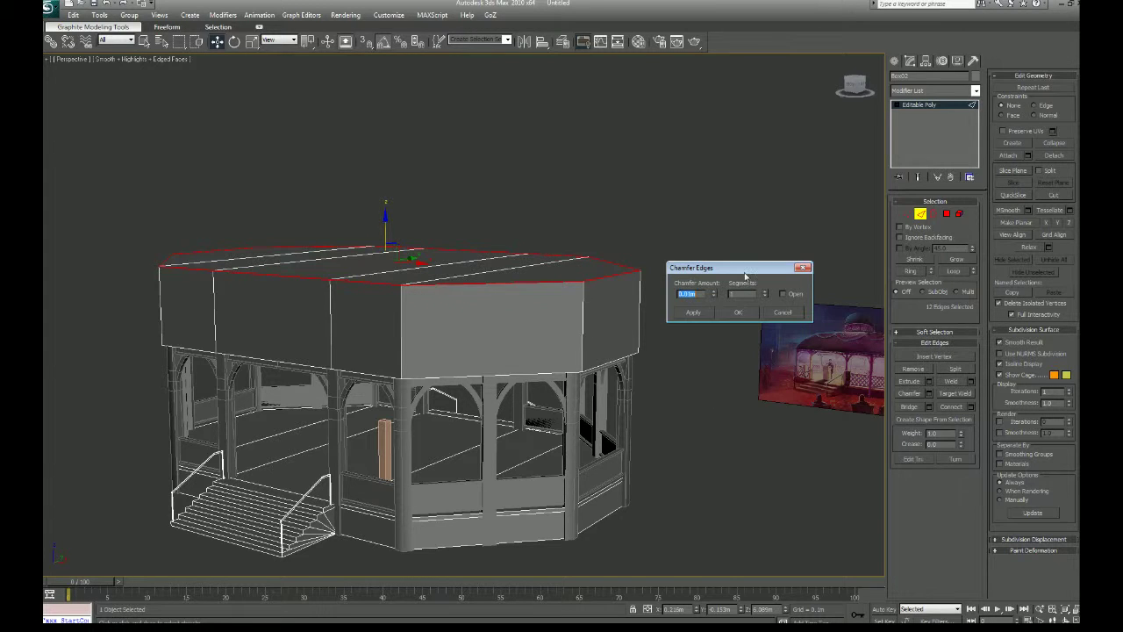
pyautogui.moveTo(745, 269); pyautogui.dragTo(711, 505)
pyautogui.moveTo(692, 168); pyautogui.dragTo(680, 488)
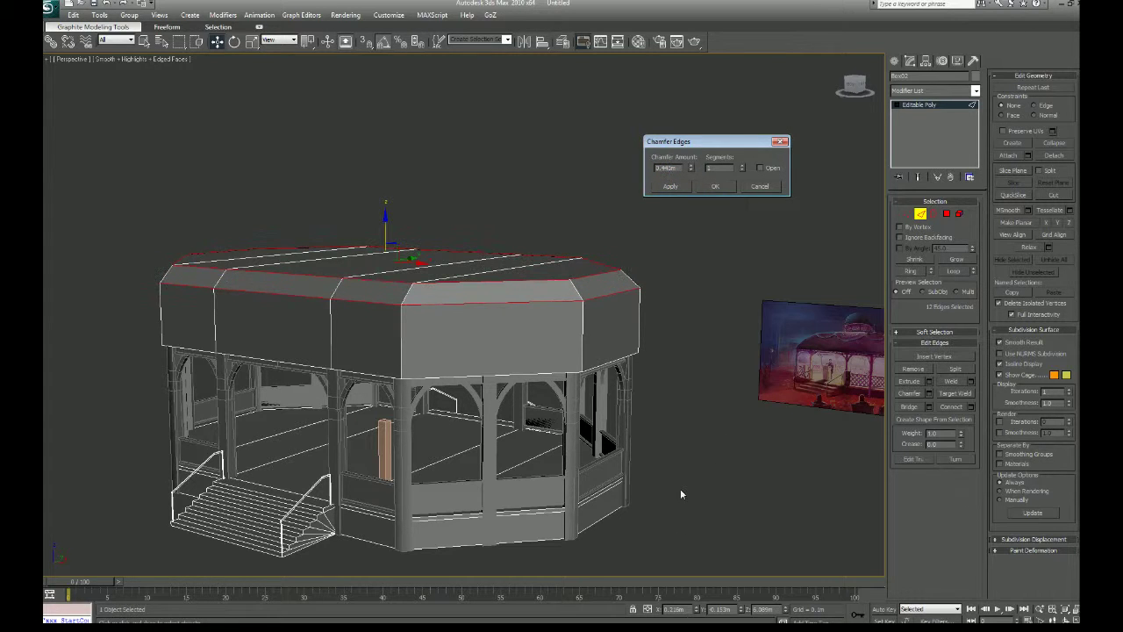
pyautogui.moveTo(693, 167); pyautogui.dragTo(686, 0)
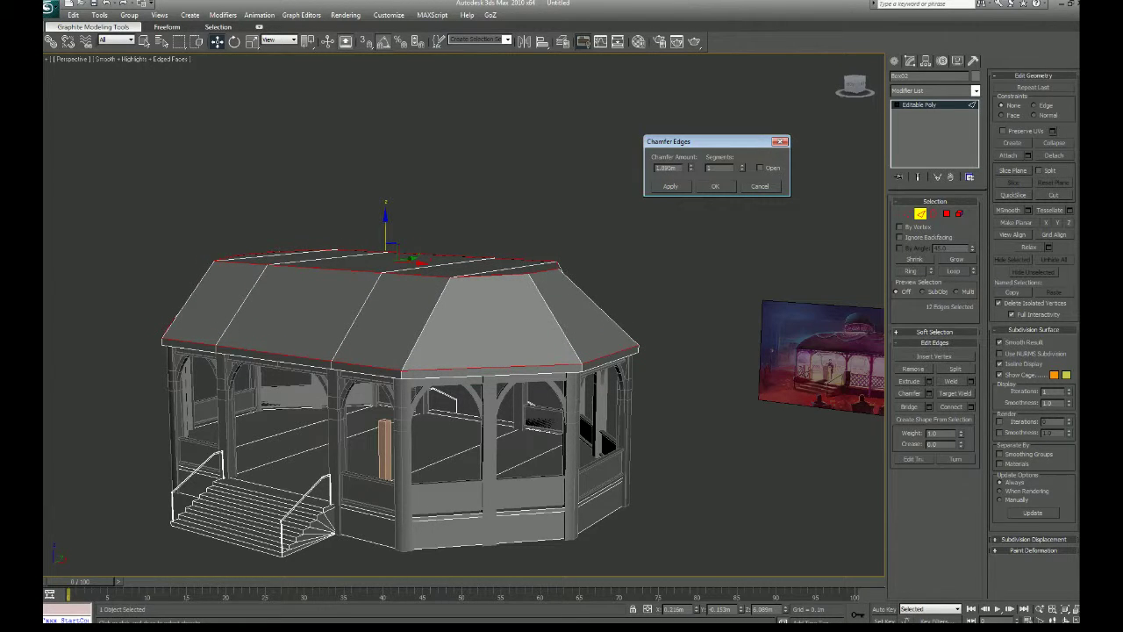
pyautogui.moveTo(825, 425)
pyautogui.keyDown('alt'); pyautogui.mouseDown(button='middle')
pyautogui.moveTo(707, 426)
pyautogui.moveTo(818, 429)
pyautogui.mouseUp(button='middle'); pyautogui.keyUp('alt')
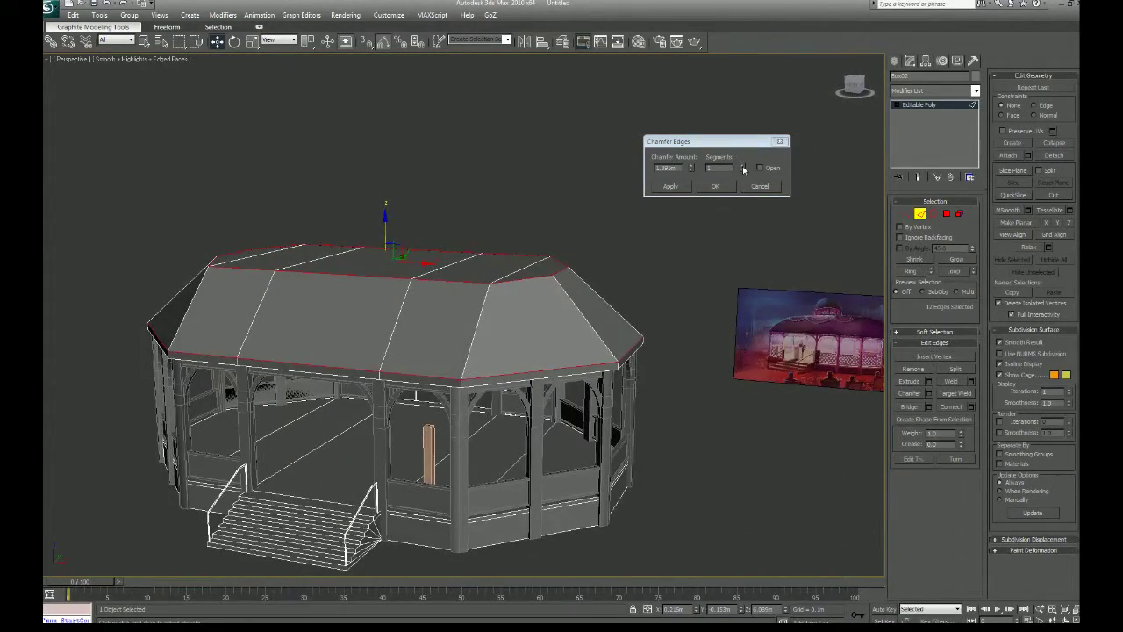
pyautogui.moveTo(692, 169); pyautogui.dragTo(691, 165)
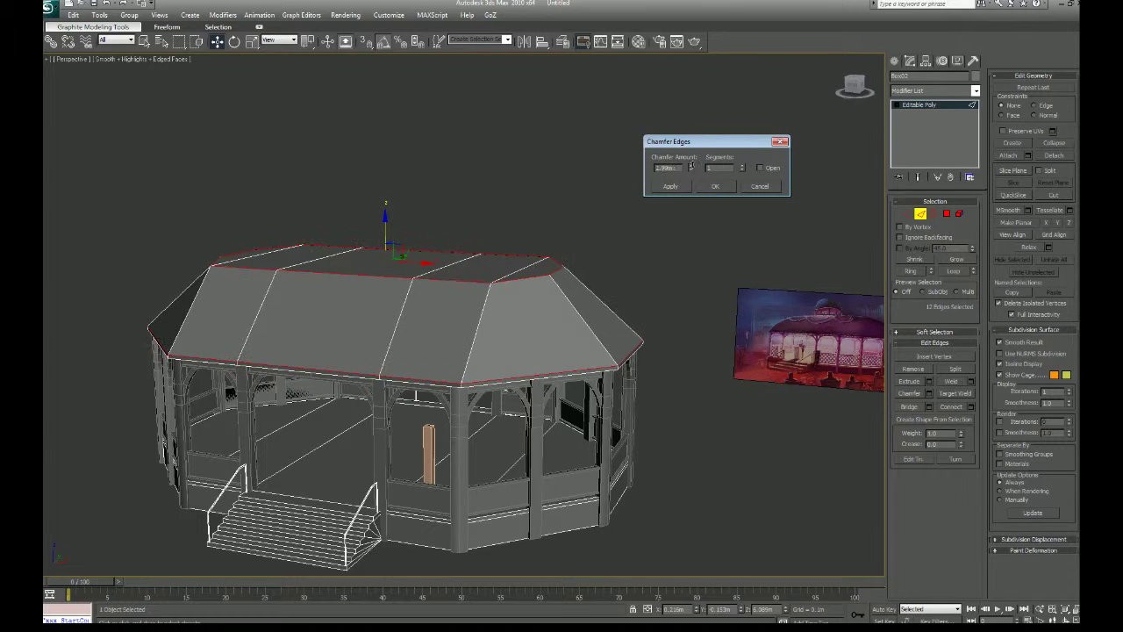
# Step: Examine the curve of the roof's outer edge in the reference painting
pyautogui.moveTo(829, 401); pyautogui.dragTo(630, 373, button='middle')
pyautogui.scroll(3, 684, 342)
pyautogui.moveTo(735, 325); pyautogui.dragTo(570, 328, button='middle')
pyautogui.scroll(7, 619, 344)
pyautogui.scroll(-5, 494, 321)
pyautogui.moveTo(654, 332); pyautogui.dragTo(485, 332, button='middle')
pyautogui.scroll(6, 483, 333)
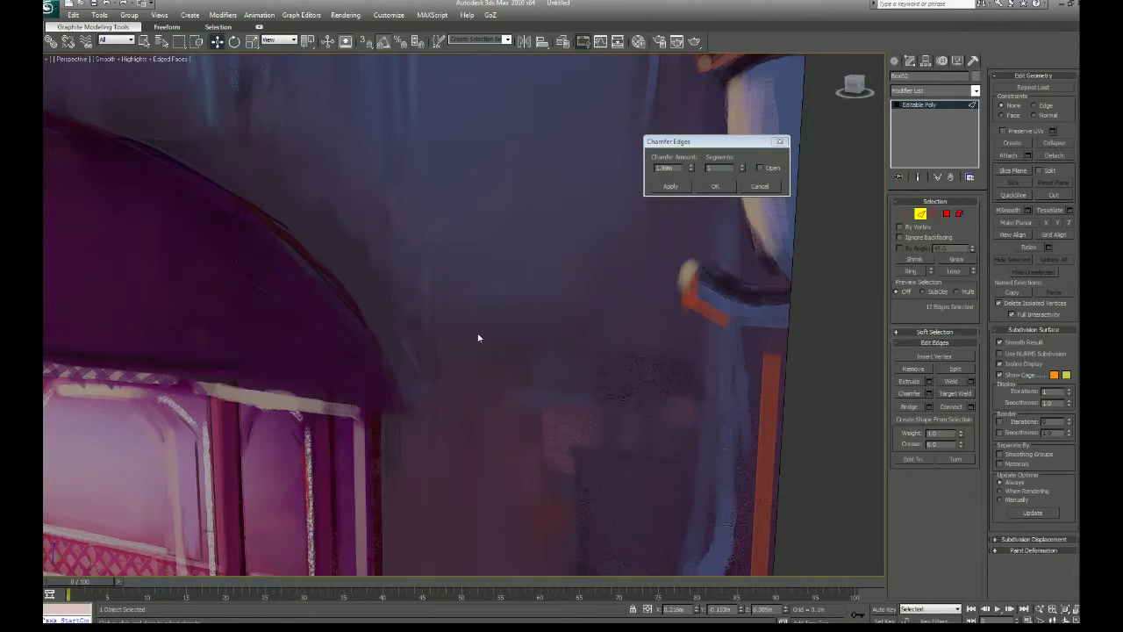
pyautogui.scroll(-5, 412, 402)
pyautogui.moveTo(477, 397); pyautogui.dragTo(595, 391, button='middle')
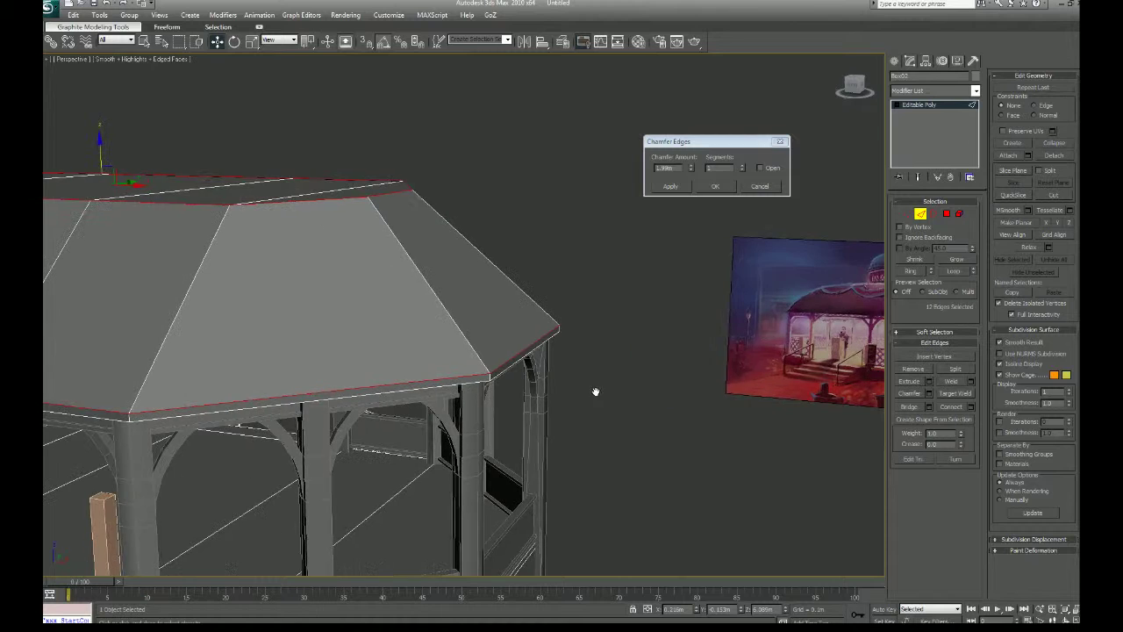
# Step: Increase the rim's chamfer amount to about 2.05 m and its segments to 8 to round the roof sides
pyautogui.moveTo(693, 167); pyautogui.dragTo(693, 169)
pyautogui.click(692, 171)
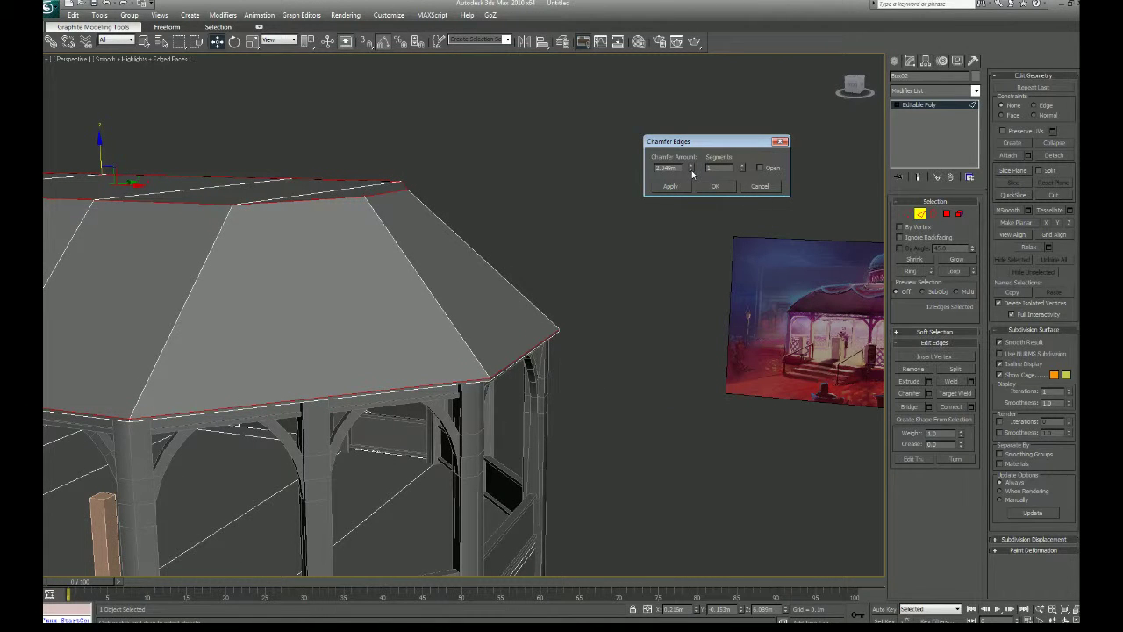
pyautogui.moveTo(491, 349); pyautogui.dragTo(725, 393, button='middle')
pyautogui.scroll(3, 777, 386)
pyautogui.scroll(-5, 772, 388)
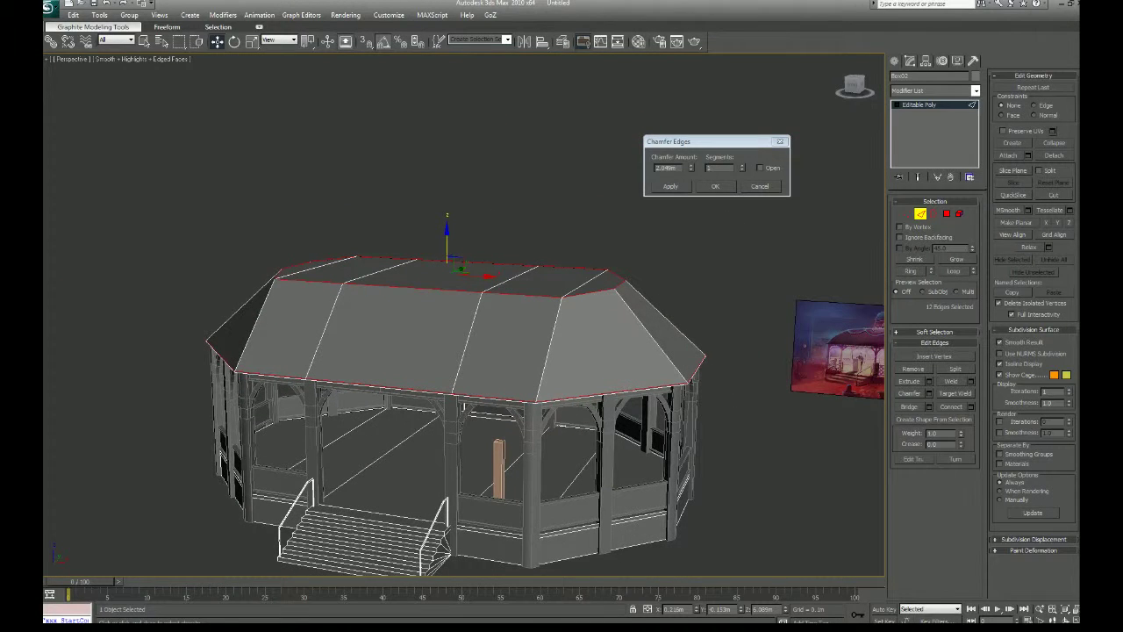
pyautogui.click(743, 166)
pyautogui.click(744, 166)
pyautogui.click(744, 166)
pyautogui.click(745, 166)
pyautogui.click(744, 165)
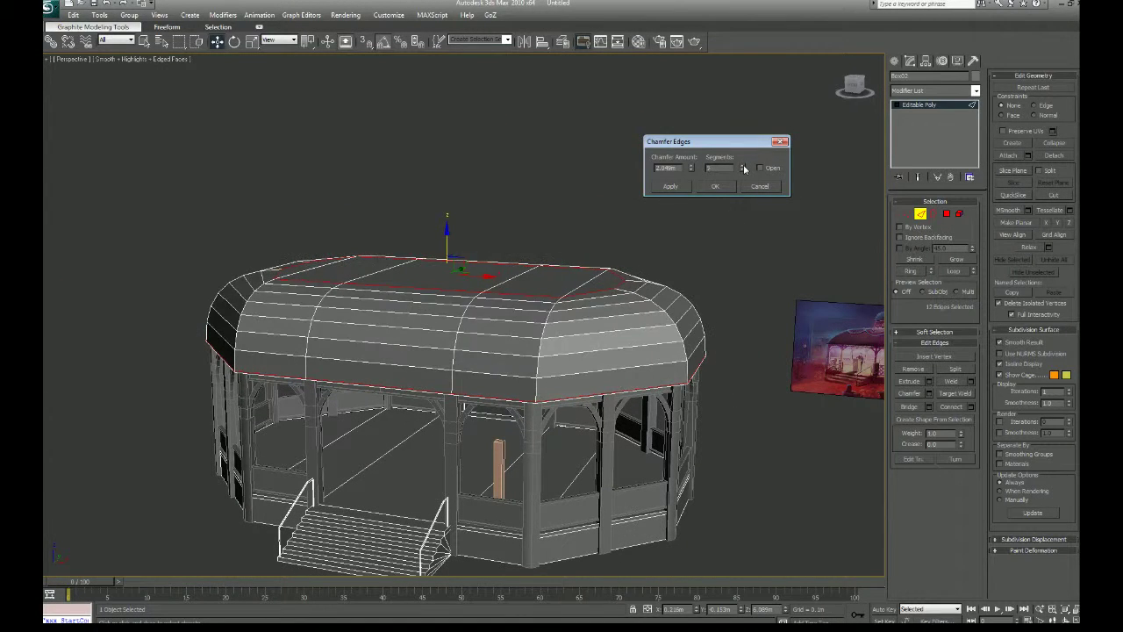
pyautogui.click(744, 167)
# Step: Compare the rounded roof with the reference painting and check its shape from above and from the front
pyautogui.moveTo(693, 398); pyautogui.dragTo(504, 374, button='middle')
pyautogui.scroll(5, 555, 354)
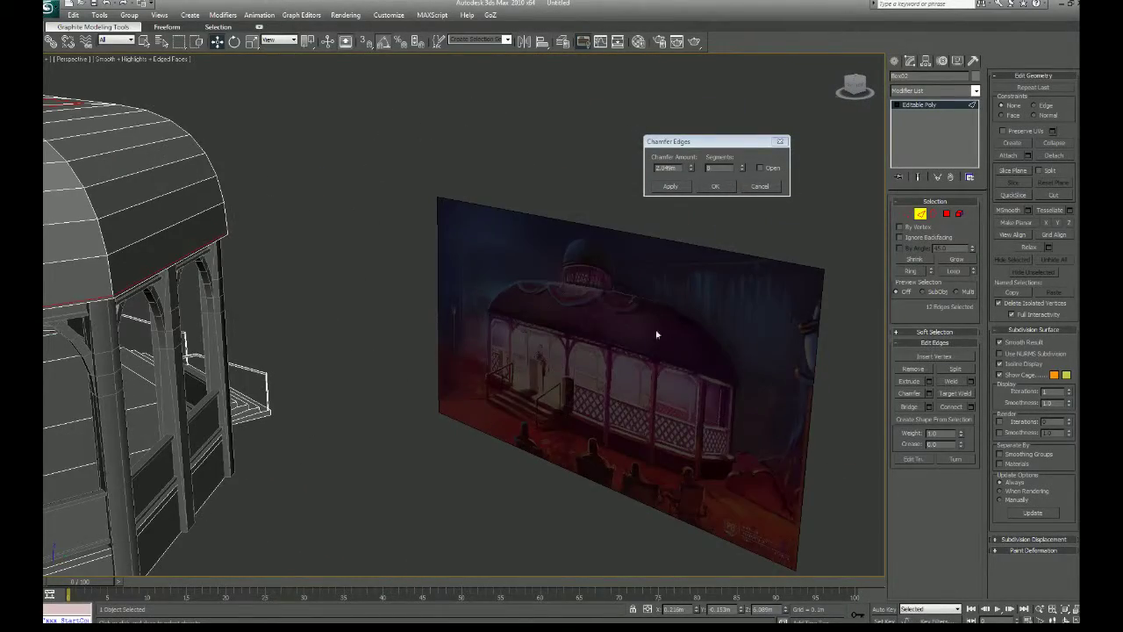
pyautogui.scroll(-6, 704, 369)
pyautogui.keyDown('alt'); pyautogui.moveTo(585, 406); pyautogui.dragTo(525, 517, button='middle'); pyautogui.keyUp('alt')
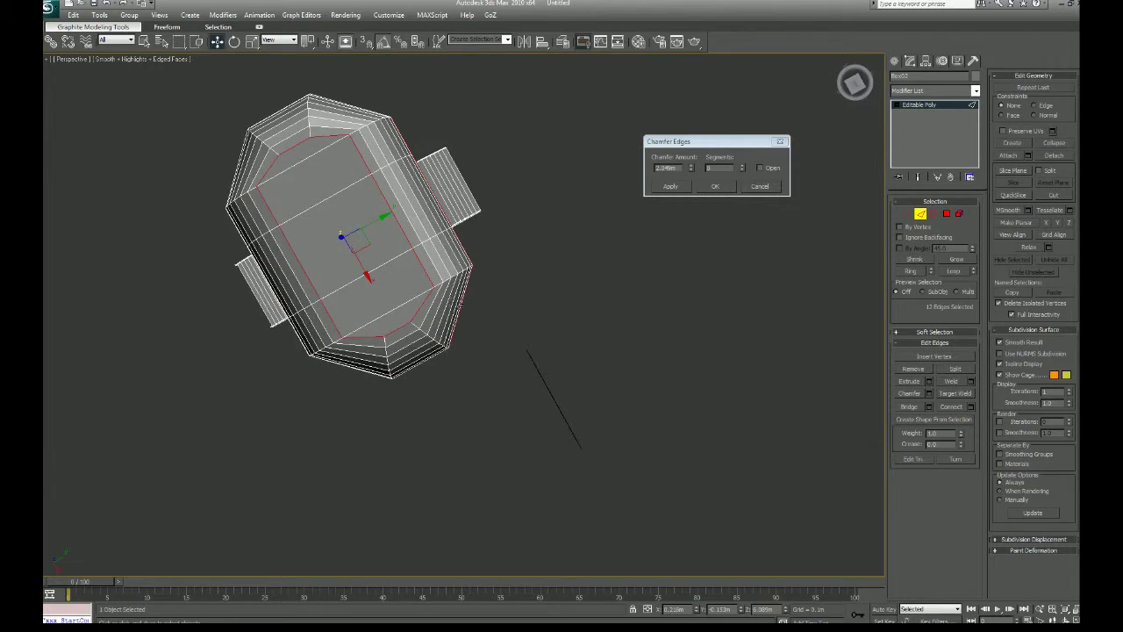
pyautogui.keyDown('alt'); pyautogui.moveTo(430, 398); pyautogui.dragTo(555, 417, button='middle'); pyautogui.keyUp('alt')
pyautogui.scroll(3, 460, 314)
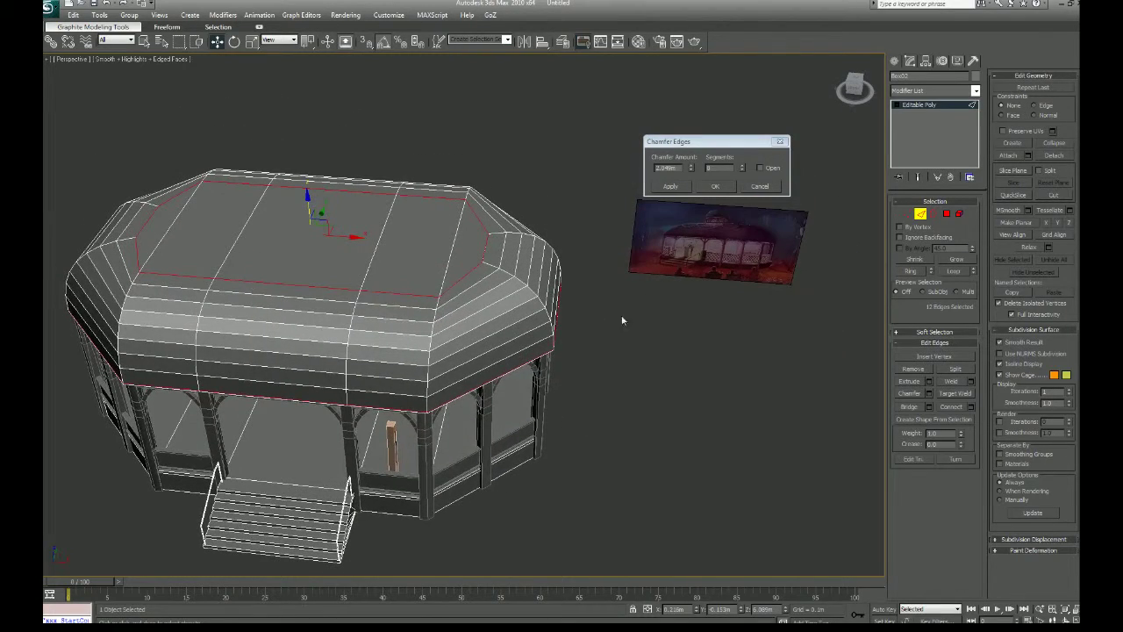
# Step: Undo the rim selection and try a smaller chamfer on the ring of vertical edges around the roof's side walls
pyautogui.hotkey('ctrl', 'z')
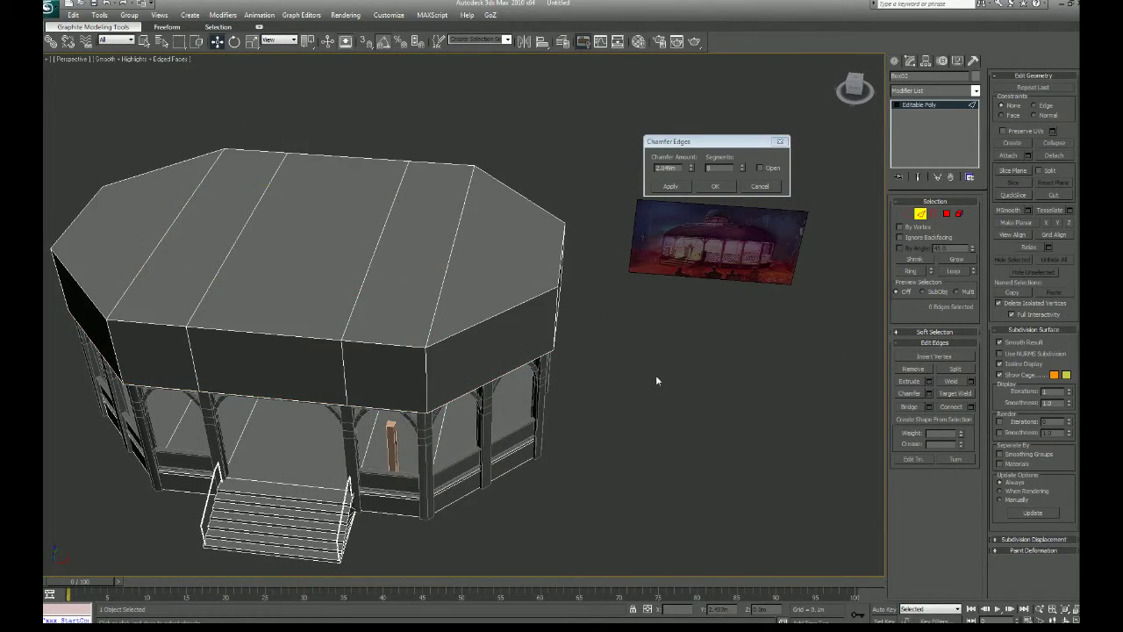
pyautogui.keyDown('alt'); pyautogui.moveTo(658, 380); pyautogui.dragTo(588, 324, button='middle'); pyautogui.keyUp('alt')
pyautogui.click(398, 298)
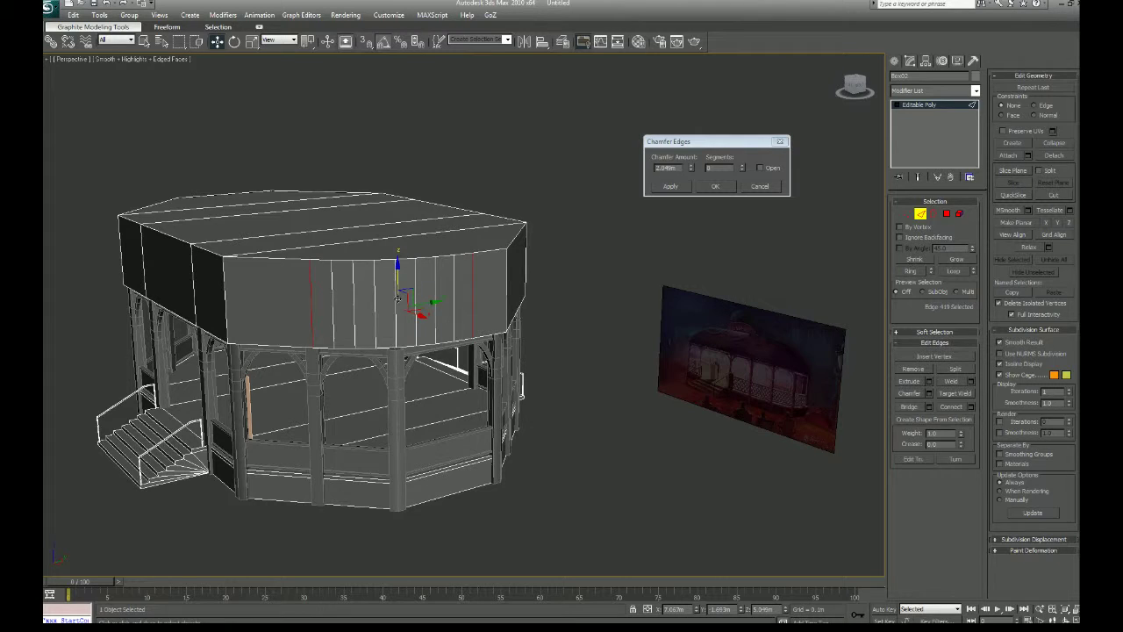
pyautogui.hotkey('alt', 'r')
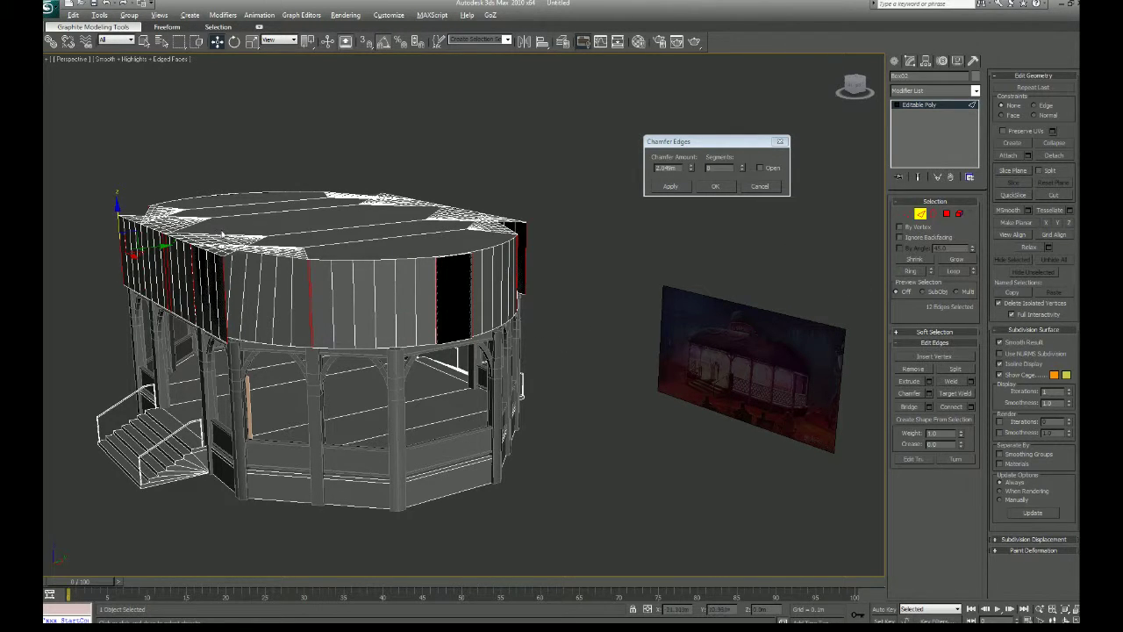
pyautogui.keyDown('alt'); pyautogui.moveTo(276, 285); pyautogui.dragTo(286, 326, button='middle'); pyautogui.keyUp('alt')
pyautogui.keyDown('alt'); pyautogui.moveTo(338, 298); pyautogui.dragTo(602, 270, button='middle'); pyautogui.keyUp('alt')
pyautogui.moveTo(695, 169); pyautogui.dragTo(694, 204)
pyautogui.keyDown('alt'); pyautogui.moveTo(639, 294); pyautogui.dragTo(610, 340, button='middle'); pyautogui.keyUp('alt')
pyautogui.scroll(5, 609, 338)
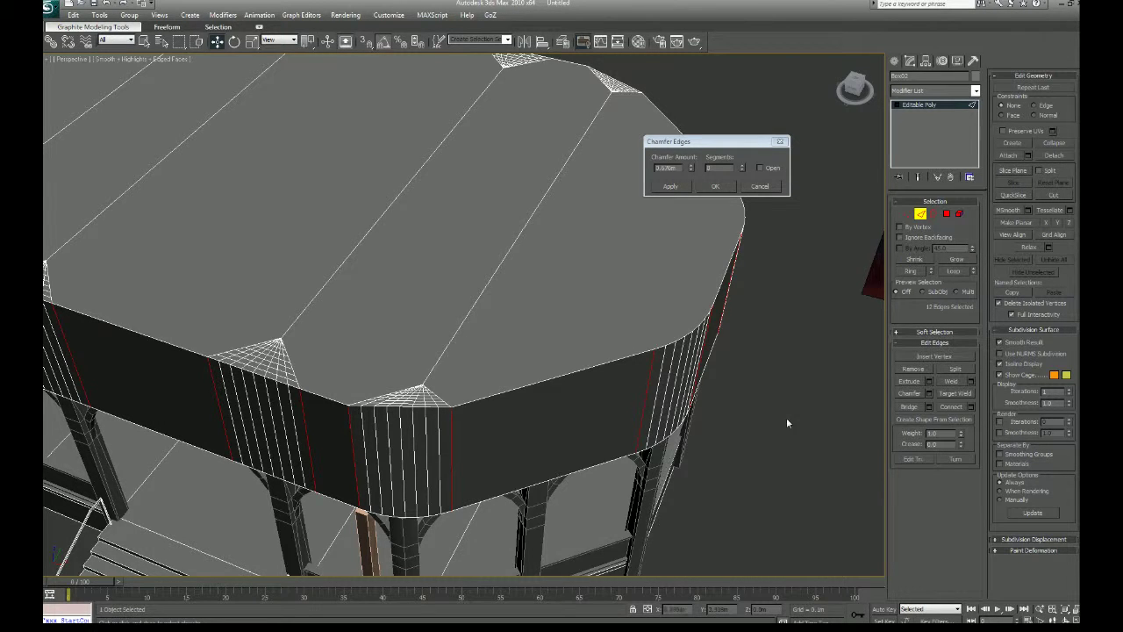
pyautogui.scroll(-5, 786, 418)
pyautogui.keyDown('alt'); pyautogui.moveTo(772, 414); pyautogui.dragTo(677, 370, button='middle'); pyautogui.keyUp('alt')
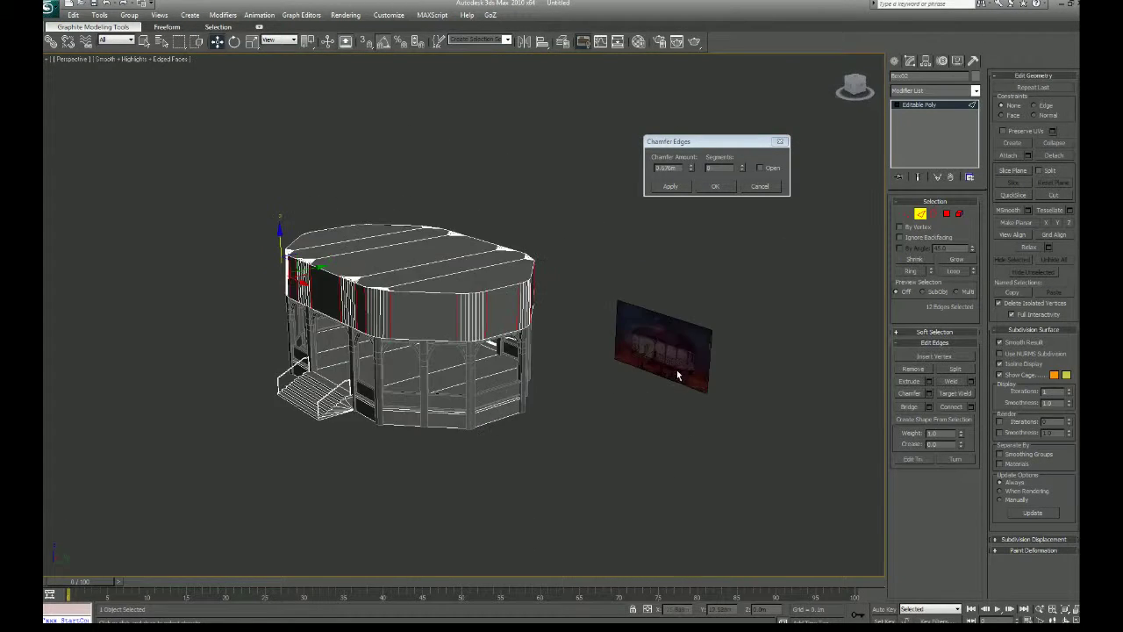
# Step: Select the edge loop around the roof's upper rim again, adding the missing edges at the far end
pyautogui.click(428, 294)
pyautogui.hotkey('alt', 'l')
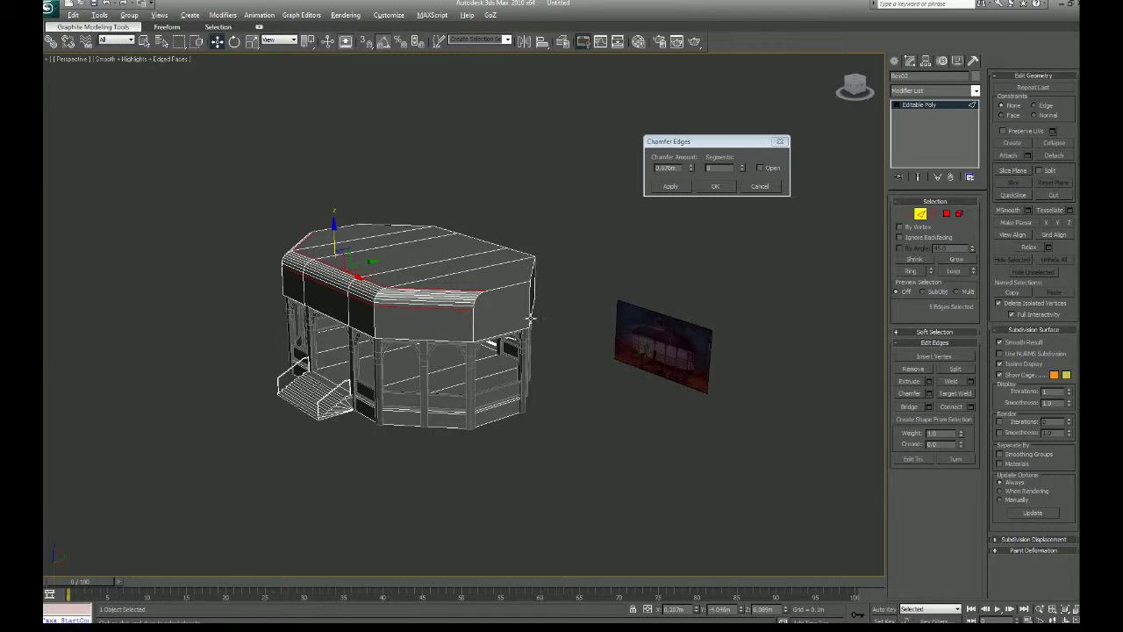
pyautogui.keyDown('alt'); pyautogui.moveTo(530, 317); pyautogui.dragTo(414, 341, button='middle'); pyautogui.keyUp('alt')
pyautogui.keyDown('ctrl'); pyautogui.click(471, 308); pyautogui.keyUp('ctrl')
pyautogui.keyDown('ctrl'); pyautogui.click(521, 294); pyautogui.keyUp('ctrl')
pyautogui.keyDown('ctrl'); pyautogui.click(527, 335); pyautogui.keyUp('ctrl')
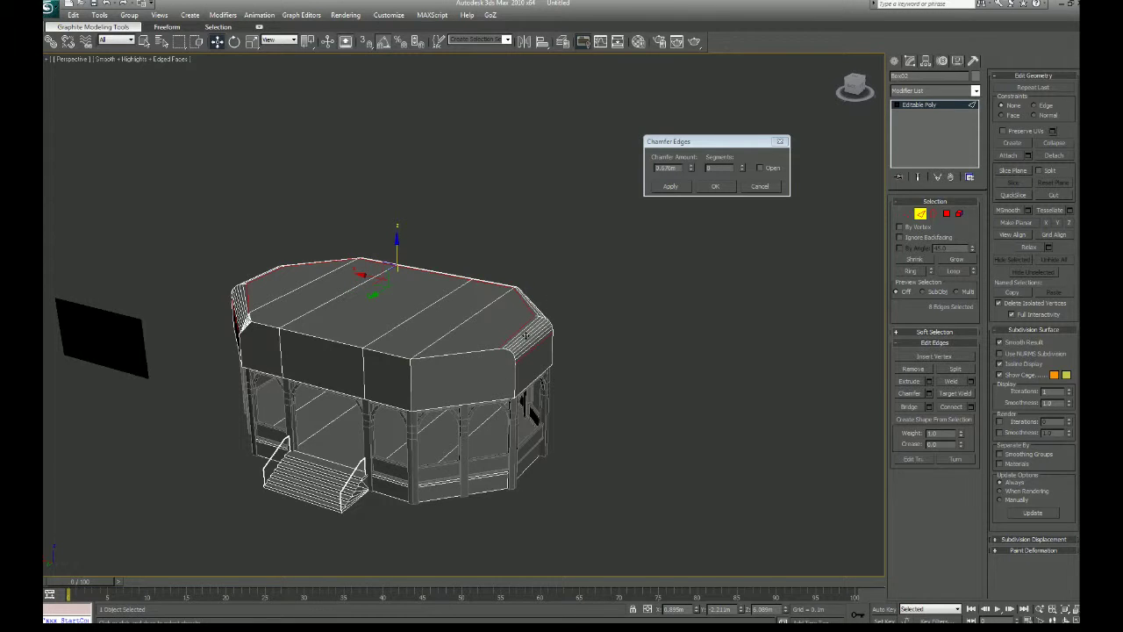
pyautogui.hotkey('alt', 'l')
# Step: Chamfer the upper rim loop with an amount of about 2 m and apply the rounded roof shape
pyautogui.keyDown('alt'); pyautogui.moveTo(534, 375); pyautogui.dragTo(668, 328, button='middle'); pyautogui.keyUp('alt')
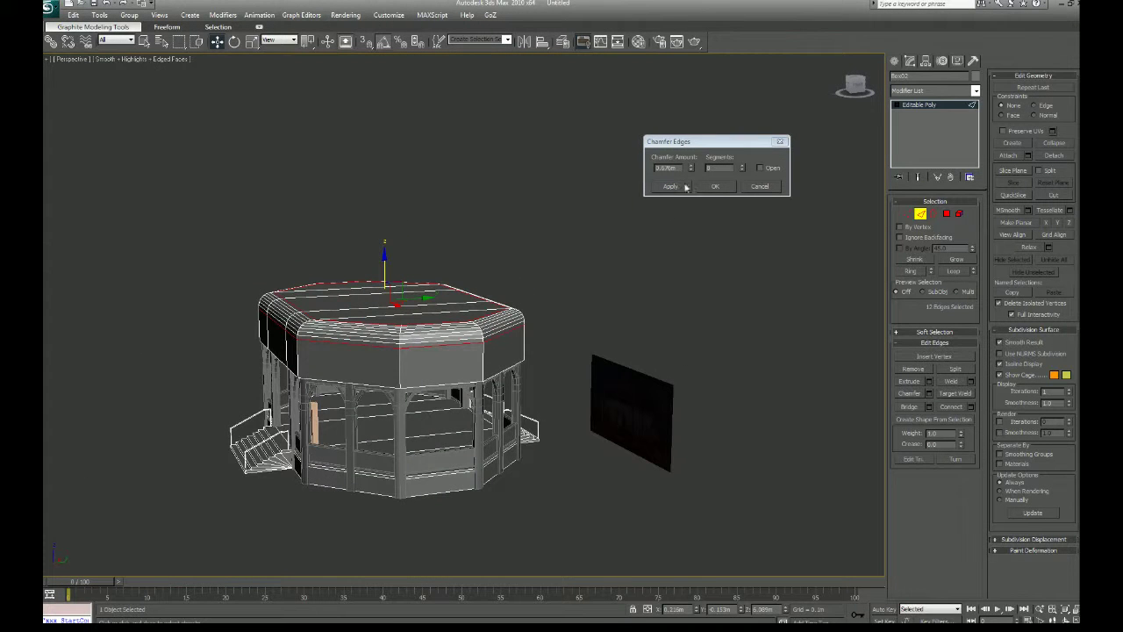
pyautogui.moveTo(691, 168); pyautogui.dragTo(672, 60)
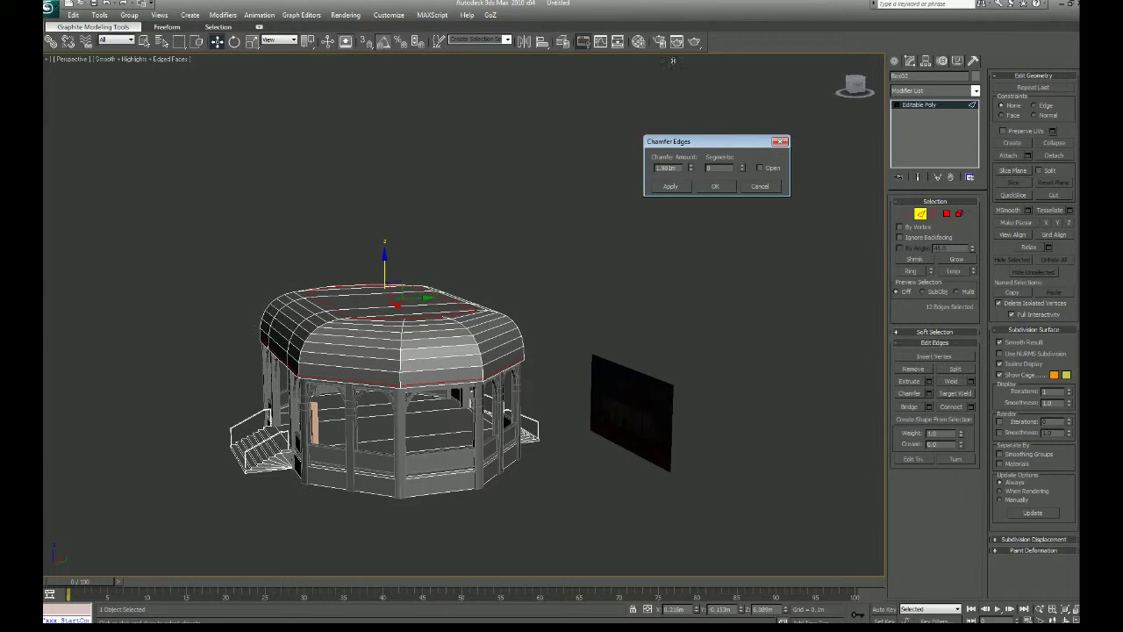
pyautogui.keyDown('alt'); pyautogui.moveTo(526, 349); pyautogui.dragTo(601, 354, button='middle'); pyautogui.keyUp('alt')
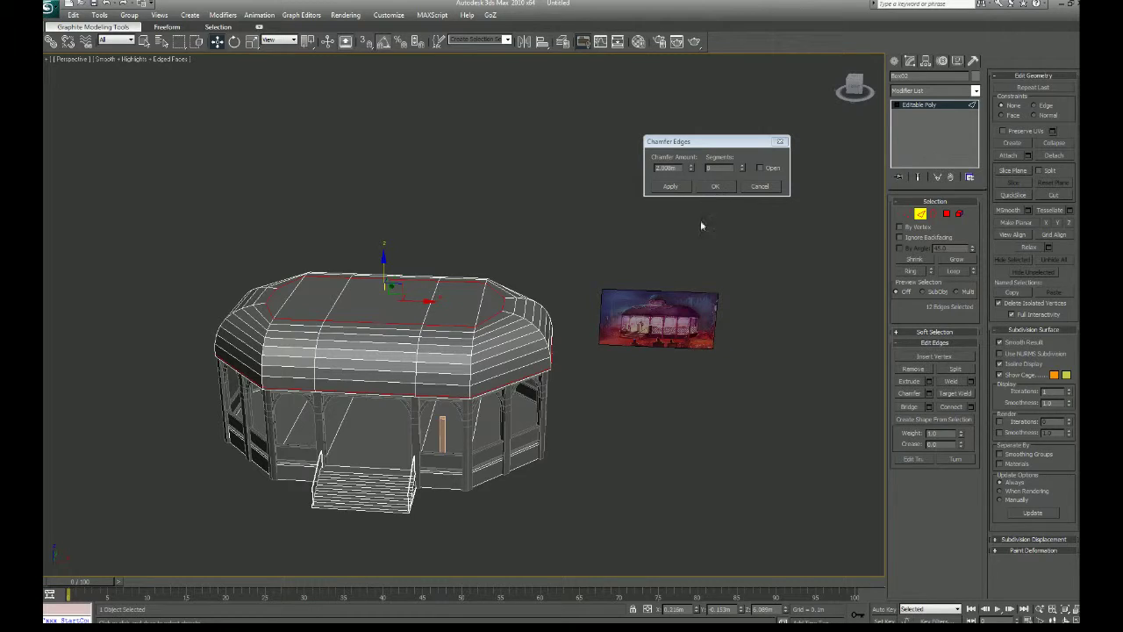
pyautogui.keyDown('alt'); pyautogui.moveTo(649, 302); pyautogui.dragTo(697, 224, button='middle'); pyautogui.keyUp('alt')
pyautogui.click(715, 186)
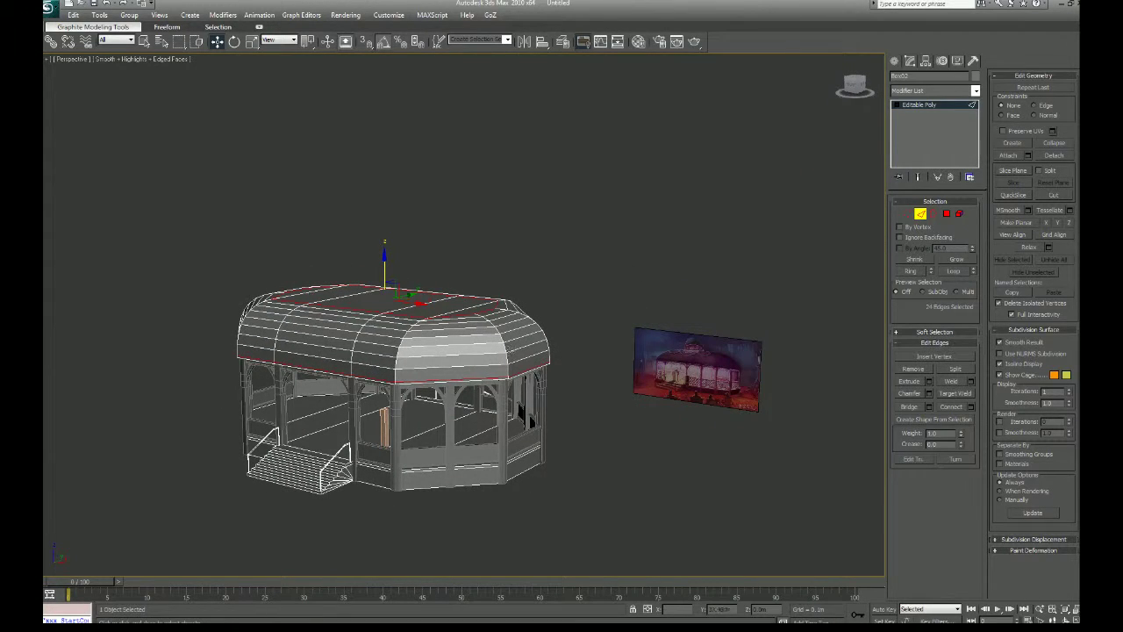
# Step: Select the two curved corner edge loops at one end of the rounded roof
pyautogui.keyDown('alt'); pyautogui.moveTo(622, 359); pyautogui.dragTo(656, 311, button='middle'); pyautogui.keyUp('alt')
pyautogui.scroll(5, 673, 406)
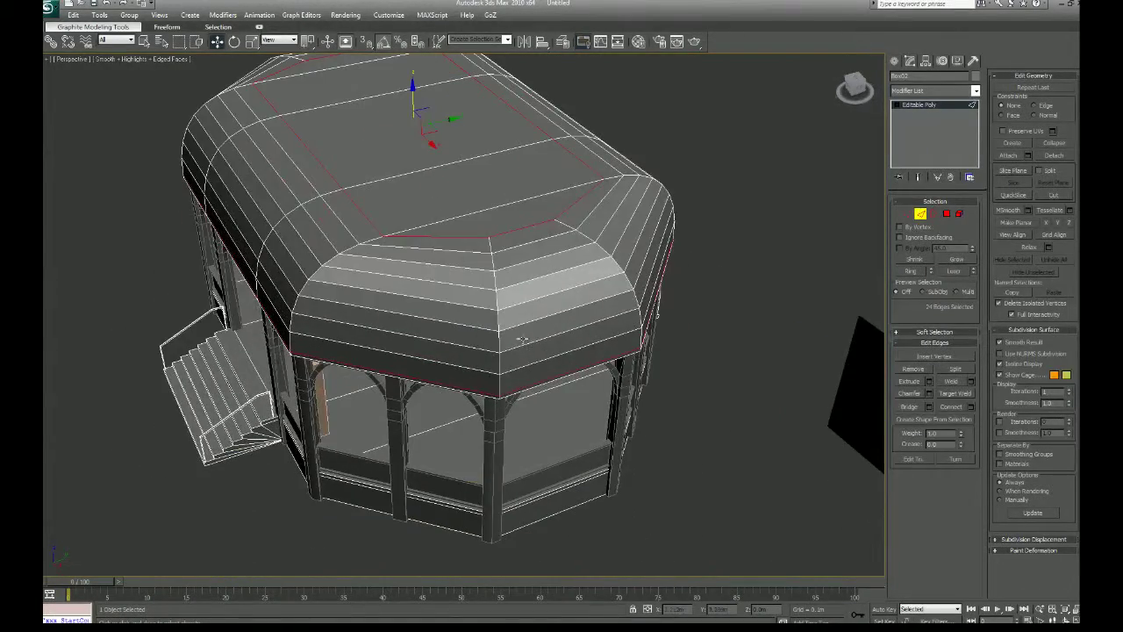
pyautogui.keyDown('alt'); pyautogui.moveTo(497, 302); pyautogui.dragTo(497, 360, button='middle'); pyautogui.keyUp('alt')
pyautogui.scroll(-3, 510, 327)
pyautogui.scroll(3, 497, 324)
pyautogui.keyDown('alt'); pyautogui.moveTo(512, 320); pyautogui.dragTo(515, 354, button='middle'); pyautogui.keyUp('alt')
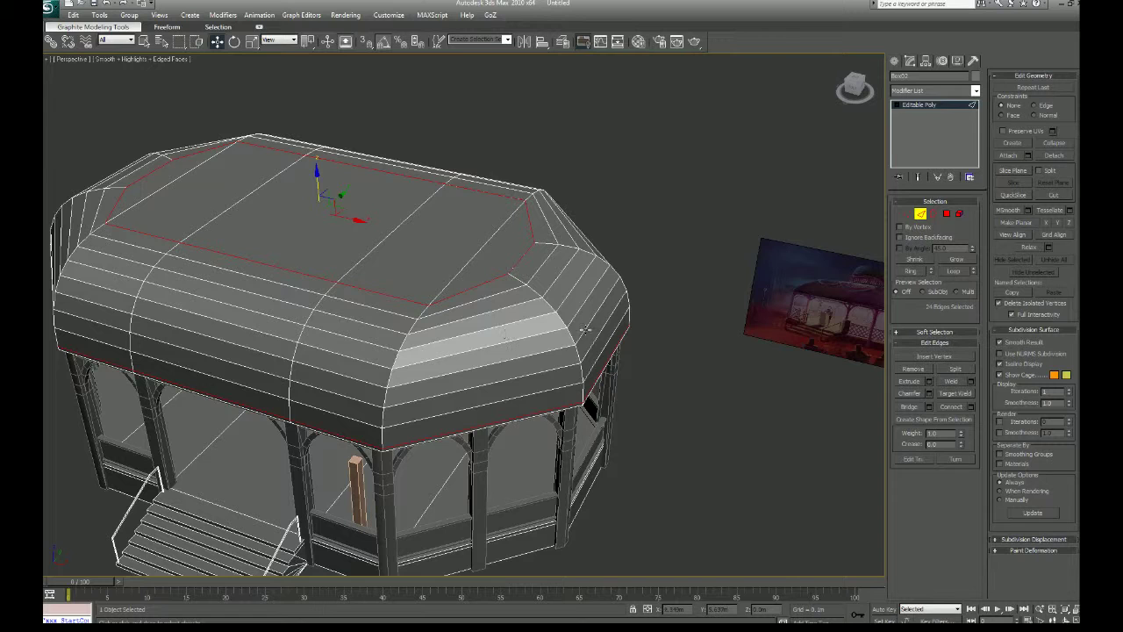
pyautogui.click(519, 281)
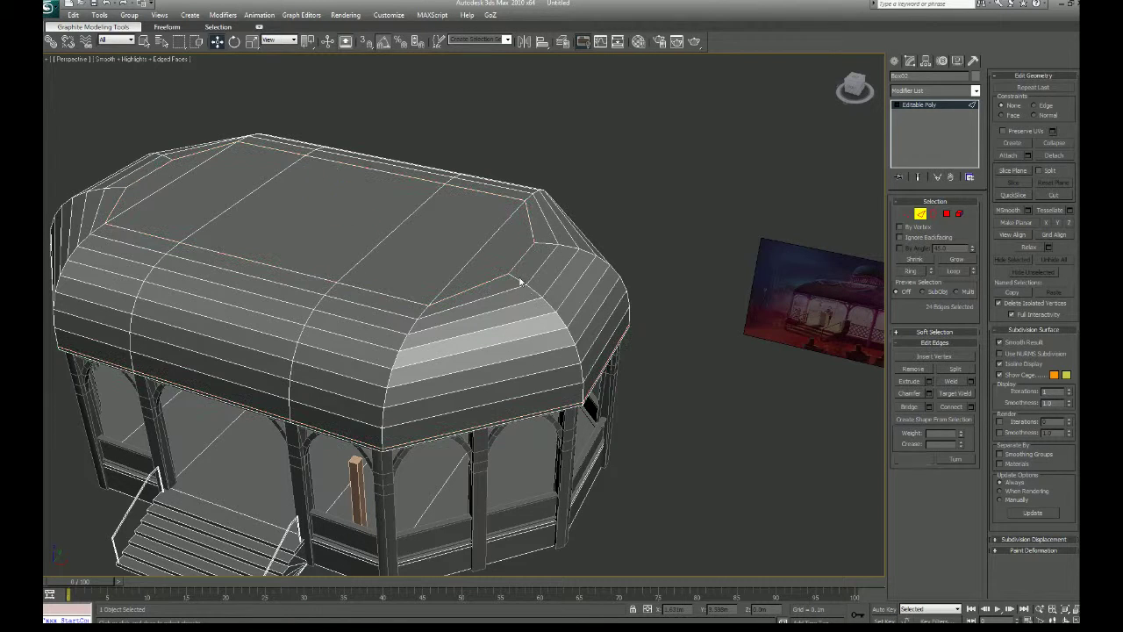
pyautogui.doubleClick(519, 279)
pyautogui.doubleClick(544, 243)
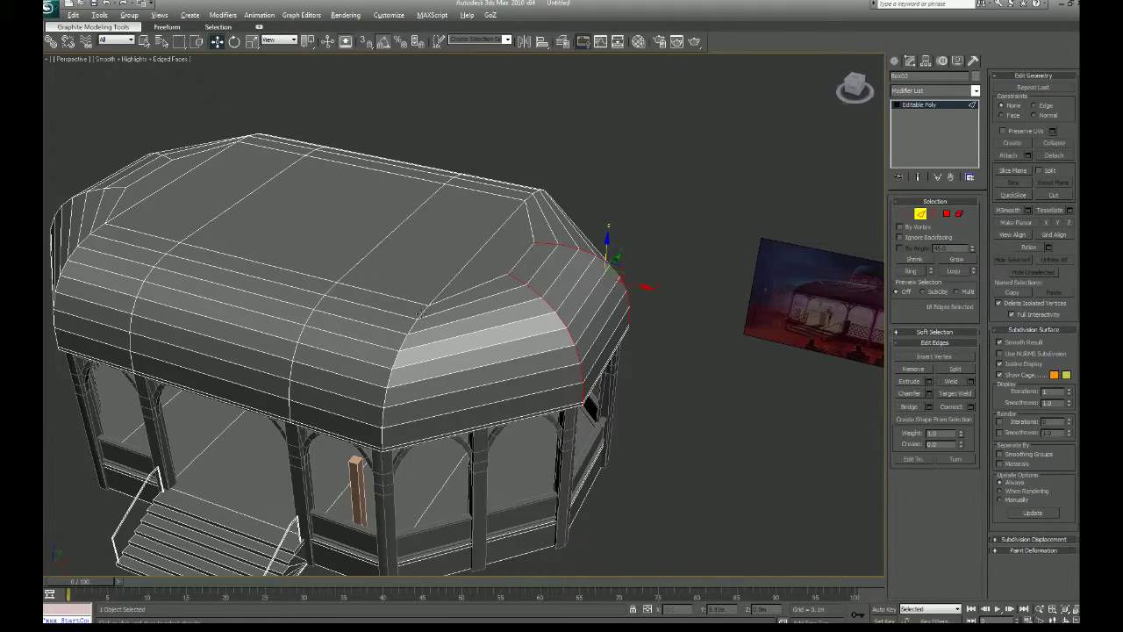
# Step: Try chamfering the two selected corner loops with an adjusted amount, then clear the edge selection
pyautogui.moveTo(420, 313); pyautogui.dragTo(589, 321, button='middle')
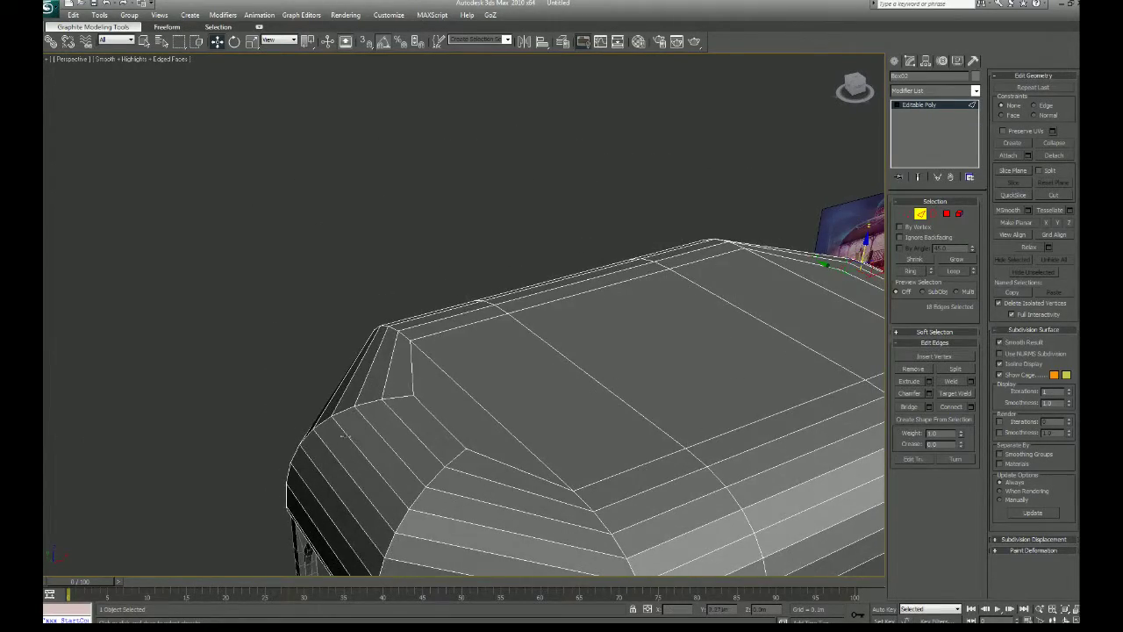
pyautogui.scroll(-5, 515, 419)
pyautogui.keyDown('alt'); pyautogui.moveTo(515, 419); pyautogui.dragTo(544, 279, button='middle'); pyautogui.keyUp('alt')
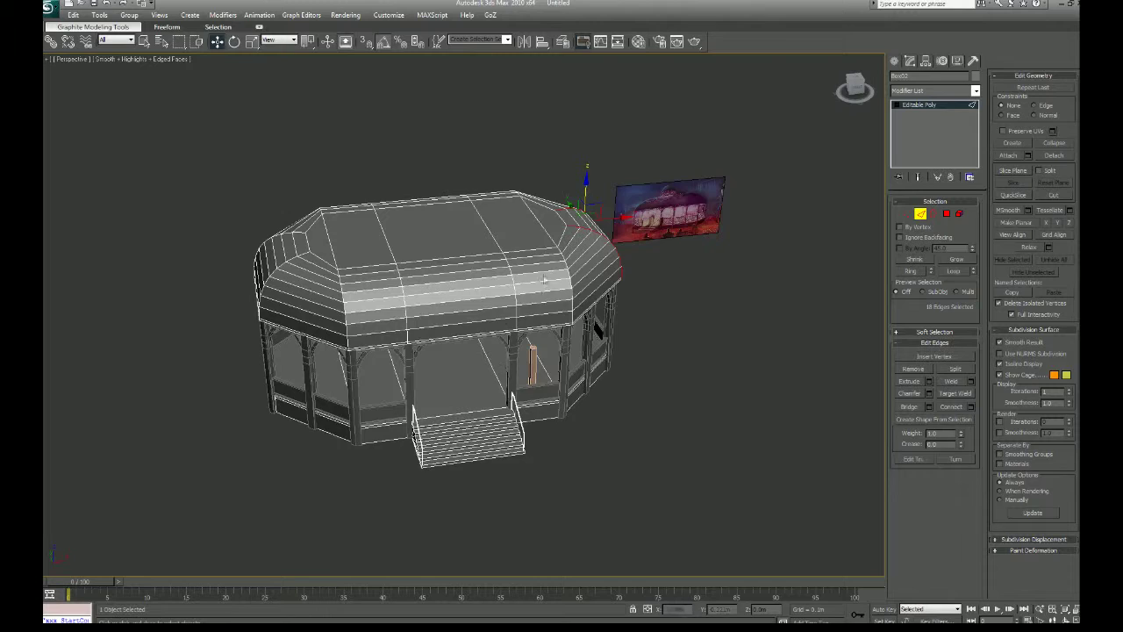
pyautogui.keyDown('alt'); pyautogui.moveTo(501, 342); pyautogui.dragTo(478, 430, button='middle'); pyautogui.keyUp('alt')
pyautogui.moveTo(478, 430); pyautogui.dragTo(509, 382, button='middle')
pyautogui.scroll(5, 519, 391)
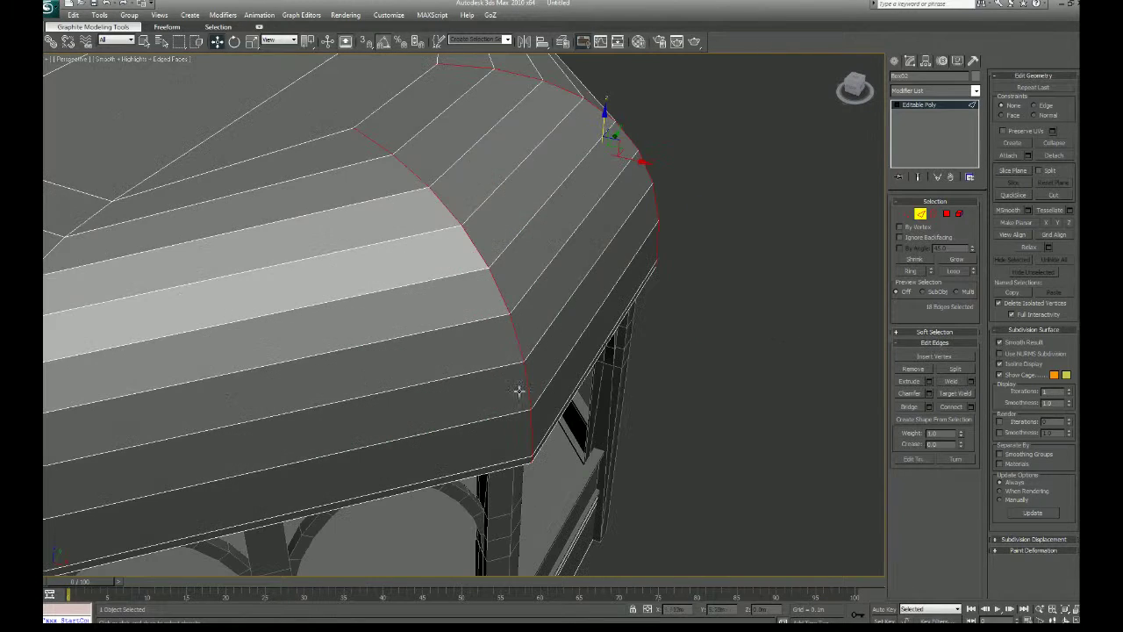
pyautogui.click(929, 393)
pyautogui.moveTo(658, 380); pyautogui.dragTo(747, 381, button='middle')
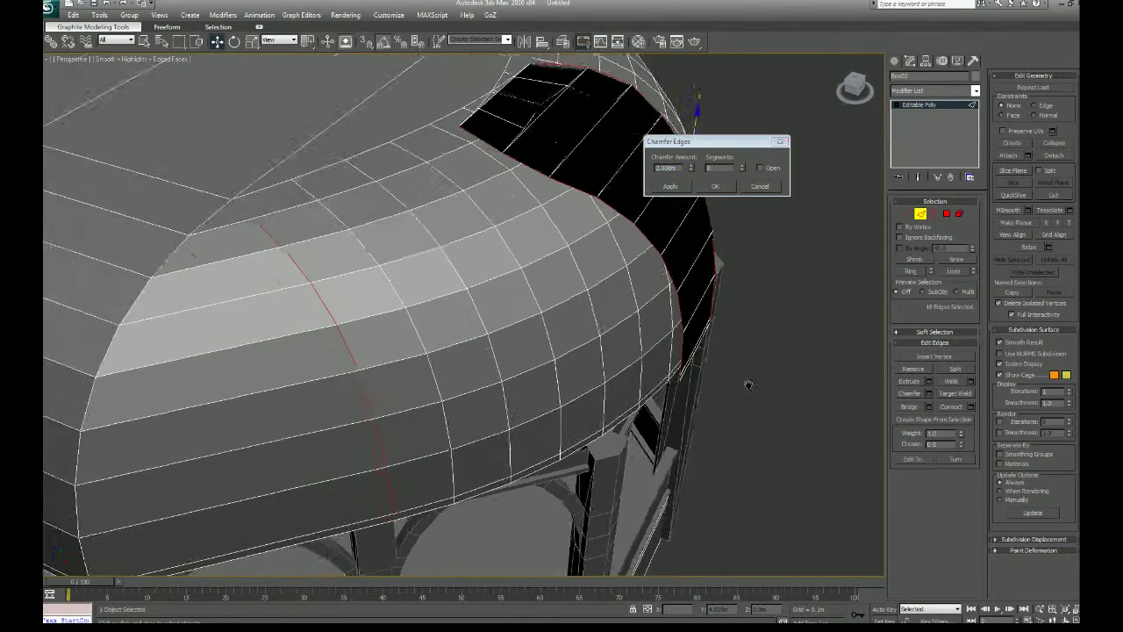
pyautogui.scroll(-5, 728, 347)
pyautogui.moveTo(690, 168)
pyautogui.mouseDown()
pyautogui.moveTo(699, 206)
pyautogui.moveTo(695, 167)
pyautogui.mouseUp()
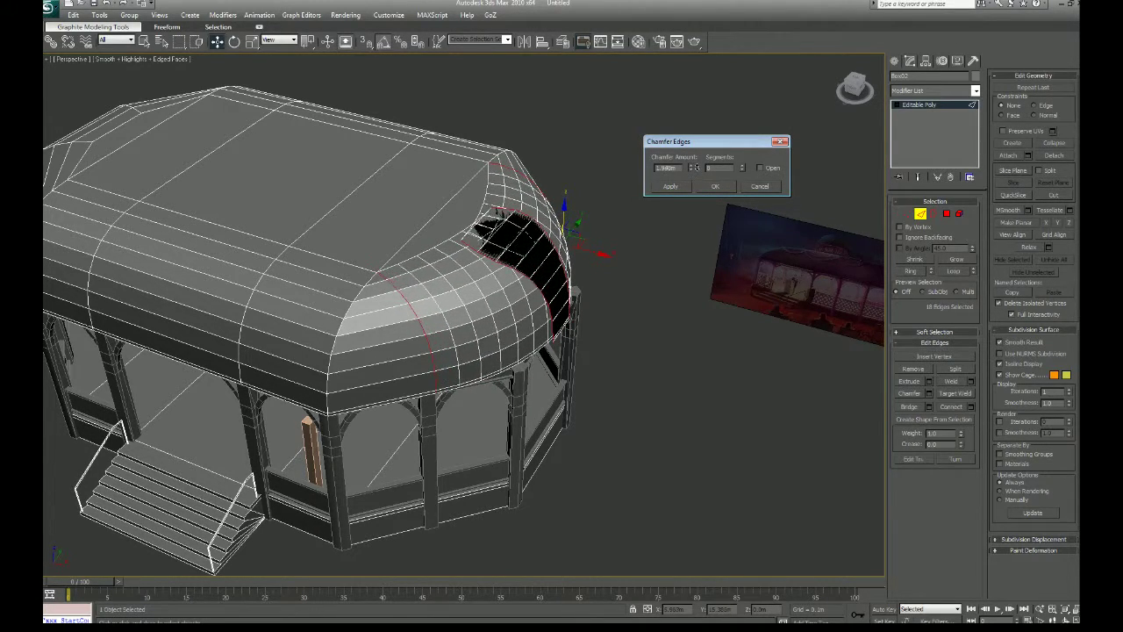
pyautogui.click(671, 370)
# Step: Select one seam edge at each front corner of the roof and extend both to full edge loops
pyautogui.keyDown('alt'); pyautogui.moveTo(671, 370); pyautogui.dragTo(640, 326, button='middle'); pyautogui.keyUp('alt')
pyautogui.scroll(-4, 703, 357)
pyautogui.scroll(3, 639, 327)
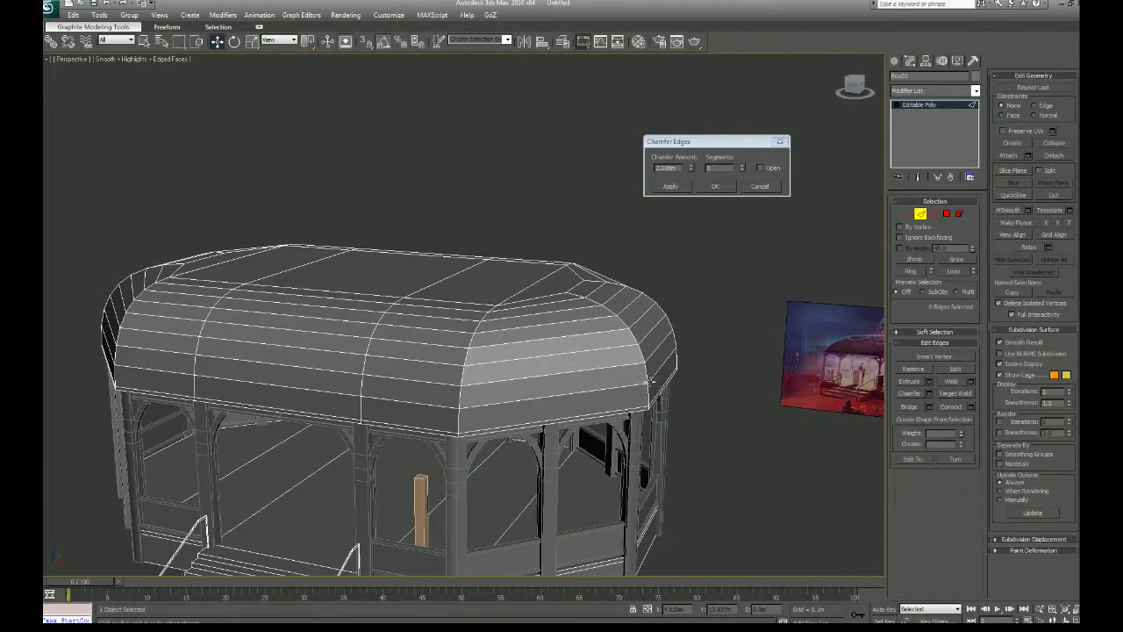
pyautogui.click(476, 325)
pyautogui.keyDown('ctrl'); pyautogui.click(152, 284); pyautogui.keyUp('ctrl')
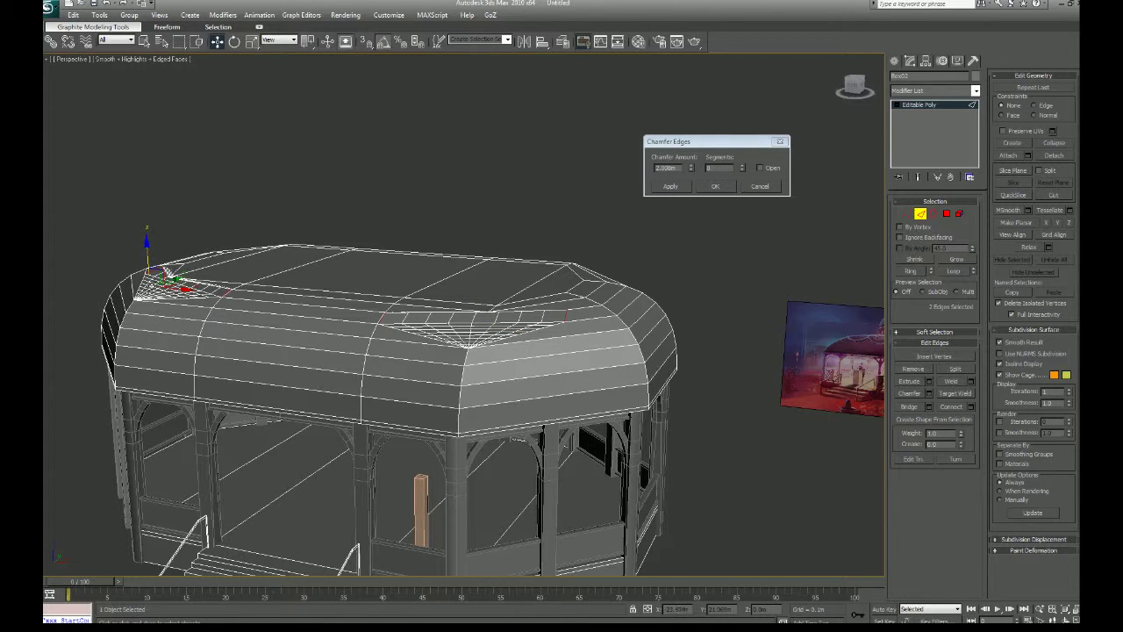
pyautogui.hotkey('alt', 'l')
# Step: Reduce the chamfer amount on the selected corner loops to soften the roof's front corners
pyautogui.keyDown('alt'); pyautogui.moveTo(384, 413); pyautogui.dragTo(526, 419, button='middle'); pyautogui.keyUp('alt')
pyautogui.scroll(-5, 529, 457)
pyautogui.keyDown('alt'); pyautogui.moveTo(531, 484); pyautogui.dragTo(464, 471, button='middle'); pyautogui.keyUp('alt')
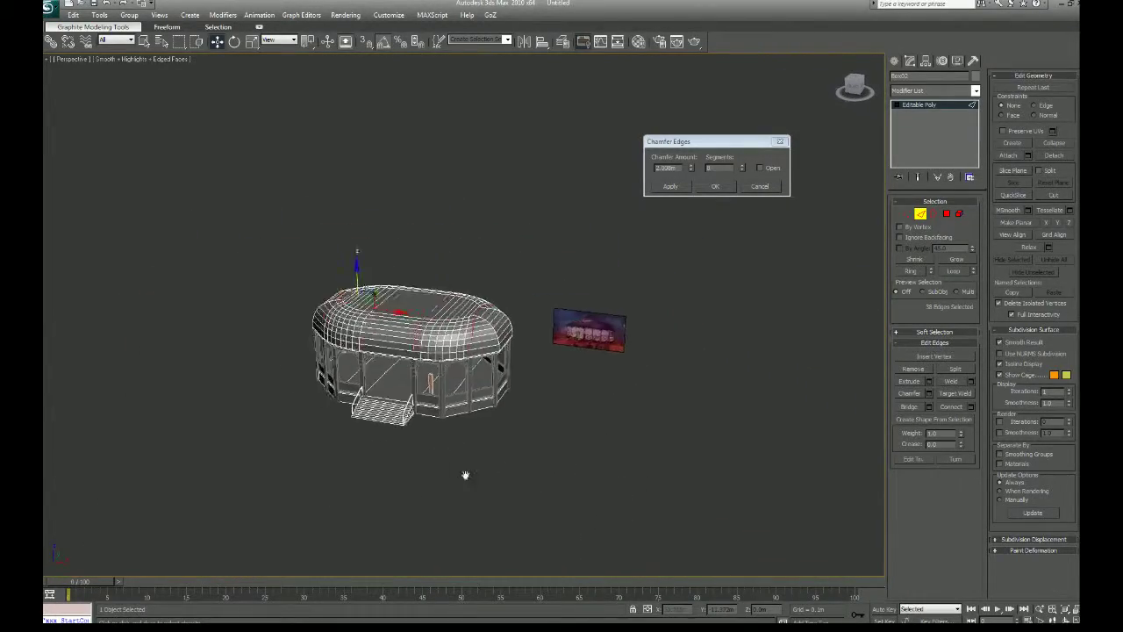
pyautogui.scroll(8, 448, 444)
pyautogui.keyDown('alt'); pyautogui.moveTo(546, 427); pyautogui.dragTo(790, 303, button='middle'); pyautogui.keyUp('alt')
pyautogui.moveTo(693, 176); pyautogui.dragTo(694, 179)
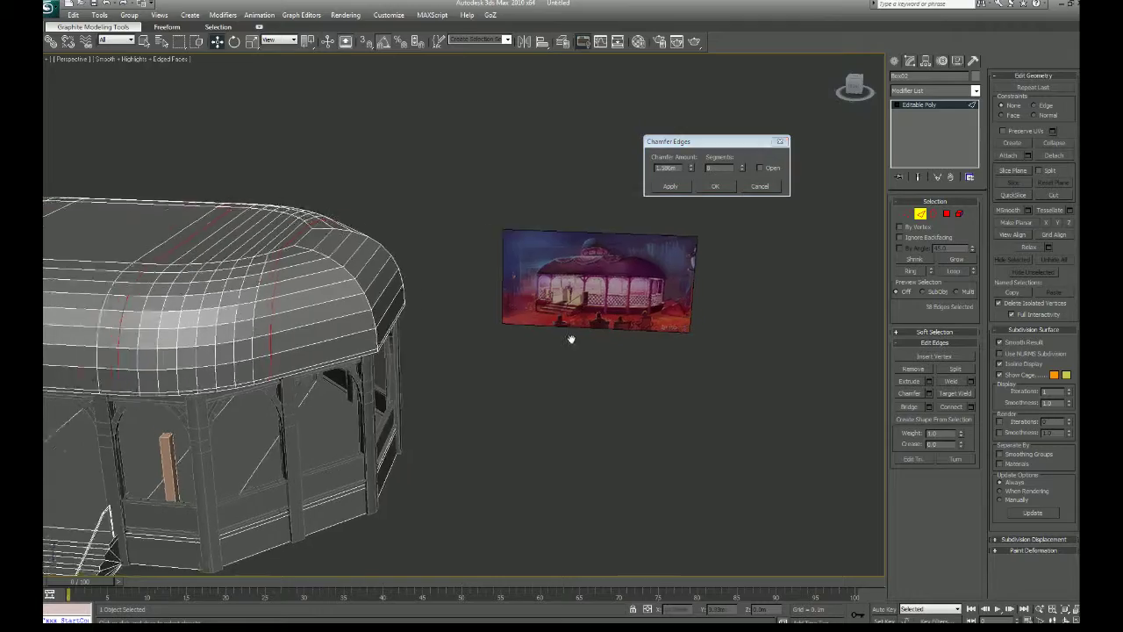
# Step: Compare the chamfered roof corners with the reference painting and examine the roof's outline from above
pyautogui.keyDown('alt'); pyautogui.moveTo(571, 339); pyautogui.dragTo(617, 365, button='middle'); pyautogui.keyUp('alt')
pyautogui.scroll(-3, 712, 351)
pyautogui.scroll(4, 631, 348)
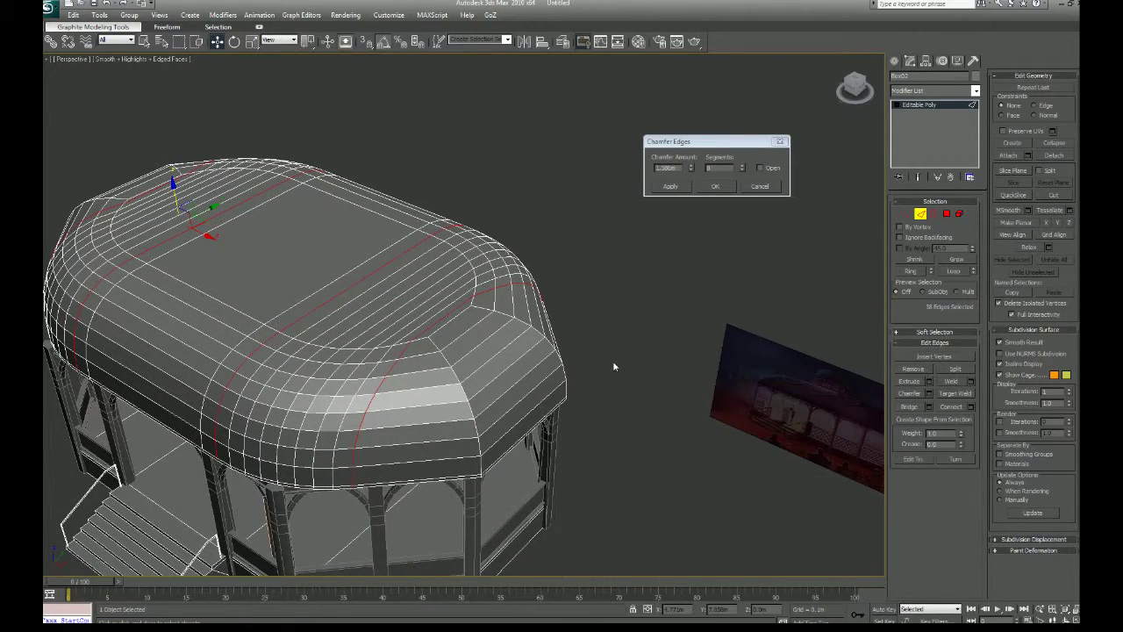
pyautogui.scroll(-3, 613, 360)
pyautogui.moveTo(612, 361)
pyautogui.keyDown('alt'); pyautogui.mouseDown(button='middle')
pyautogui.moveTo(606, 405)
pyautogui.moveTo(628, 347)
pyautogui.mouseUp(button='middle'); pyautogui.keyUp('alt')
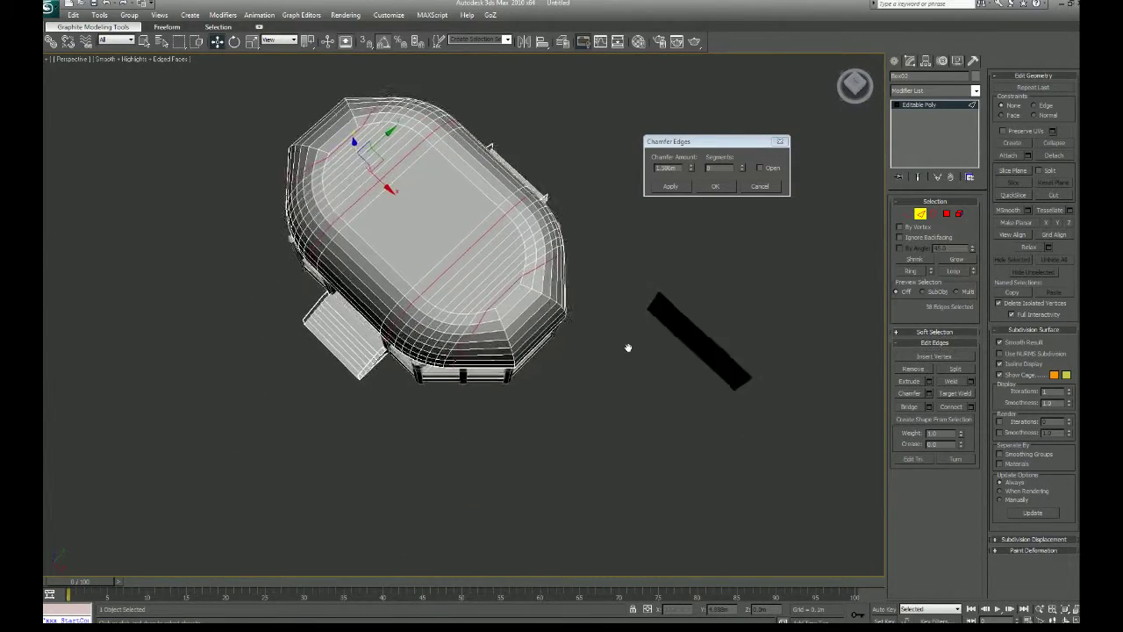
pyautogui.scroll(4, 571, 389)
pyautogui.scroll(-4, 572, 390)
pyautogui.keyDown('alt'); pyautogui.moveTo(571, 389); pyautogui.dragTo(506, 383, button='middle'); pyautogui.keyUp('alt')
pyautogui.scroll(4, 544, 417)
# Step: Undo the roof chamfers back to the flat-topped roof and cancel the pending chamfer
pyautogui.hotkey('ctrl', 'z')
pyautogui.hotkey('ctrl', 'z')
pyautogui.hotkey('ctrl', 'z')
pyautogui.hotkey('ctrl', 'z')
pyautogui.hotkey('ctrl', 'z')
pyautogui.hotkey('ctrl', 'z')
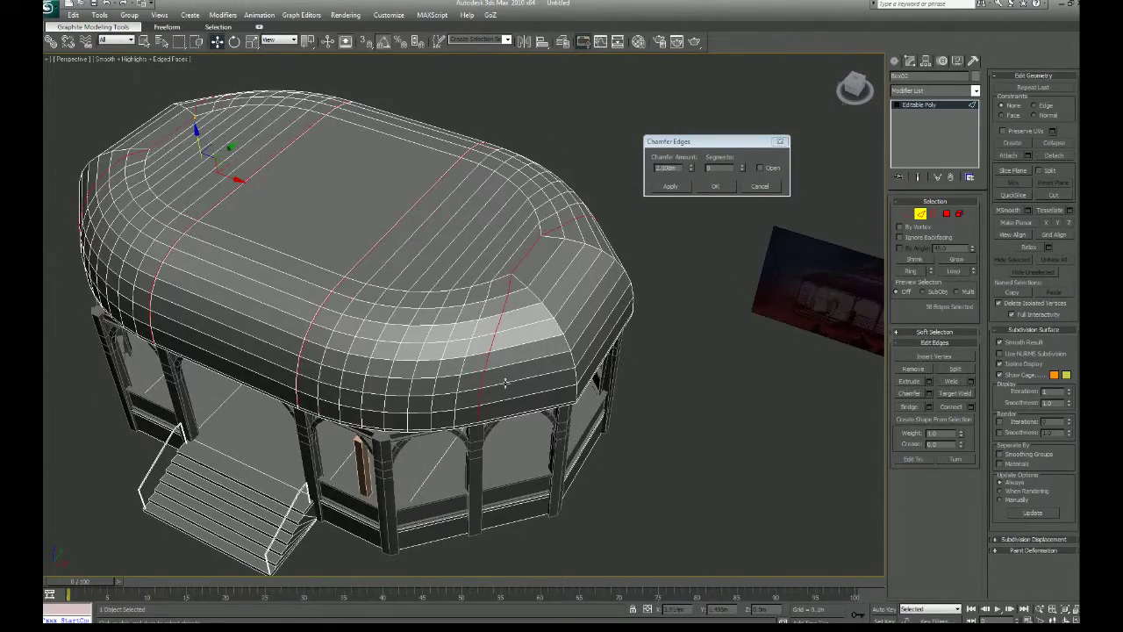
pyautogui.hotkey('ctrl', 'z')
pyautogui.hotkey('ctrl', 'z')
pyautogui.hotkey('ctrl', 'z')
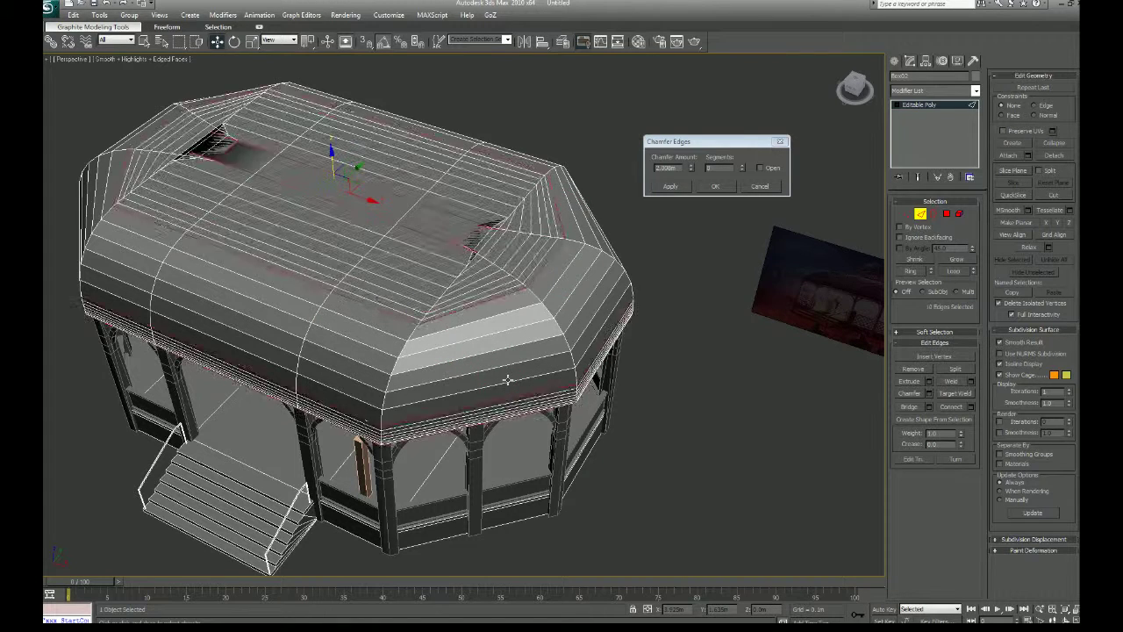
pyautogui.click(678, 444)
pyautogui.scroll(-4, 601, 456)
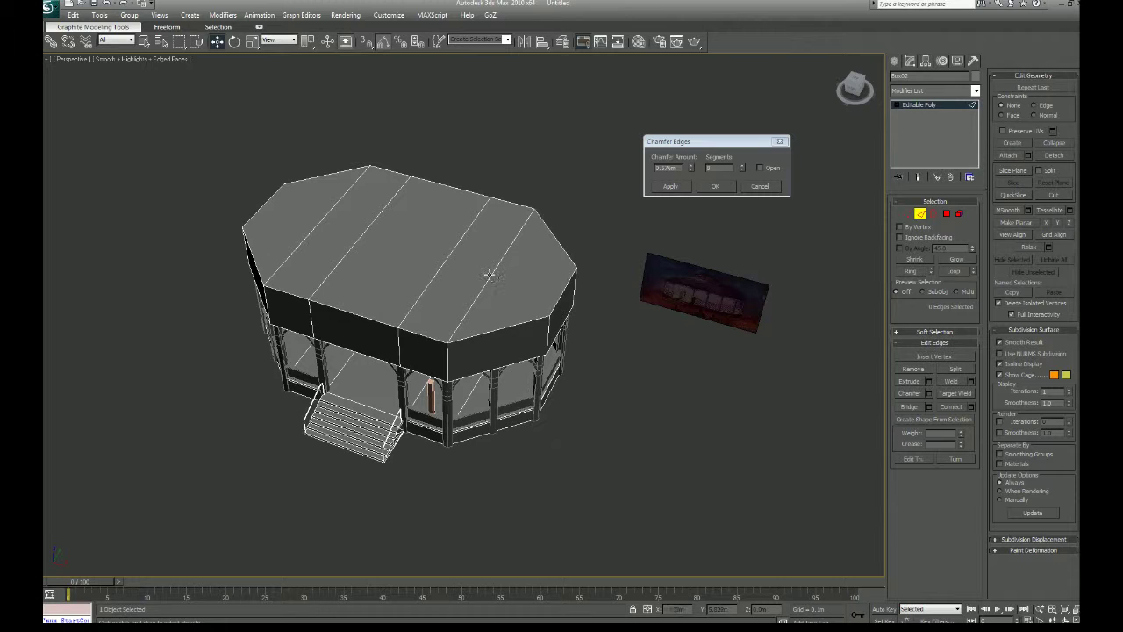
pyautogui.click(490, 276)
pyautogui.click(775, 367)
pyautogui.click(760, 187)
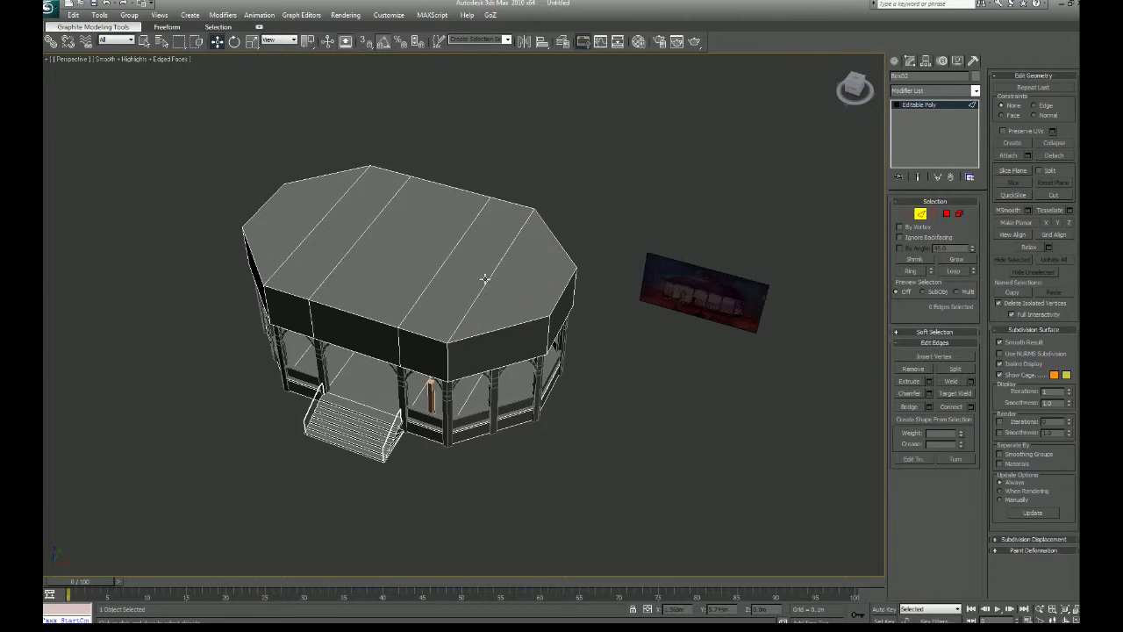
# Step: Remove the two outer edges that cross the top of the flat roof
pyautogui.click(485, 279)
pyautogui.click(662, 426)
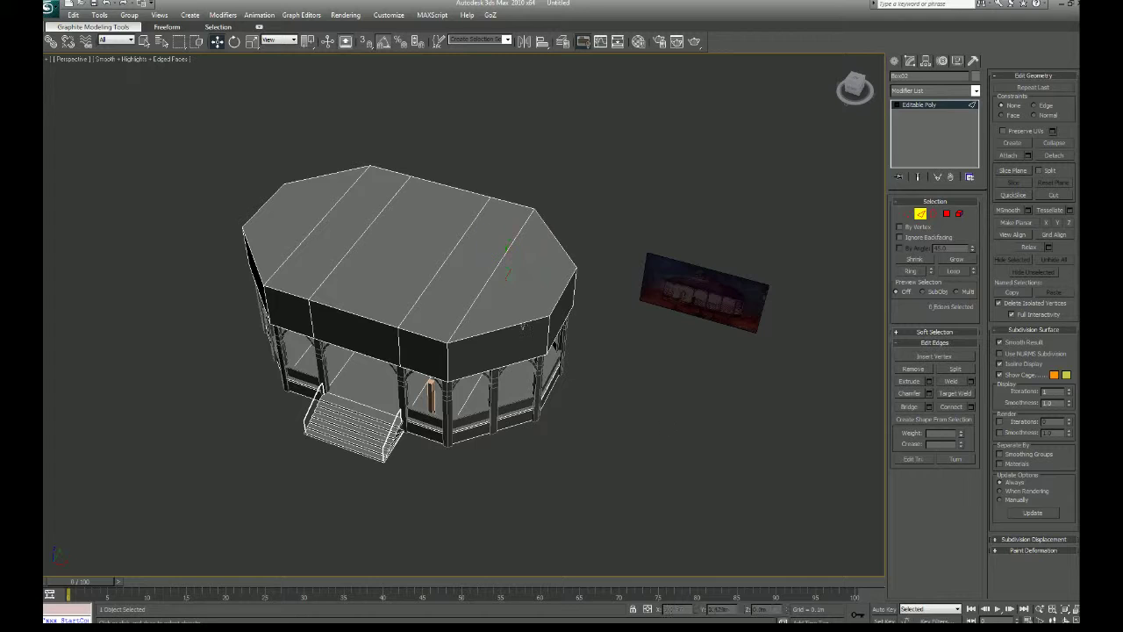
pyautogui.click(472, 299)
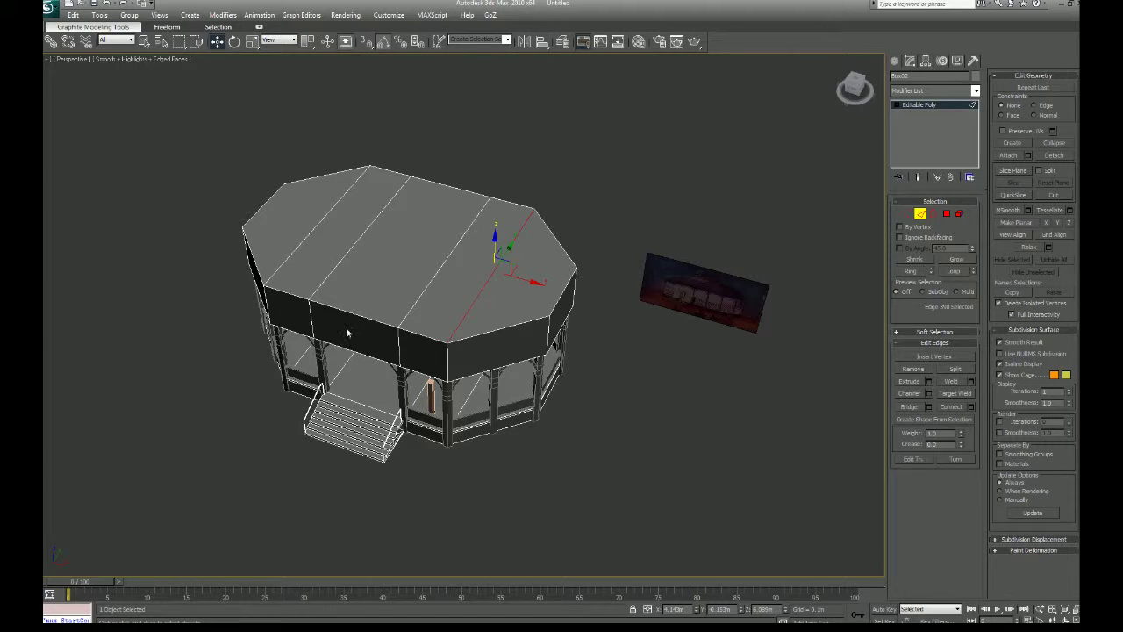
pyautogui.keyDown('ctrl'); pyautogui.click(309, 231); pyautogui.keyUp('ctrl')
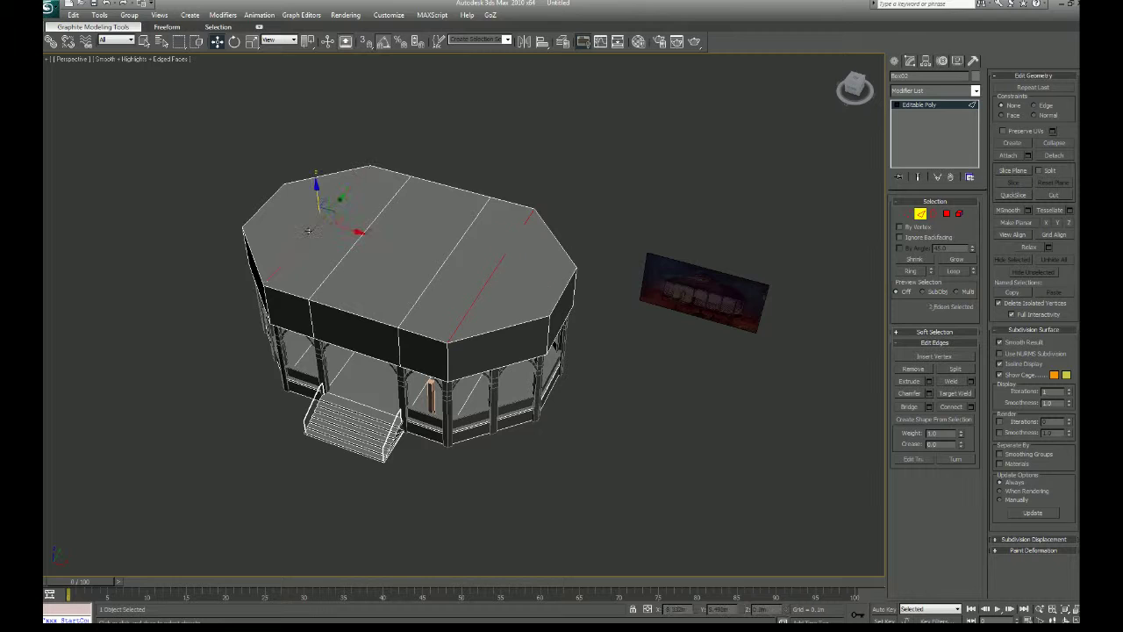
pyautogui.click(913, 369)
# Step: Remove the two remaining edge loops that run across the roof top and down its sides
pyautogui.click(437, 277)
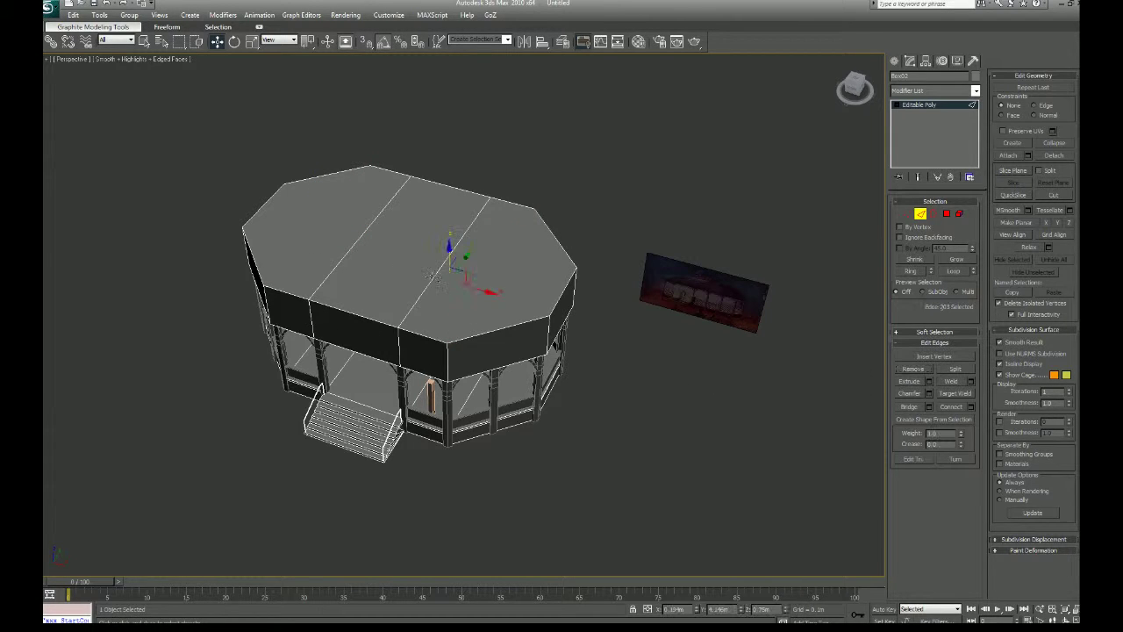
pyautogui.keyDown('ctrl'); pyautogui.click(353, 243); pyautogui.keyUp('ctrl')
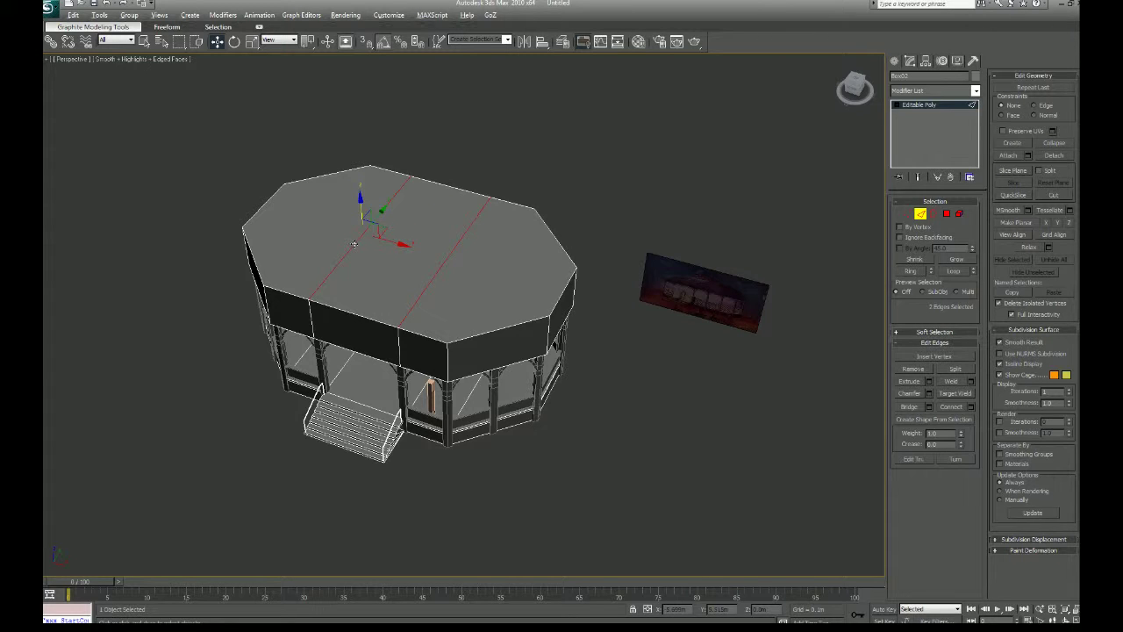
pyautogui.hotkey('alt', 'l')
pyautogui.click(914, 371)
pyautogui.click(914, 368)
# Step: Select the roof's top polygon and convert the selection to its eight rim edges
pyautogui.click(495, 332)
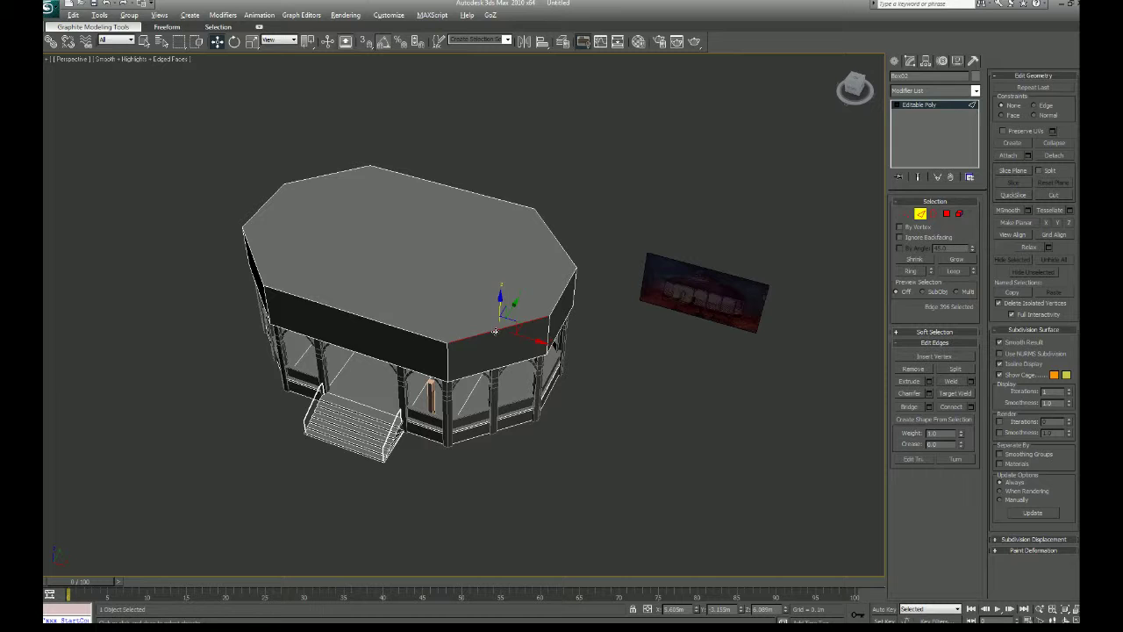
pyautogui.click(948, 213)
pyautogui.click(521, 255)
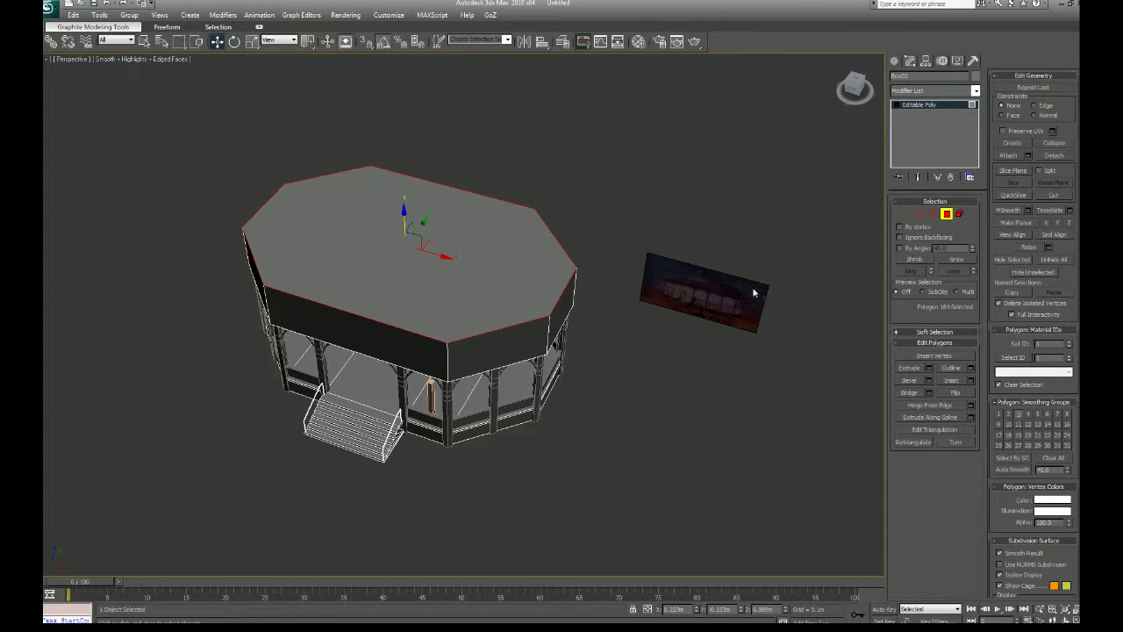
pyautogui.keyDown('ctrl'); pyautogui.click(920, 213); pyautogui.keyUp('ctrl')
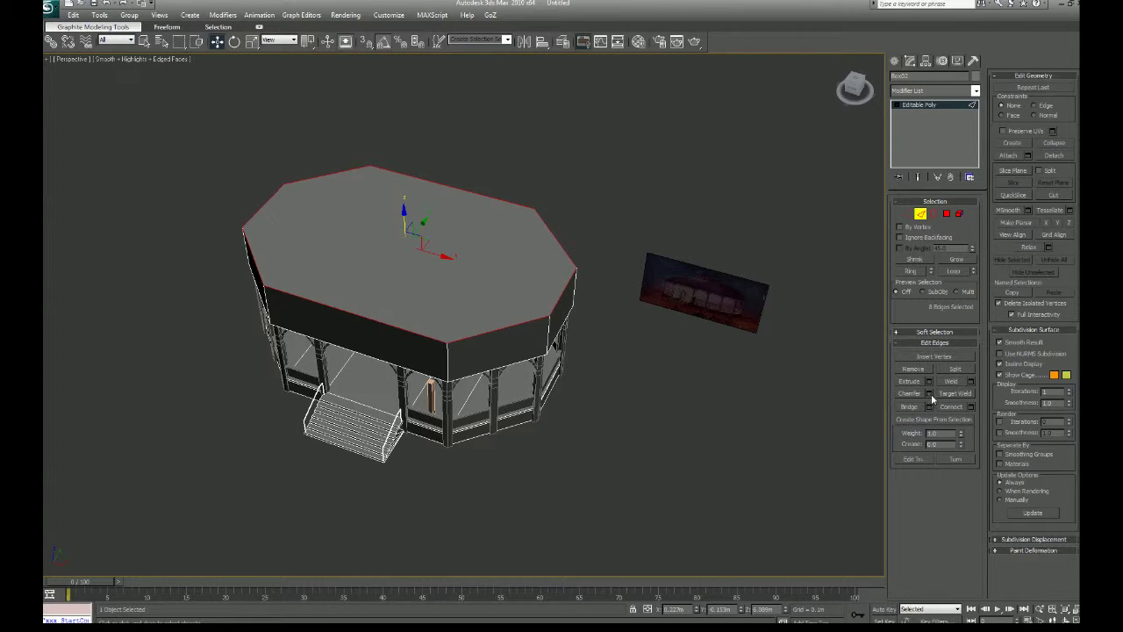
# Step: Chamfer the eight rim edges with an amount of about 2.02 m and apply the rounded shape
pyautogui.click(929, 394)
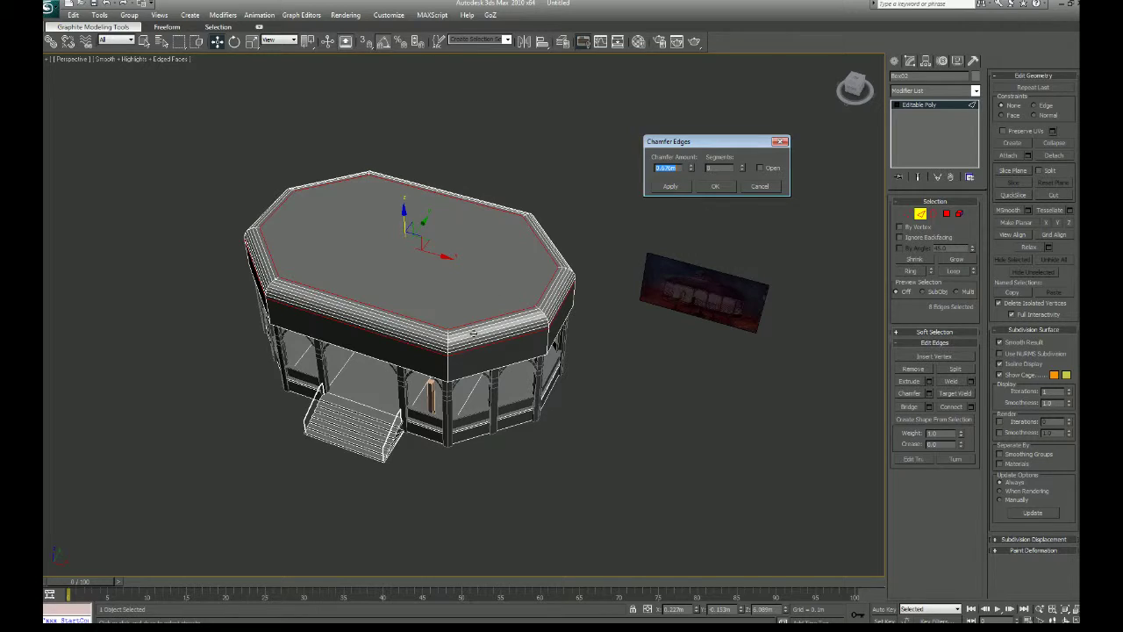
pyautogui.scroll(5, 472, 333)
pyautogui.keyDown('alt'); pyautogui.moveTo(447, 330); pyautogui.dragTo(430, 377, button='middle'); pyautogui.keyUp('alt')
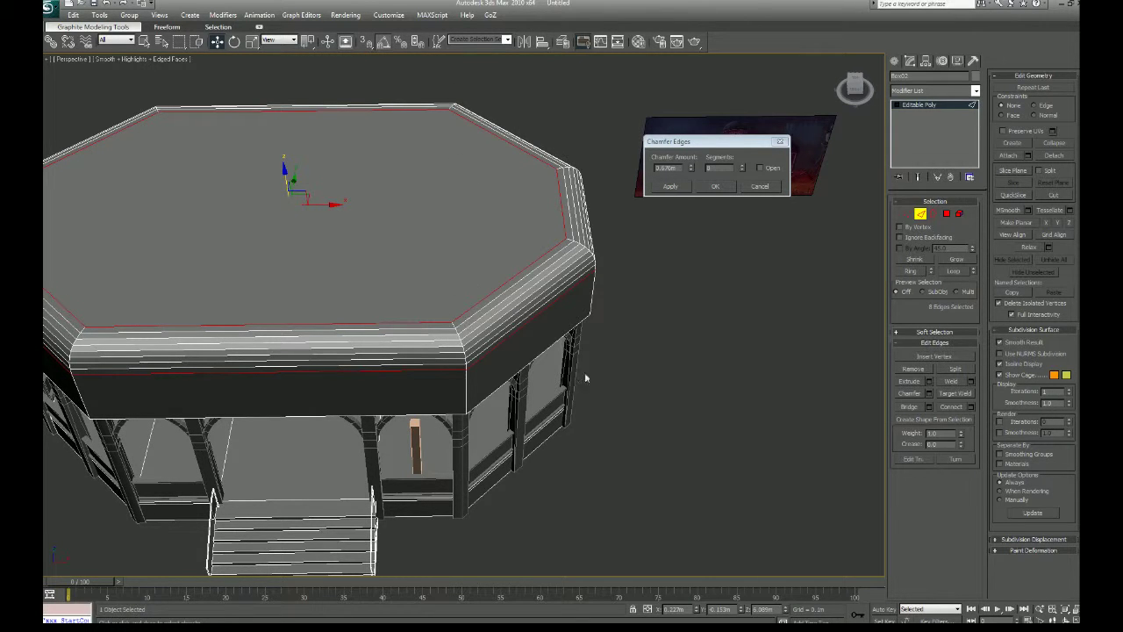
pyautogui.moveTo(691, 169); pyautogui.dragTo(685, 66)
pyautogui.scroll(-5, 693, 308)
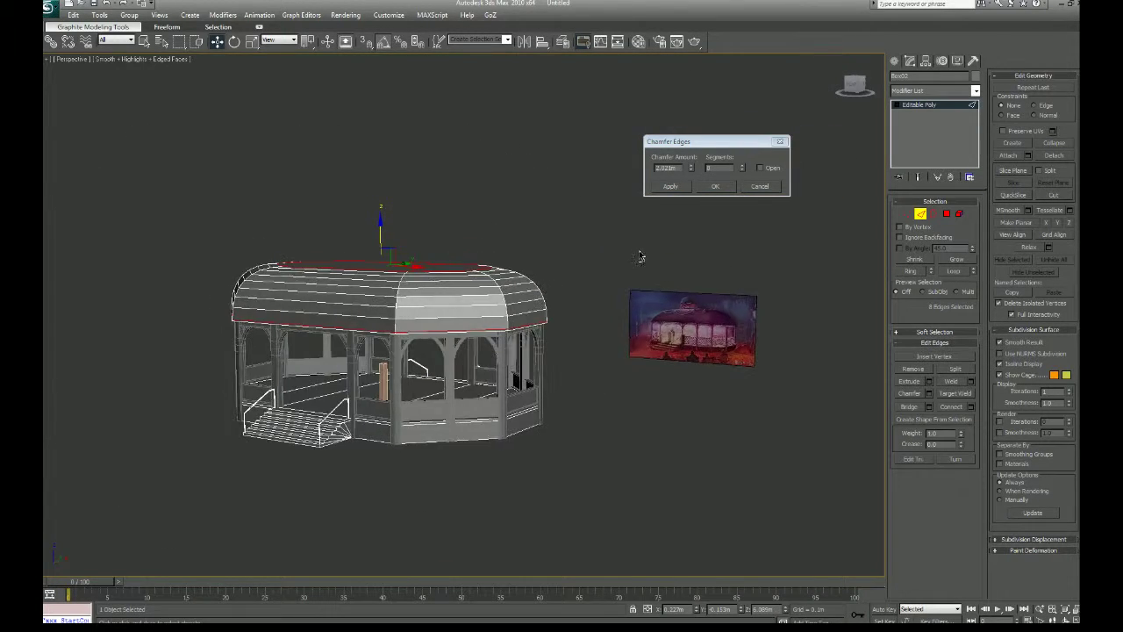
pyautogui.keyDown('alt'); pyautogui.moveTo(711, 328); pyautogui.dragTo(658, 355, button='middle'); pyautogui.keyUp('alt')
pyautogui.scroll(5, 678, 341)
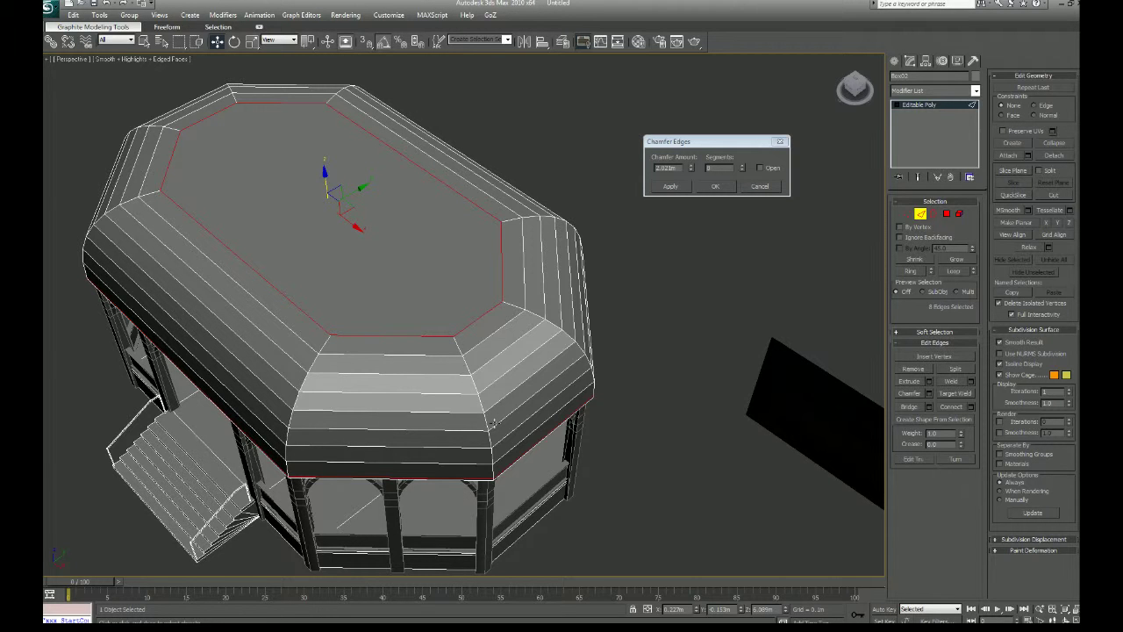
pyautogui.moveTo(553, 505); pyautogui.dragTo(534, 436, button='middle')
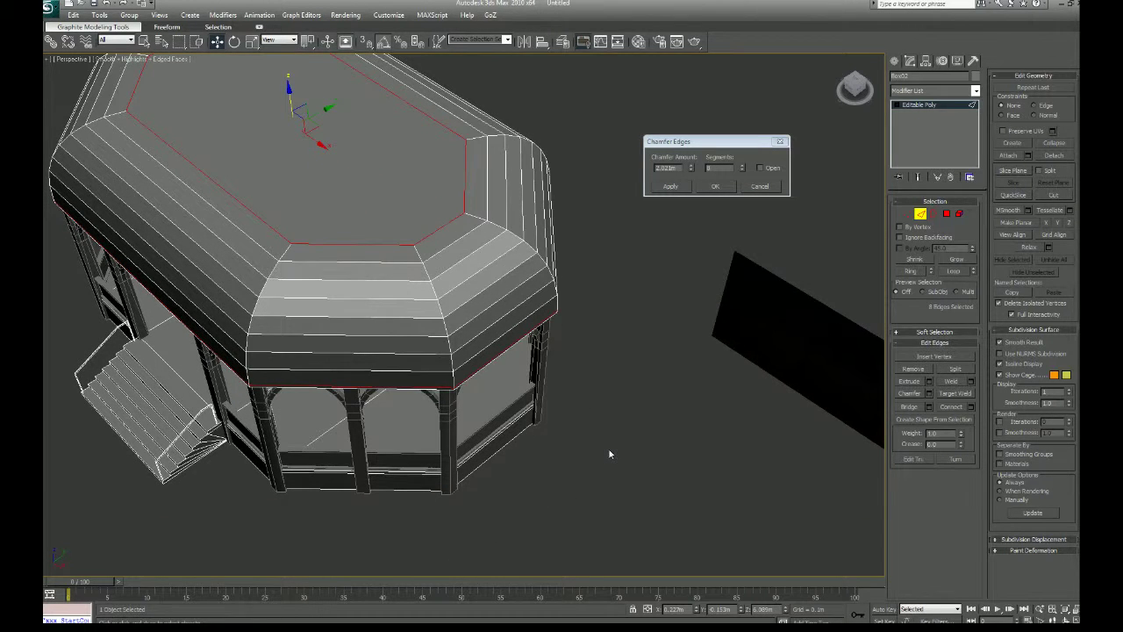
pyautogui.click(670, 187)
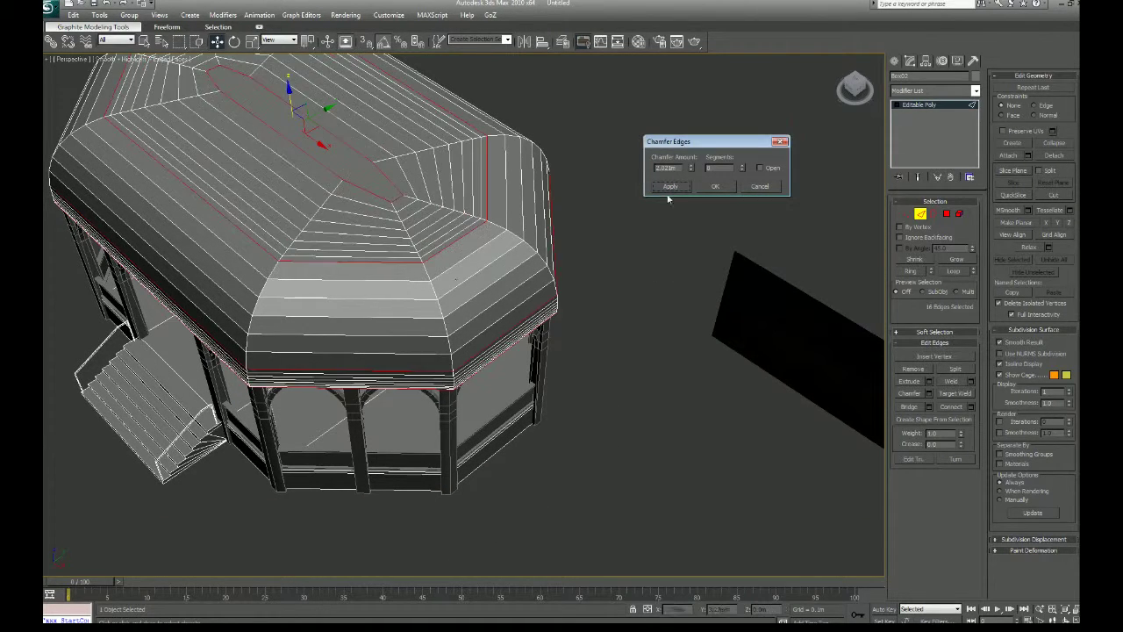
# Step: Try to chamfer the roof's eight curved corner edge loops, reducing the chamfer amount to about 1.29 m
pyautogui.click(427, 272)
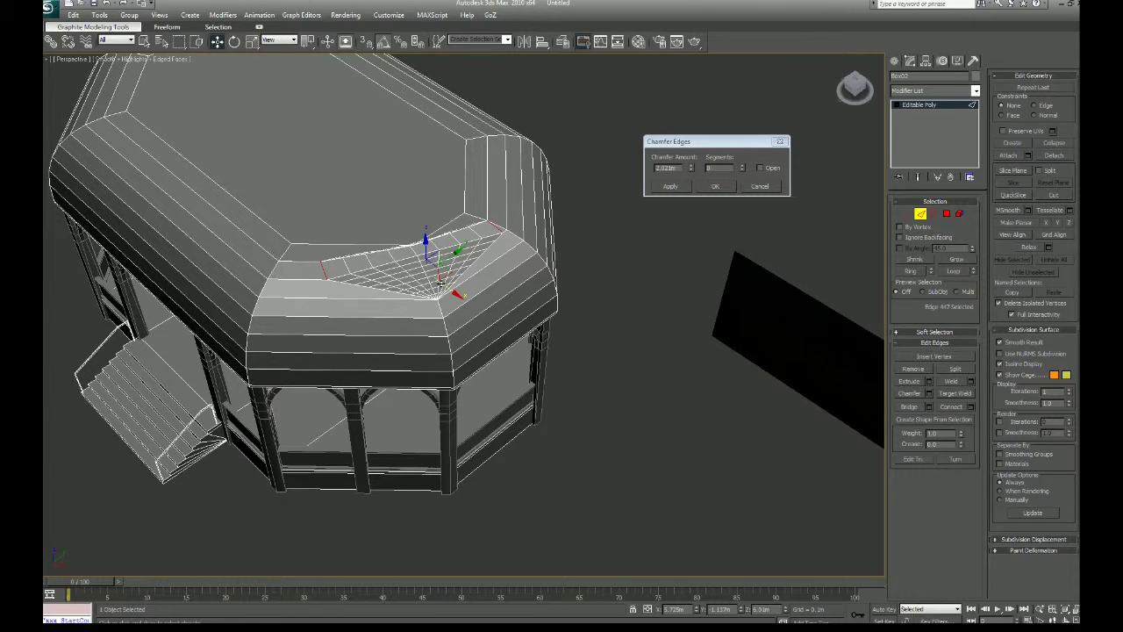
pyautogui.hotkey('alt', 'r')
pyautogui.hotkey('alt', 'l')
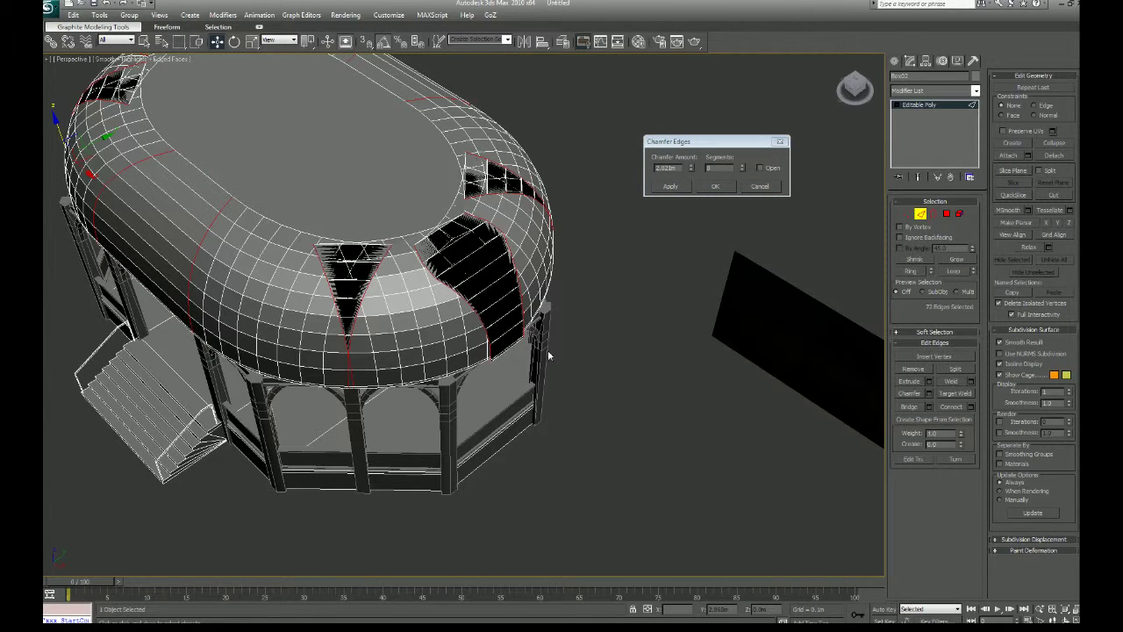
pyautogui.moveTo(690, 168); pyautogui.dragTo(702, 188)
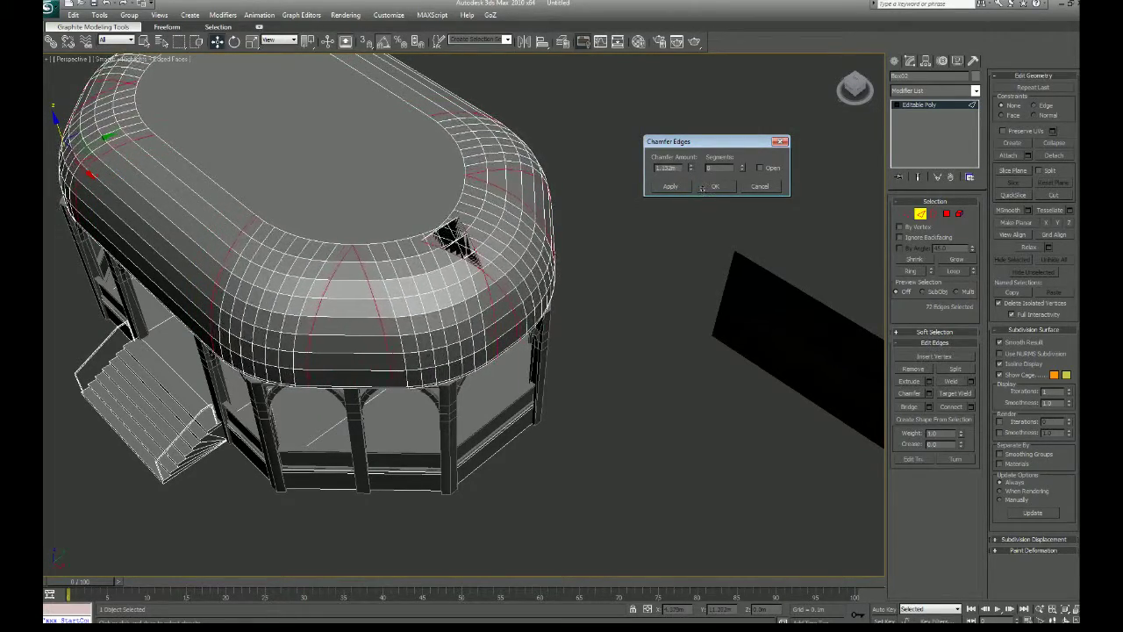
pyautogui.keyDown('alt'); pyautogui.moveTo(667, 318); pyautogui.dragTo(672, 349, button='middle'); pyautogui.keyUp('alt')
pyautogui.scroll(-5, 619, 334)
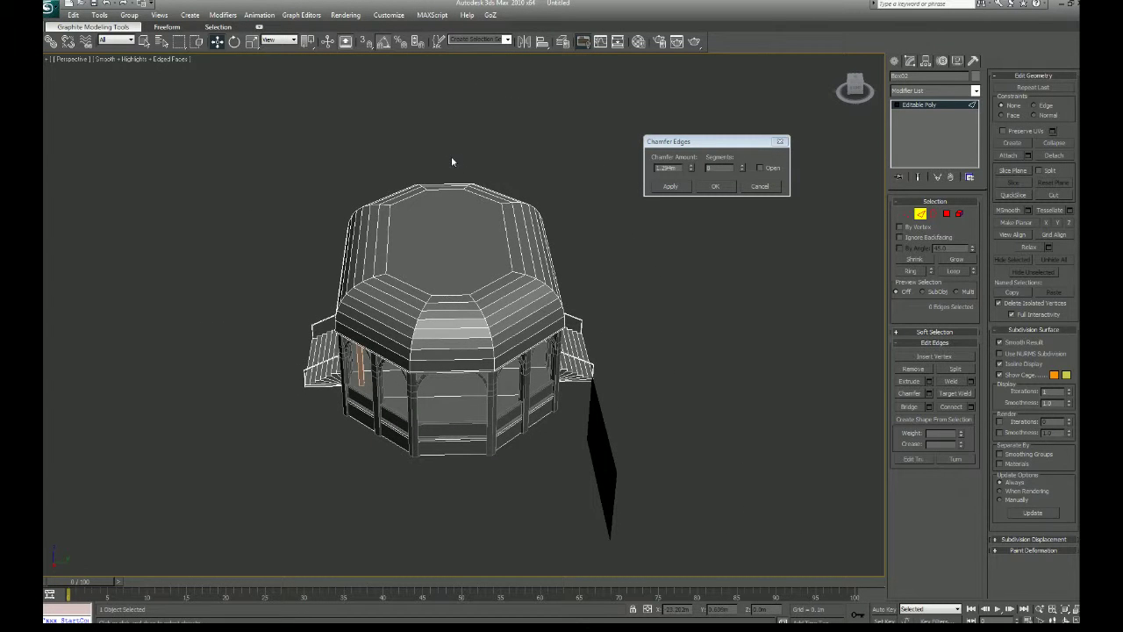
# Step: Select the vertices of one lengthwise half of the roof, excluding those of the stairs and railings
pyautogui.keyDown('alt'); pyautogui.moveTo(456, 158); pyautogui.dragTo(624, 271, button='middle'); pyautogui.keyUp('alt')
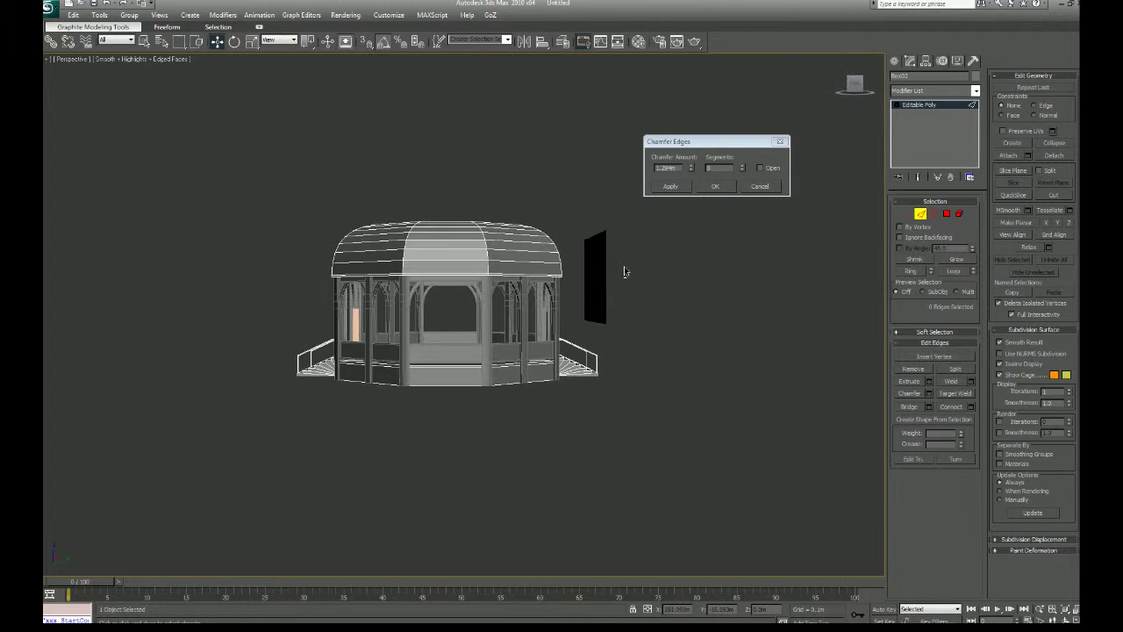
pyautogui.press('1')
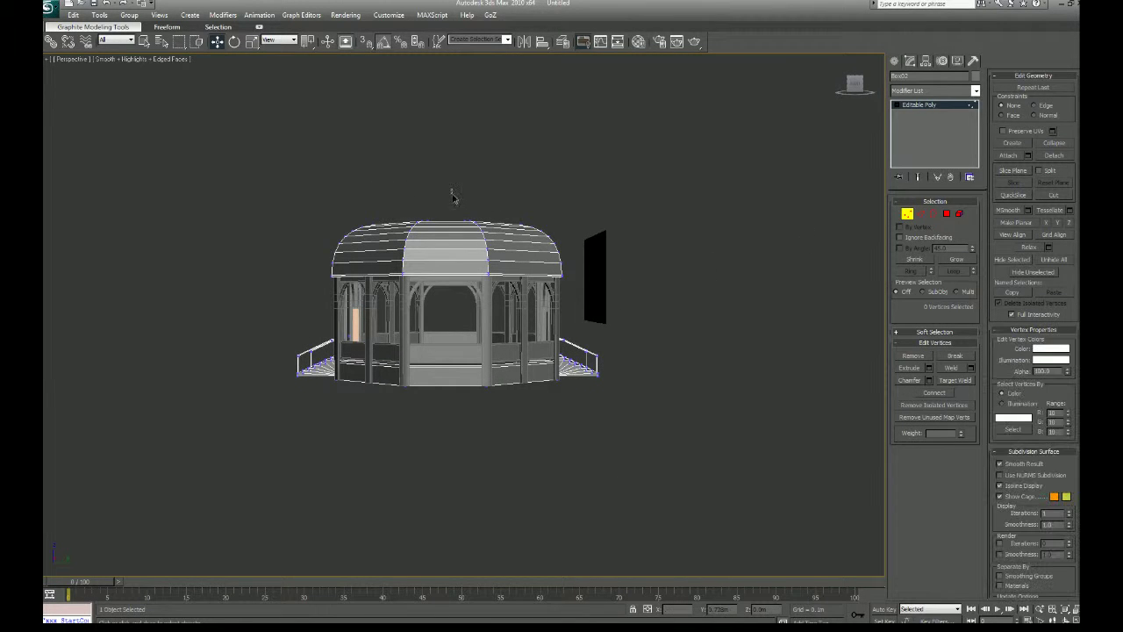
pyautogui.moveTo(451, 188); pyautogui.dragTo(611, 336)
pyautogui.keyDown('alt'); pyautogui.moveTo(612, 337); pyautogui.dragTo(619, 379, button='middle'); pyautogui.keyUp('alt')
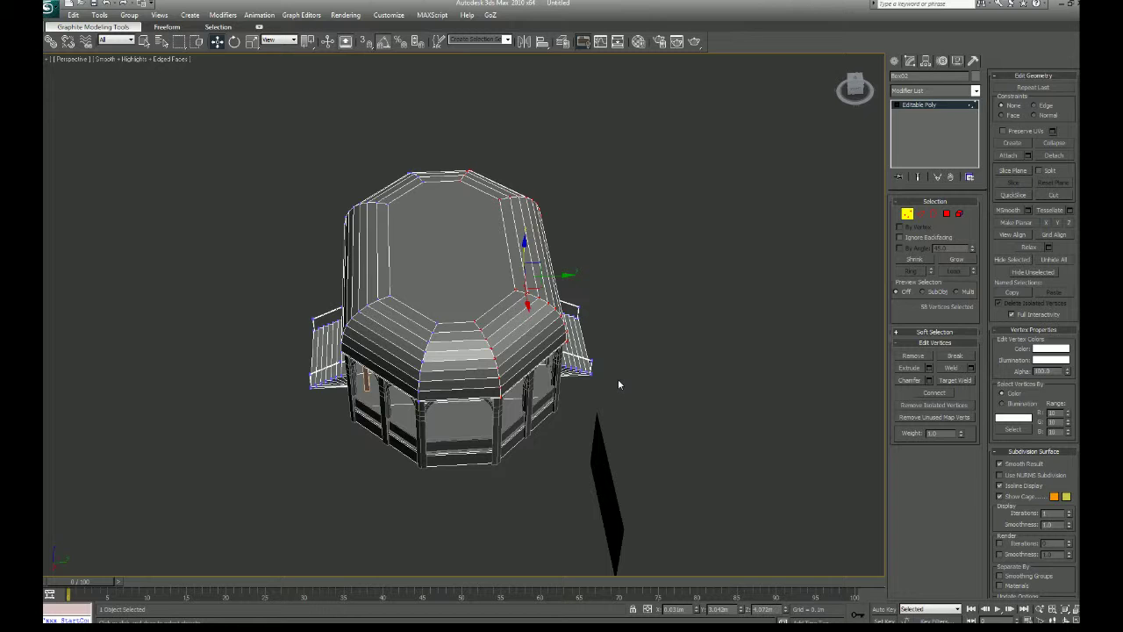
pyautogui.moveTo(614, 475); pyautogui.dragTo(514, 392, button='middle')
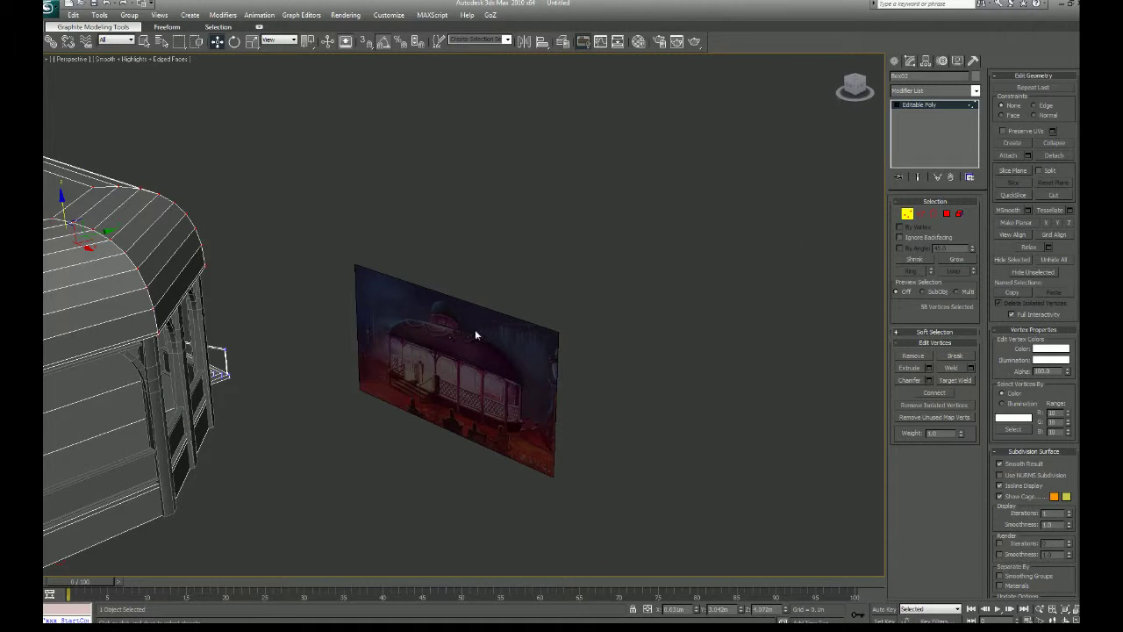
pyautogui.moveTo(393, 389); pyautogui.dragTo(640, 447, button='middle')
pyautogui.scroll(-4, 636, 448)
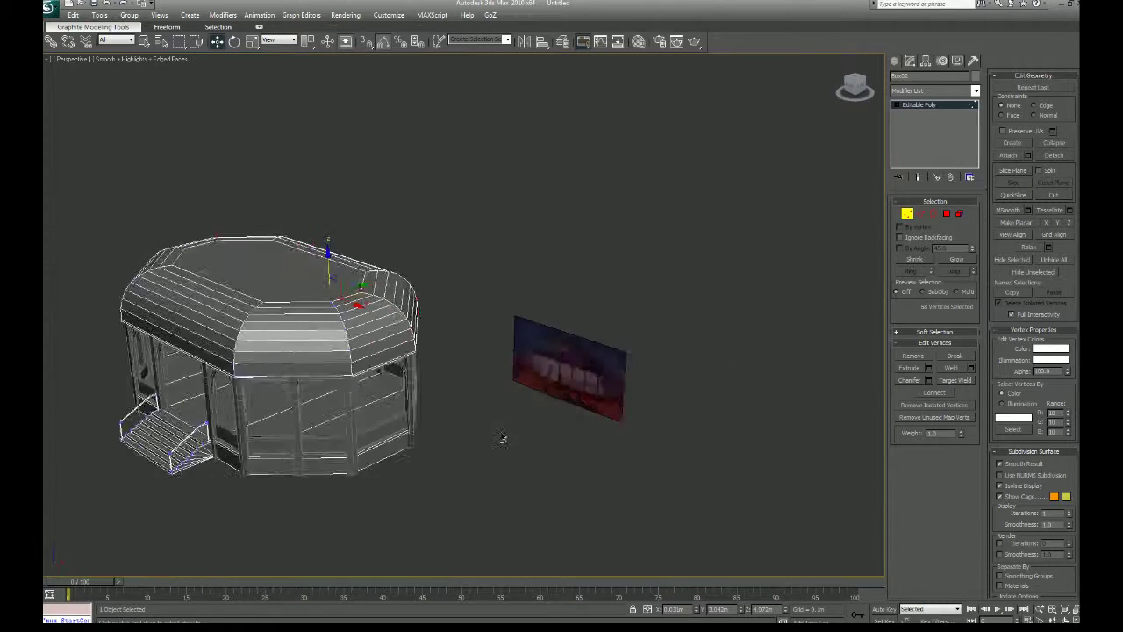
pyautogui.keyDown('alt'); pyautogui.moveTo(501, 442); pyautogui.dragTo(425, 300, button='middle'); pyautogui.keyUp('alt')
pyautogui.scroll(4, 527, 425)
pyautogui.keyDown('alt'); pyautogui.moveTo(367, 272); pyautogui.dragTo(491, 384, button='middle'); pyautogui.keyUp('alt')
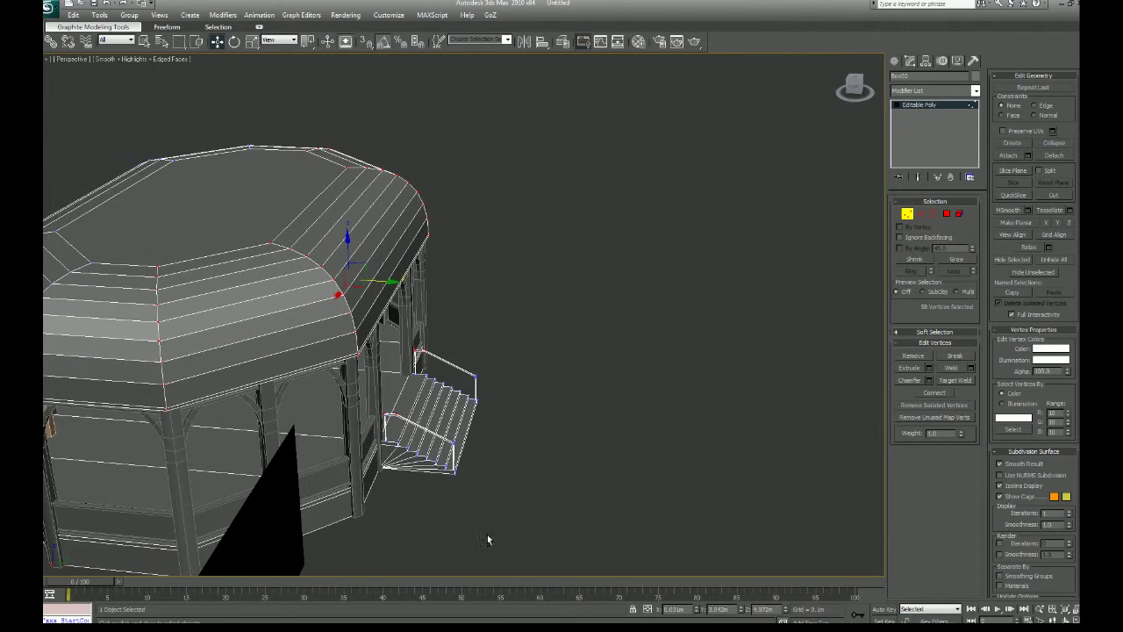
pyautogui.keyDown('alt'); pyautogui.moveTo(489, 540); pyautogui.dragTo(498, 500, button='middle'); pyautogui.keyUp('alt')
pyautogui.keyDown('alt'); pyautogui.moveTo(535, 515); pyautogui.dragTo(340, 352); pyautogui.keyUp('alt')
pyautogui.keyDown('alt'); pyautogui.moveTo(342, 356); pyautogui.dragTo(500, 415, button='middle'); pyautogui.keyUp('alt')
pyautogui.scroll(-4, 435, 395)
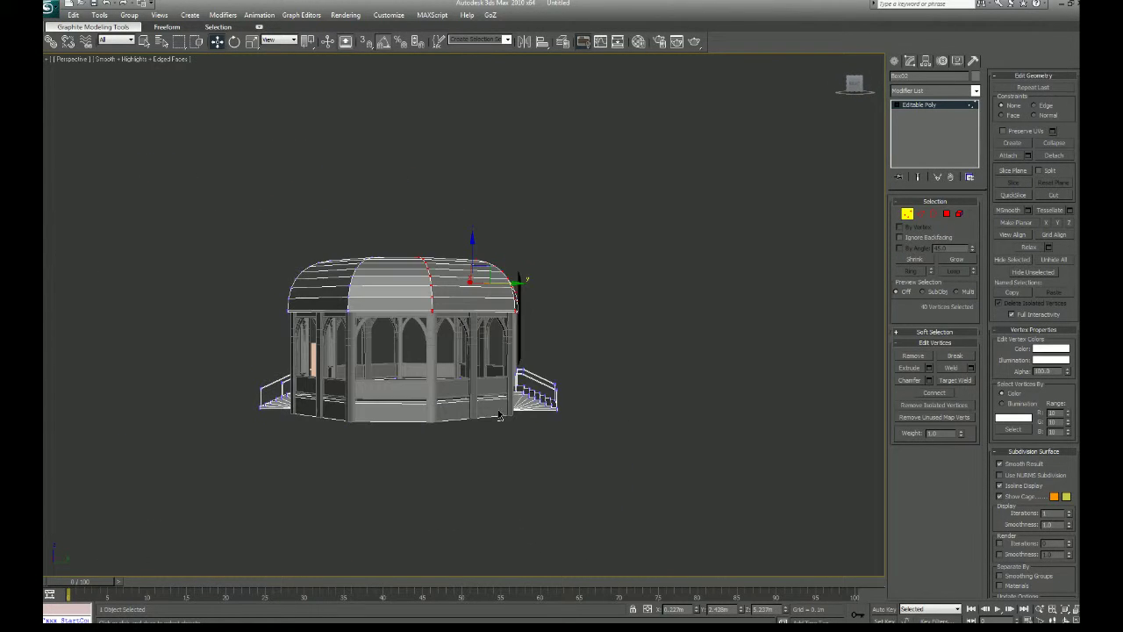
pyautogui.moveTo(629, 494); pyautogui.dragTo(232, 360)
# Step: Select the roof's elements and detach them as a separate object named roof
pyautogui.click(959, 213)
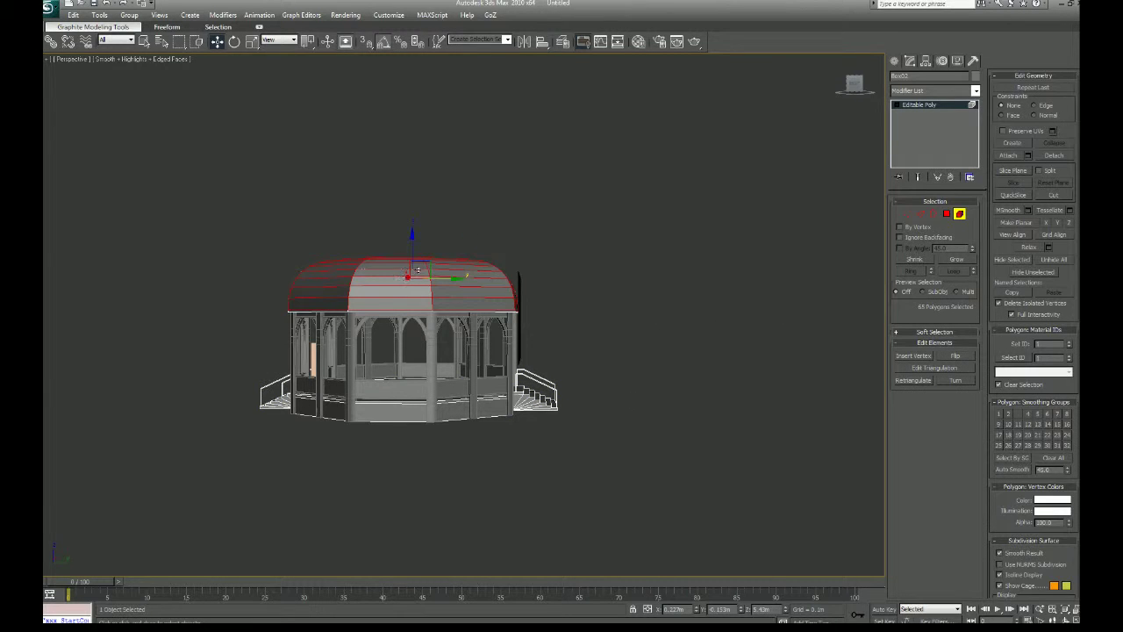
pyautogui.click(576, 255)
pyautogui.click(436, 278)
pyautogui.click(1053, 155)
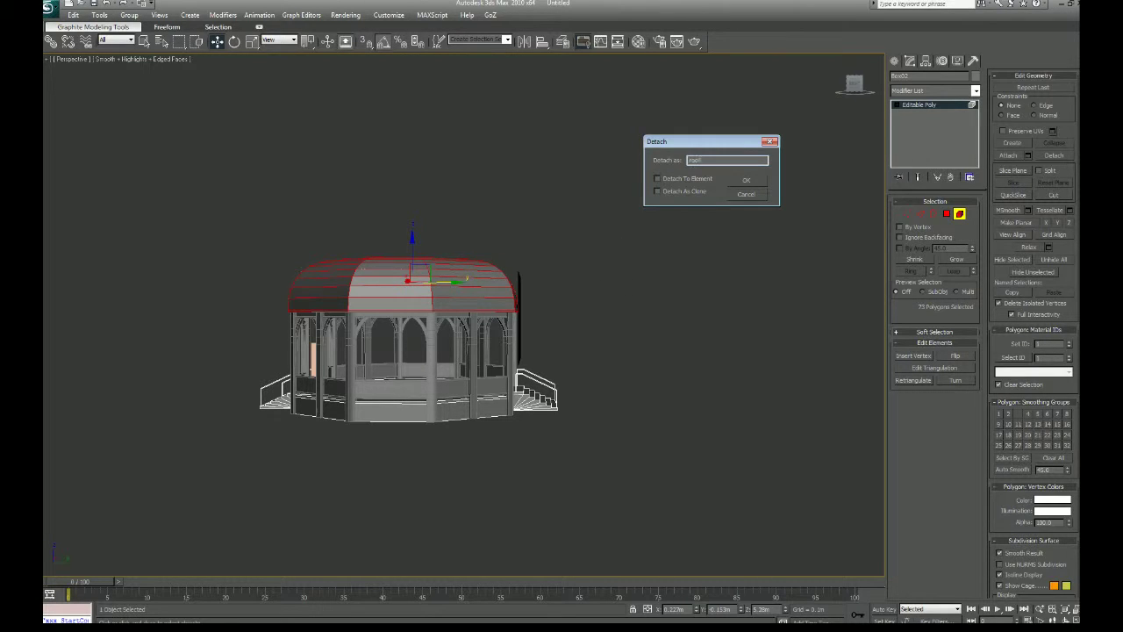
pyautogui.click(742, 182)
pyautogui.click(963, 216)
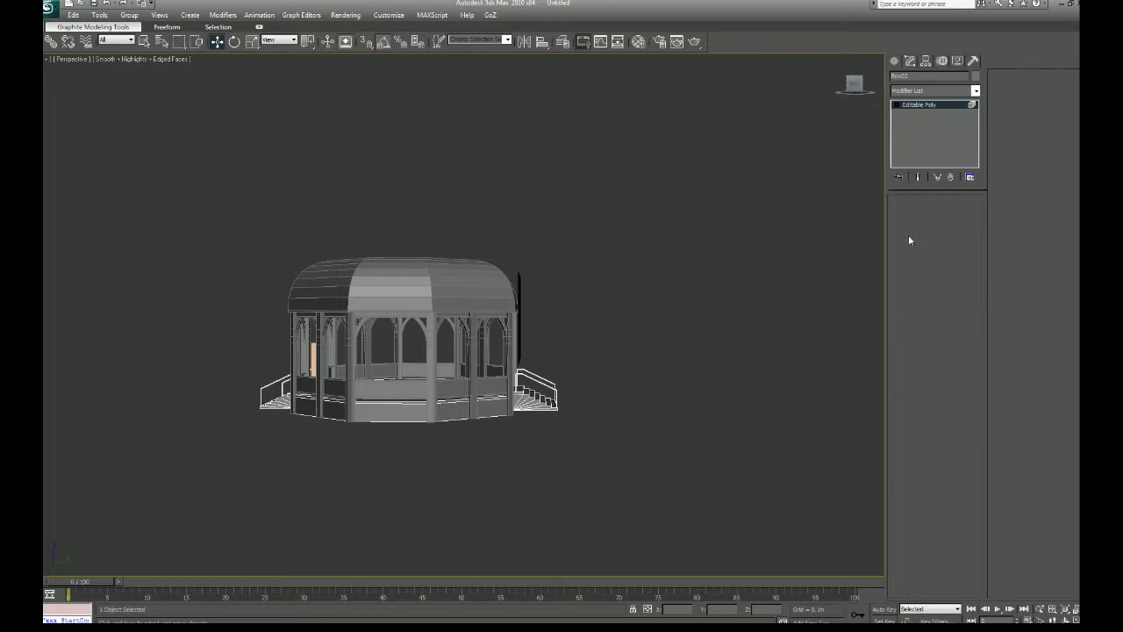
# Step: Examine the detached roof's underside and its fit on the columns from below and through the arches
pyautogui.click(639, 392)
pyautogui.keyDown('alt'); pyautogui.moveTo(639, 391); pyautogui.dragTo(601, 464, button='middle'); pyautogui.keyUp('alt')
pyautogui.scroll(3, 601, 464)
pyautogui.moveTo(518, 325)
pyautogui.keyDown('alt'); pyautogui.mouseDown(button='middle')
pyautogui.moveTo(536, 331)
pyautogui.moveTo(505, 334)
pyautogui.mouseUp(button='middle'); pyautogui.keyUp('alt')
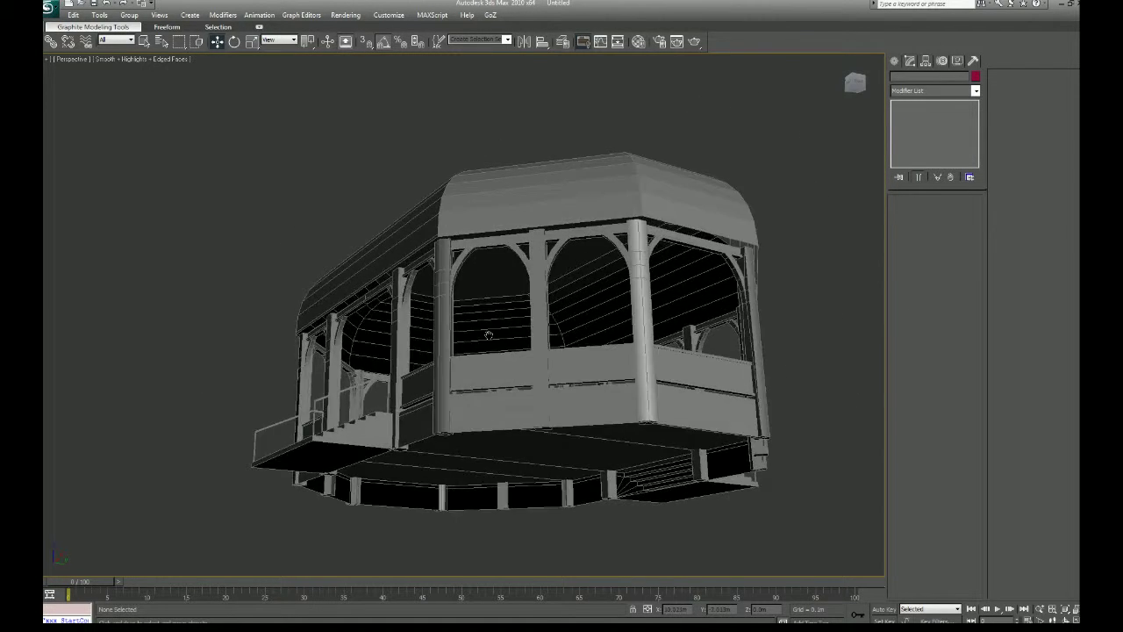
pyautogui.scroll(5, 496, 333)
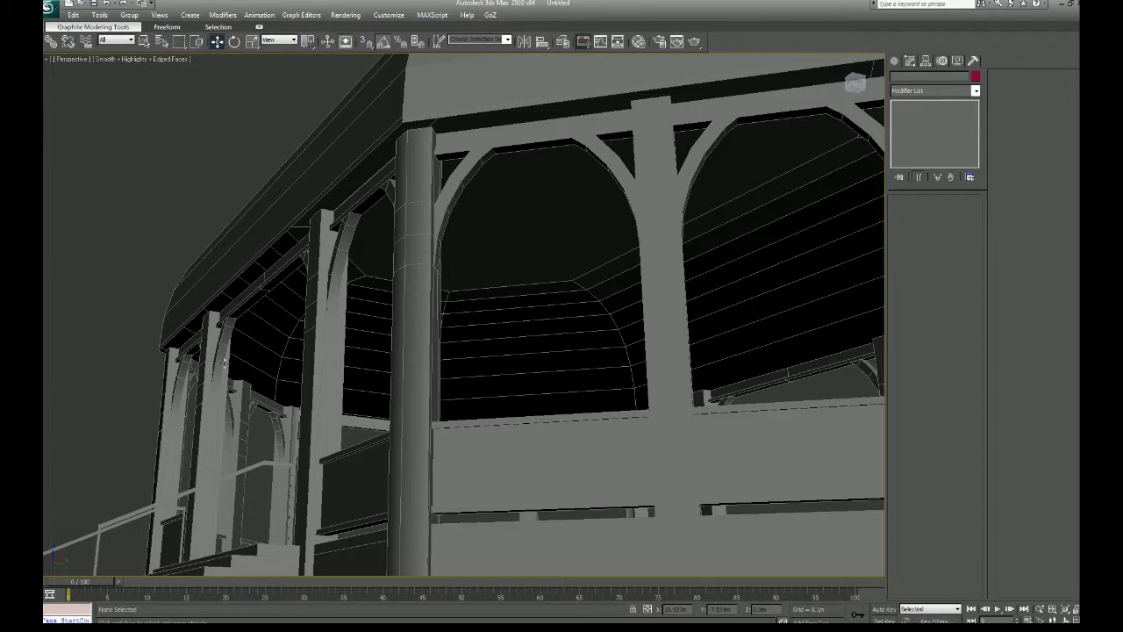
pyautogui.keyDown('alt'); pyautogui.moveTo(699, 363); pyautogui.dragTo(571, 380, button='middle'); pyautogui.keyUp('alt')
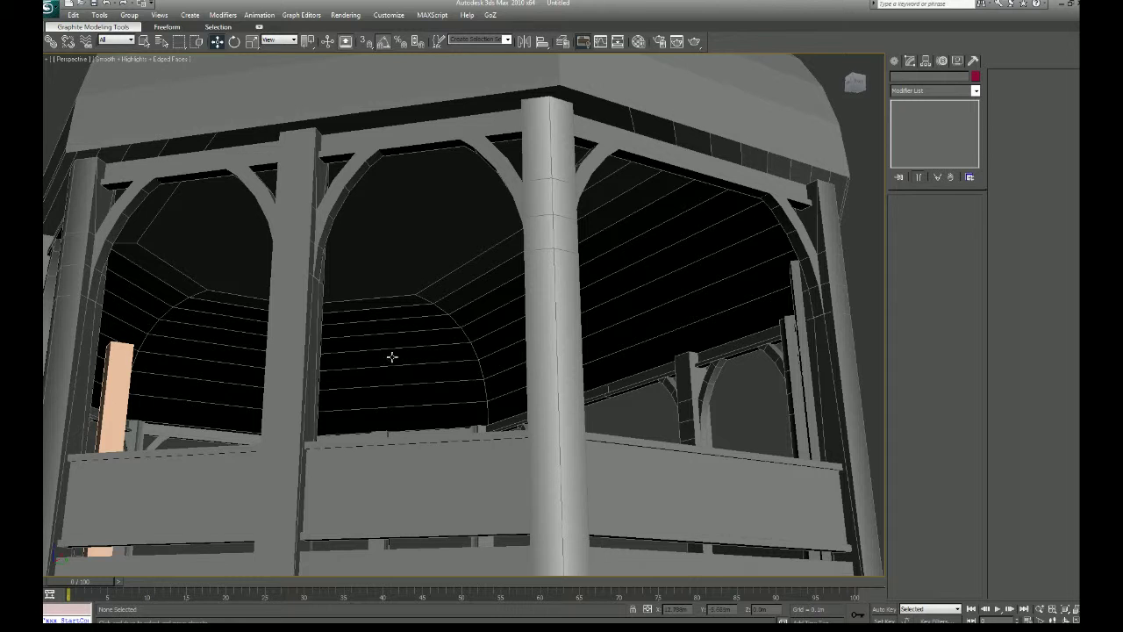
pyautogui.moveTo(534, 350); pyautogui.dragTo(550, 322, button='middle')
pyautogui.scroll(-8, 552, 336)
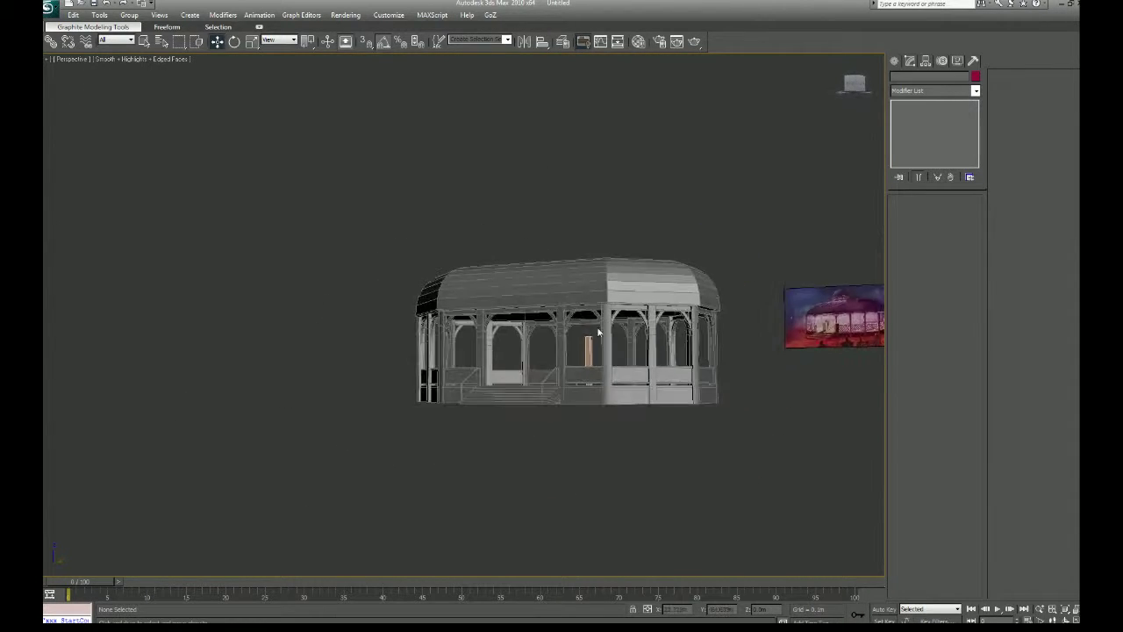
pyautogui.scroll(8, 544, 319)
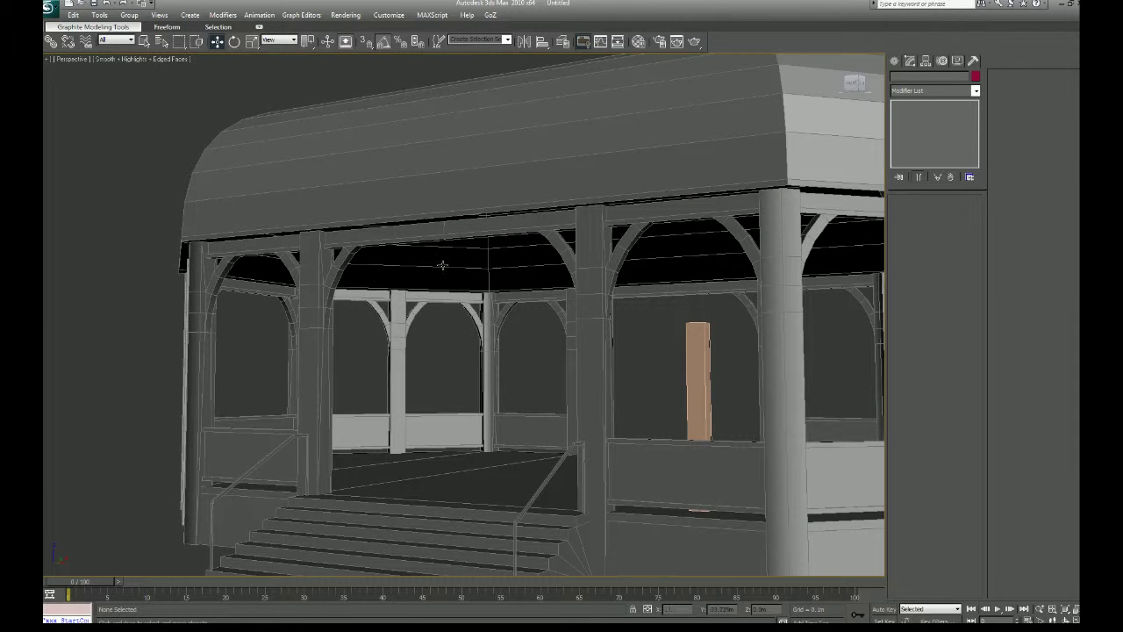
pyautogui.scroll(-10, 549, 375)
pyautogui.keyDown('alt'); pyautogui.moveTo(549, 376); pyautogui.dragTo(545, 354, button='middle'); pyautogui.keyUp('alt')
# Step: Widen the roof object by moving the vertices of its positive-Y half outward along Y to about 3.17 m
pyautogui.click(550, 375)
pyautogui.scroll(4, 549, 376)
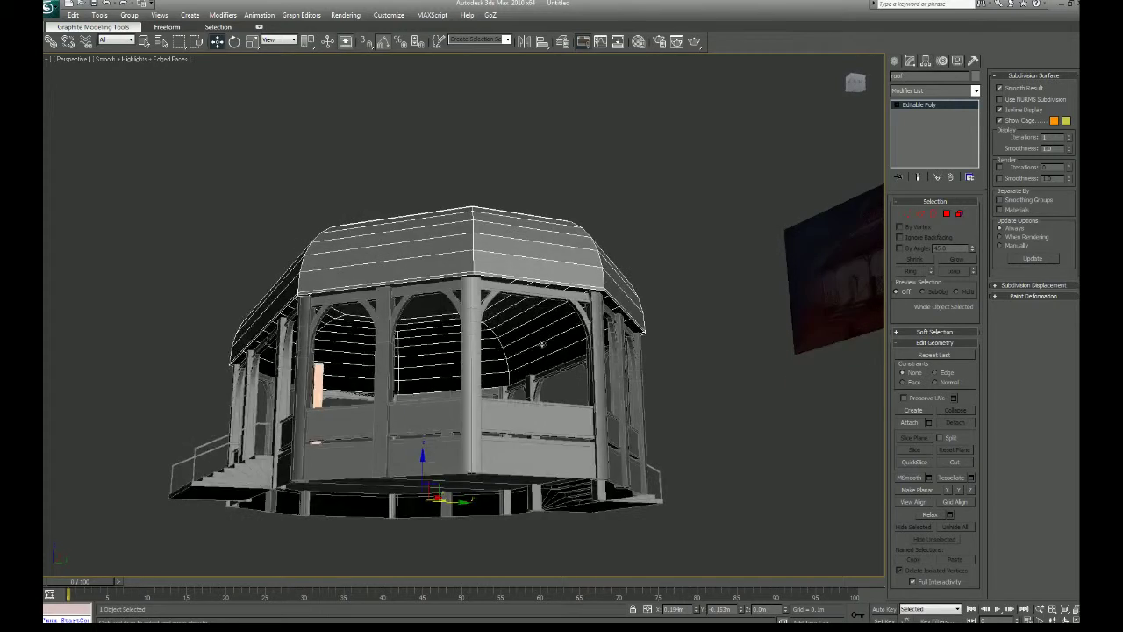
pyautogui.click(144, 42)
pyautogui.keyDown('alt'); pyautogui.moveTo(386, 254); pyautogui.dragTo(406, 350, button='middle'); pyautogui.keyUp('alt')
pyautogui.click(908, 214)
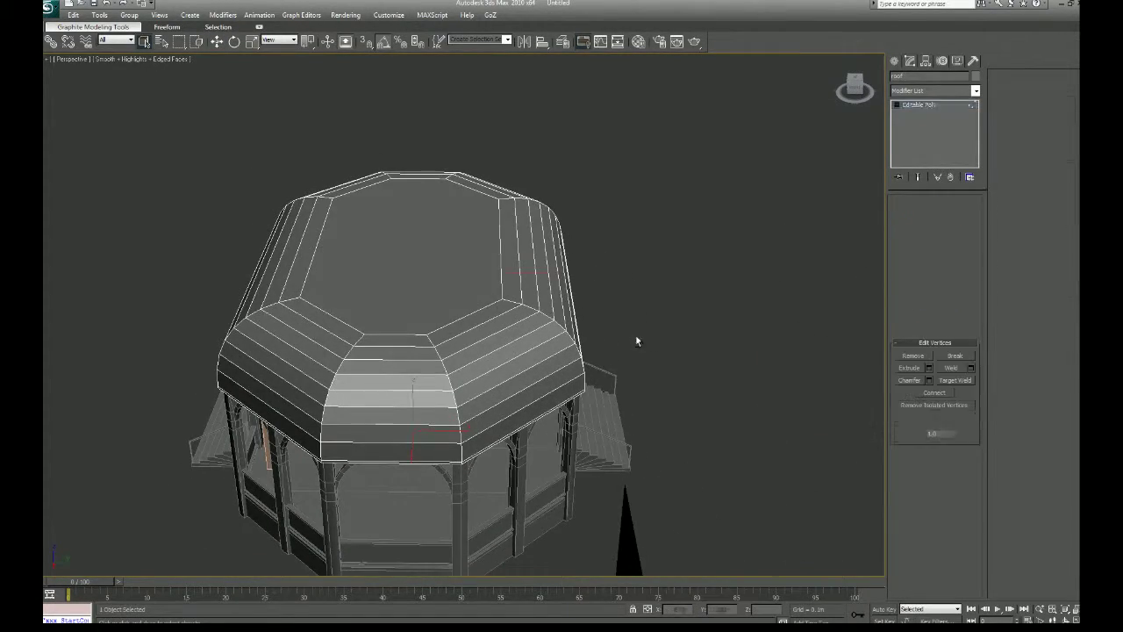
pyautogui.keyDown('alt'); pyautogui.moveTo(635, 337); pyautogui.dragTo(645, 315, button='middle'); pyautogui.keyUp('alt')
pyautogui.moveTo(631, 173); pyautogui.dragTo(414, 432)
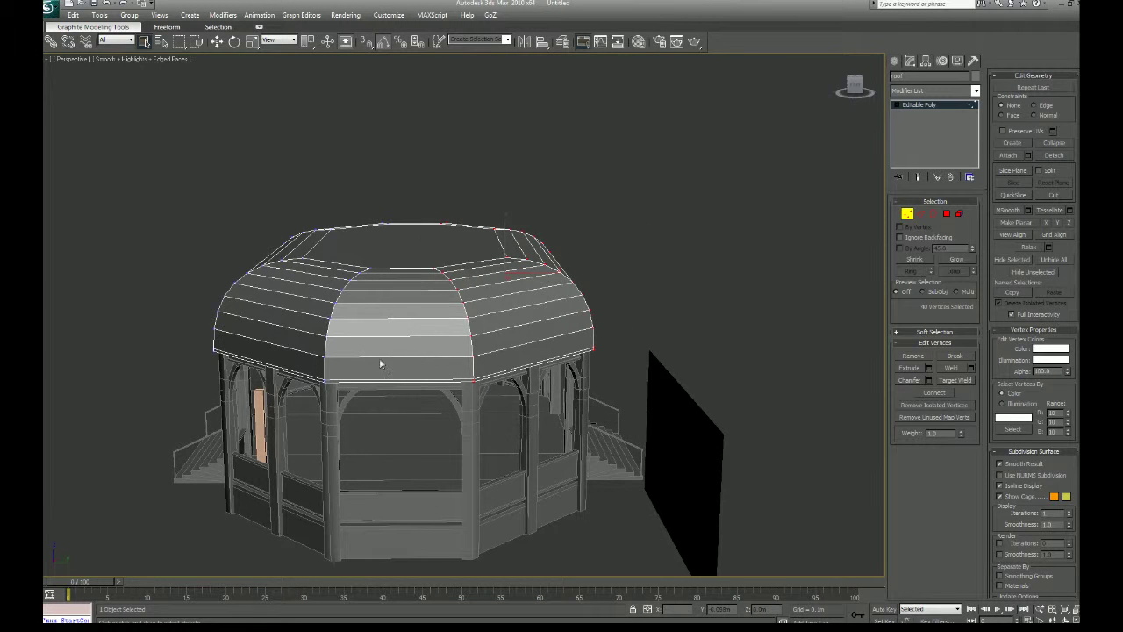
pyautogui.click(217, 41)
pyautogui.moveTo(537, 270); pyautogui.dragTo(562, 274)
pyautogui.keyDown('alt'); pyautogui.moveTo(562, 273); pyautogui.dragTo(433, 362, button='middle'); pyautogui.keyUp('alt')
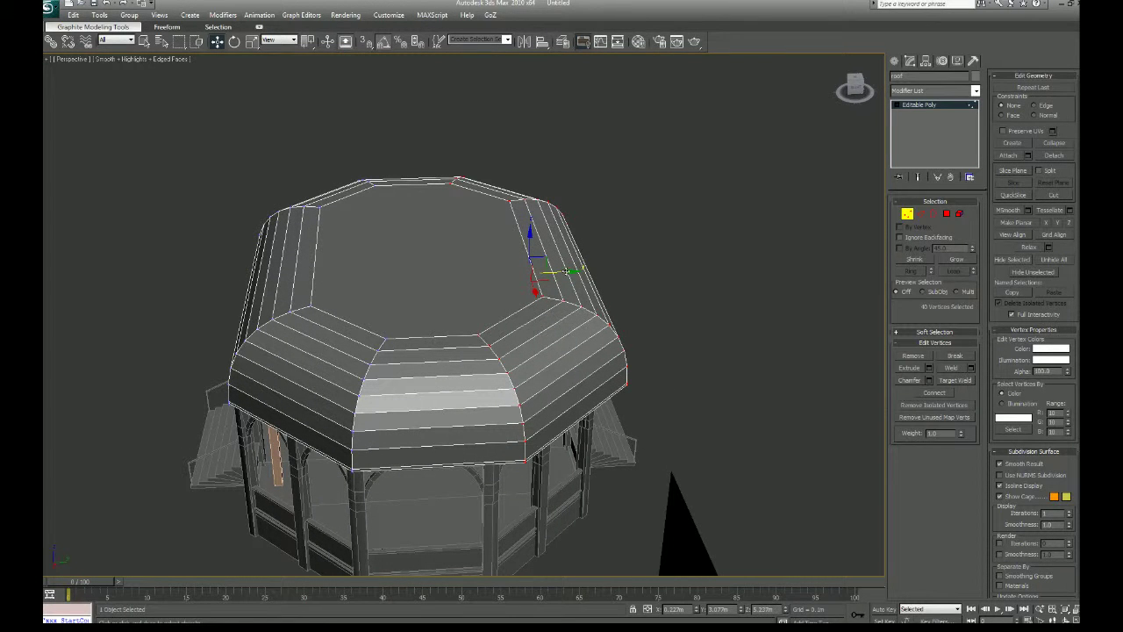
pyautogui.moveTo(569, 271); pyautogui.dragTo(571, 270)
pyautogui.click(906, 214)
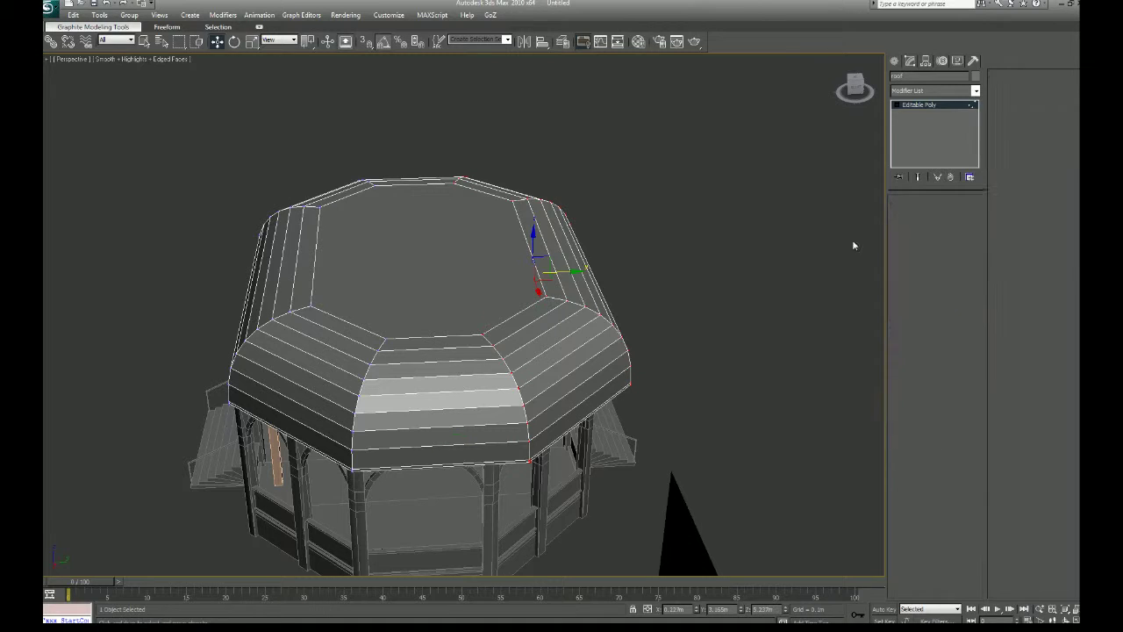
# Step: Center the roof's pivot on the object
pyautogui.click(926, 62)
pyautogui.click(932, 129)
pyautogui.click(933, 187)
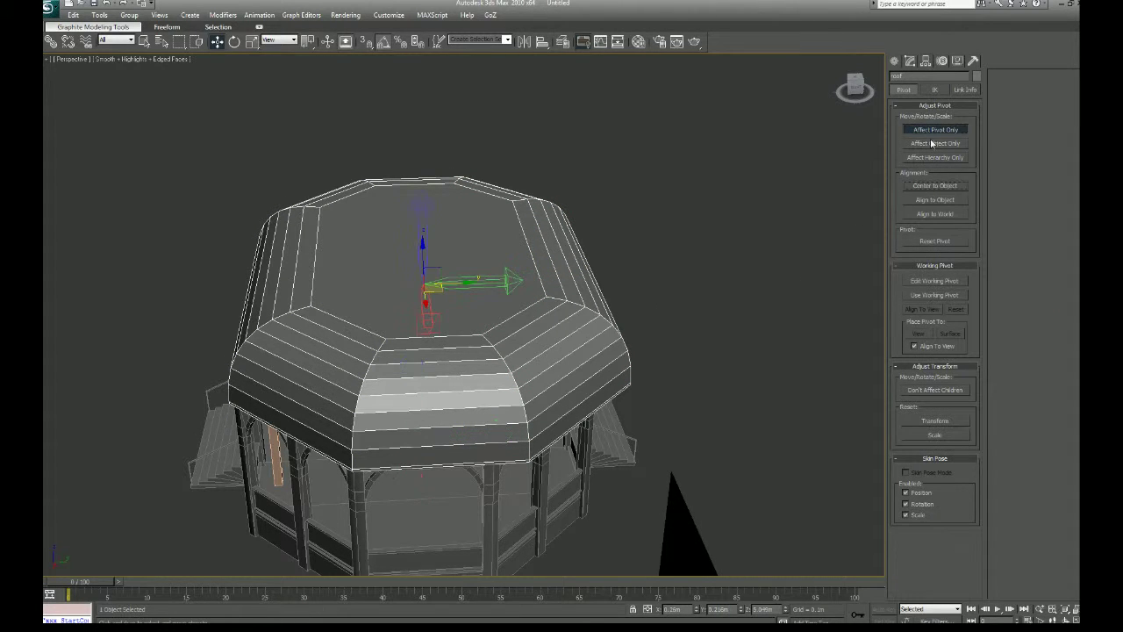
pyautogui.click(933, 130)
# Step: Set the roof's absolute world Y position to 0 with an exact move transform
pyautogui.rightClick(218, 42)
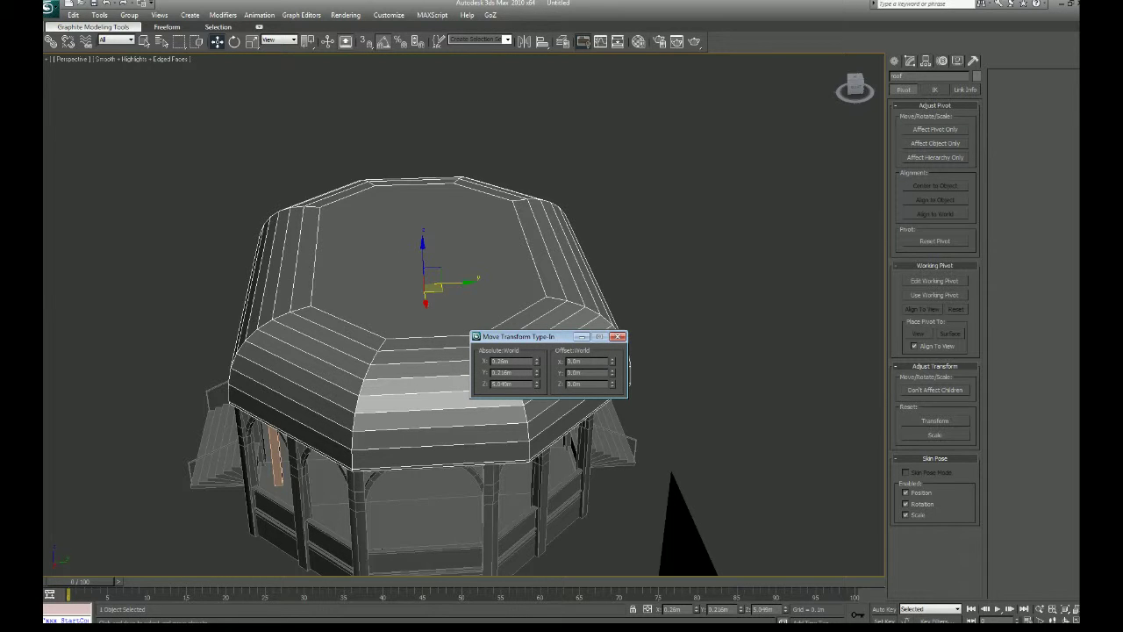
pyautogui.moveTo(518, 372); pyautogui.dragTo(433, 368)
pyautogui.write('0')
pyautogui.press('Return')
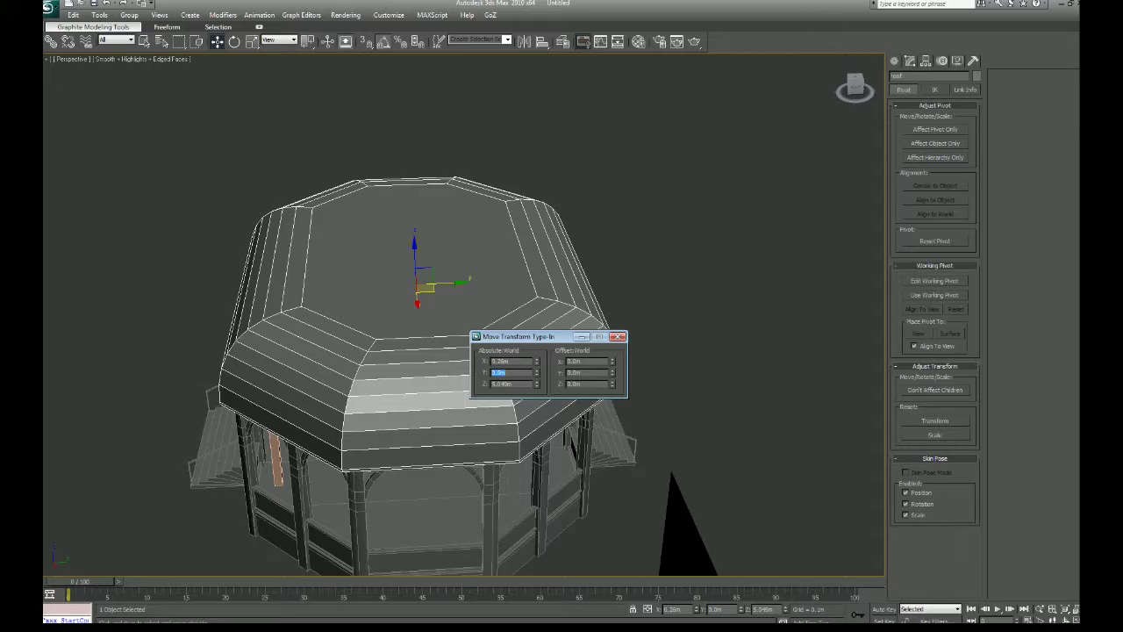
pyautogui.click(618, 337)
# Step: Select the roof's curved corner edges all around and try to chamfer them by about 2.031 m
pyautogui.keyDown('alt'); pyautogui.moveTo(564, 442); pyautogui.dragTo(588, 349, button='middle'); pyautogui.keyUp('alt')
pyautogui.click(910, 61)
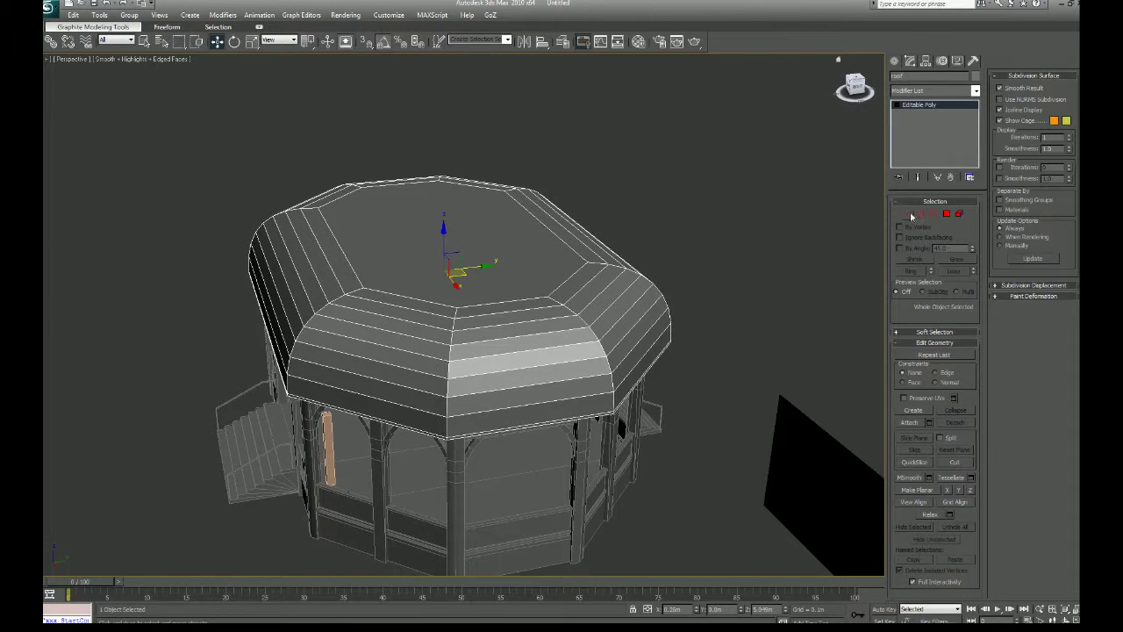
pyautogui.click(921, 213)
pyautogui.click(554, 300)
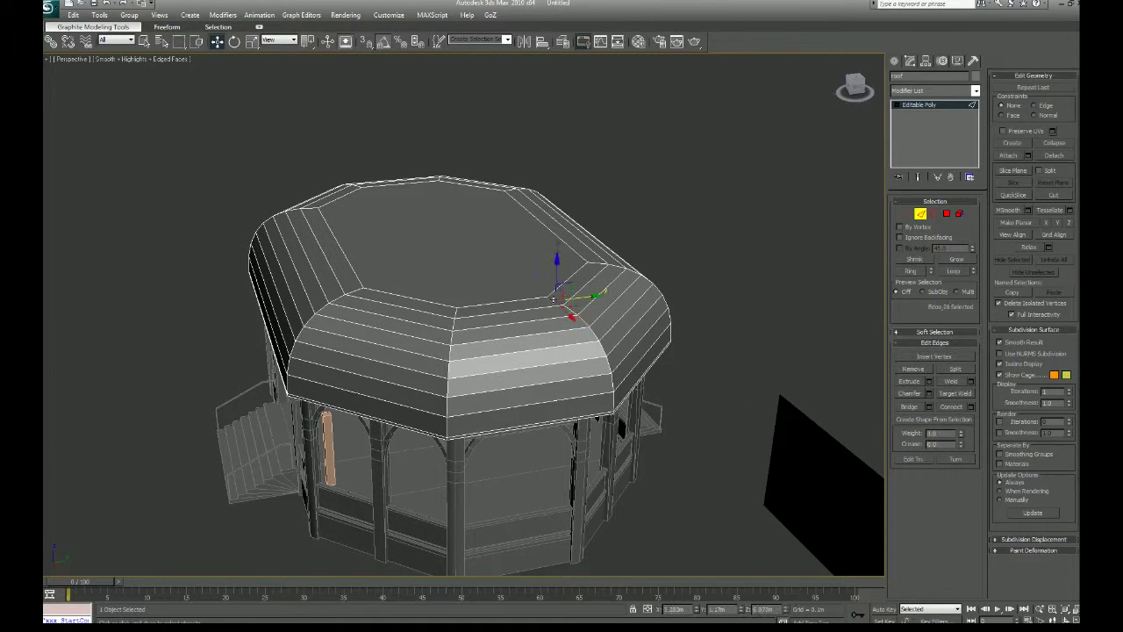
pyautogui.doubleClick(554, 301)
pyautogui.hotkey('alt', 'r')
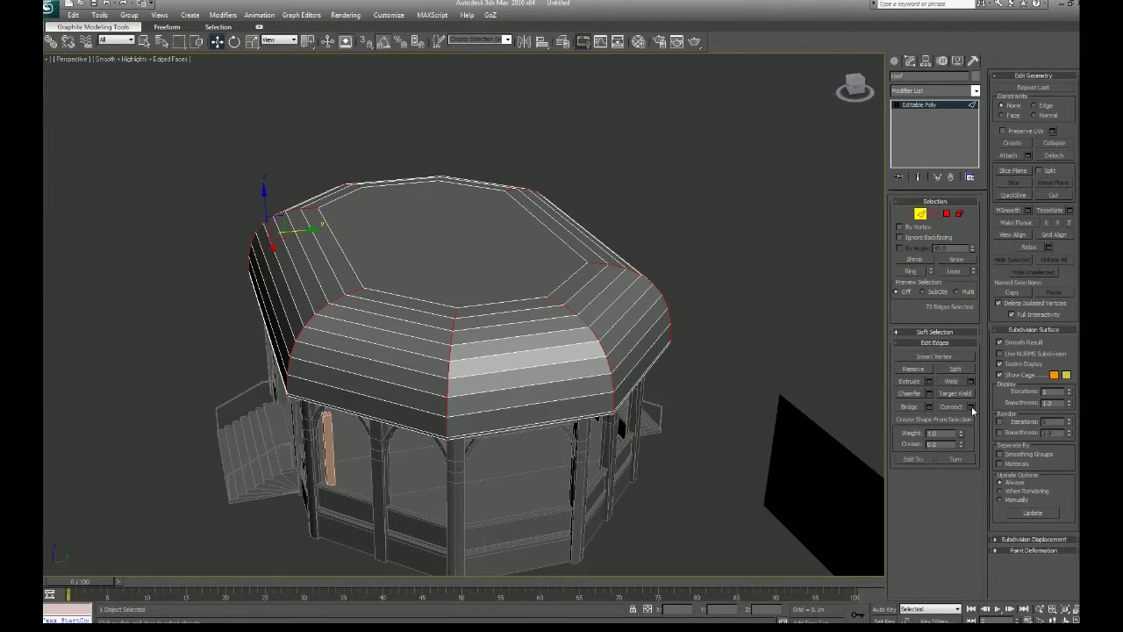
pyautogui.click(930, 395)
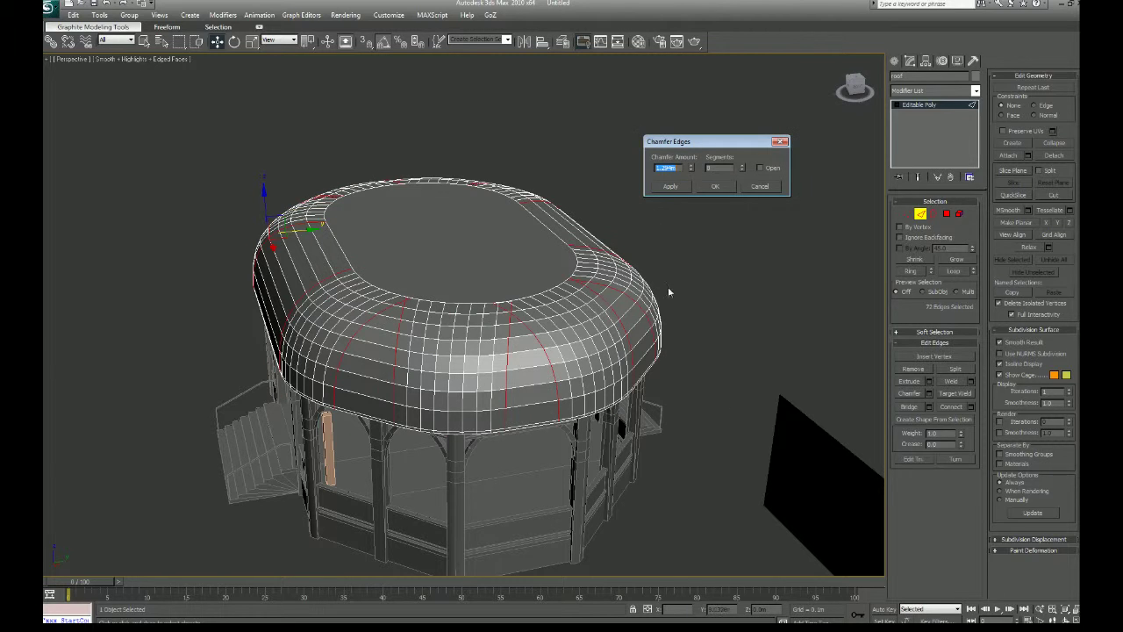
pyautogui.moveTo(692, 167); pyautogui.dragTo(687, 134)
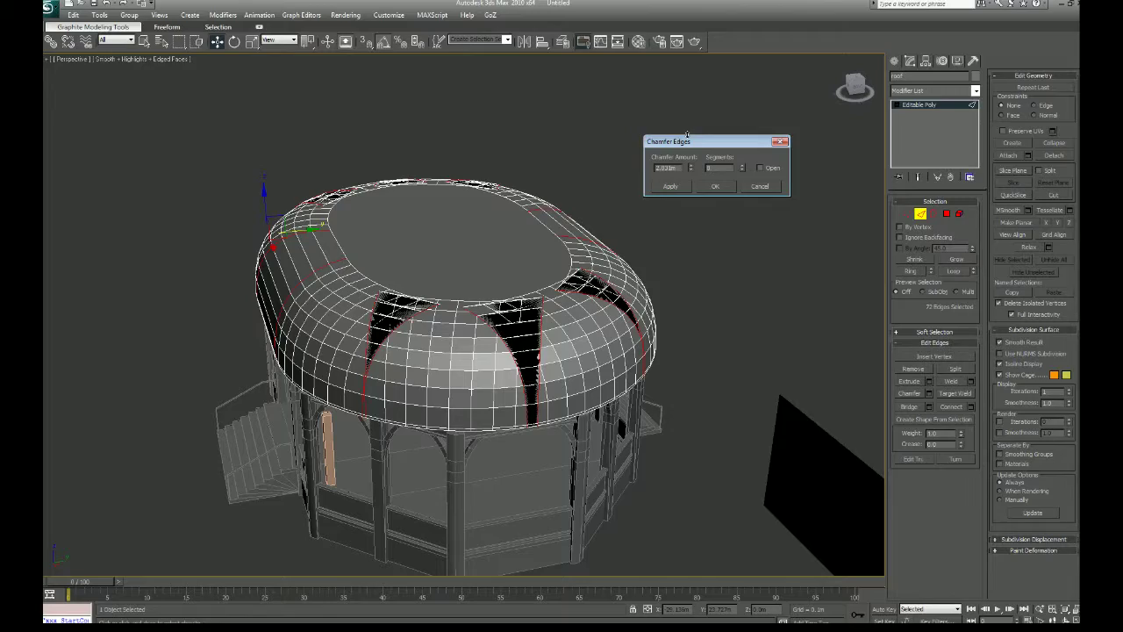
# Step: Examine the chamfer preview on the roof from all sides, checking the corner gaps and the rim's fit over the columns
pyautogui.keyDown('alt'); pyautogui.moveTo(693, 373); pyautogui.dragTo(676, 389, button='middle'); pyautogui.keyUp('alt')
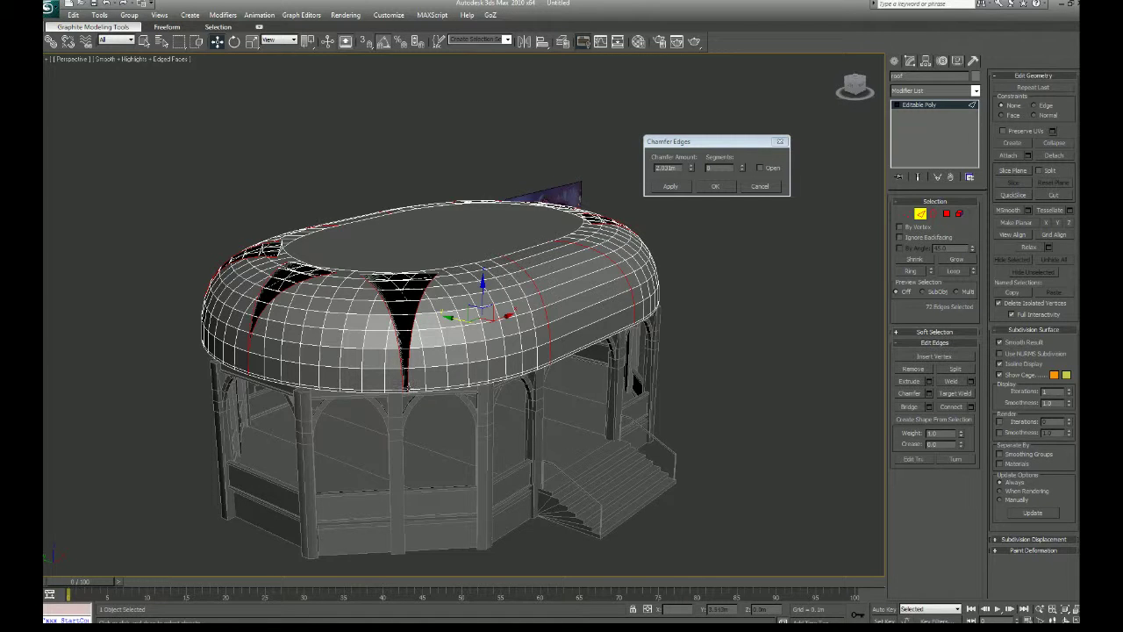
pyautogui.scroll(-3, 539, 441)
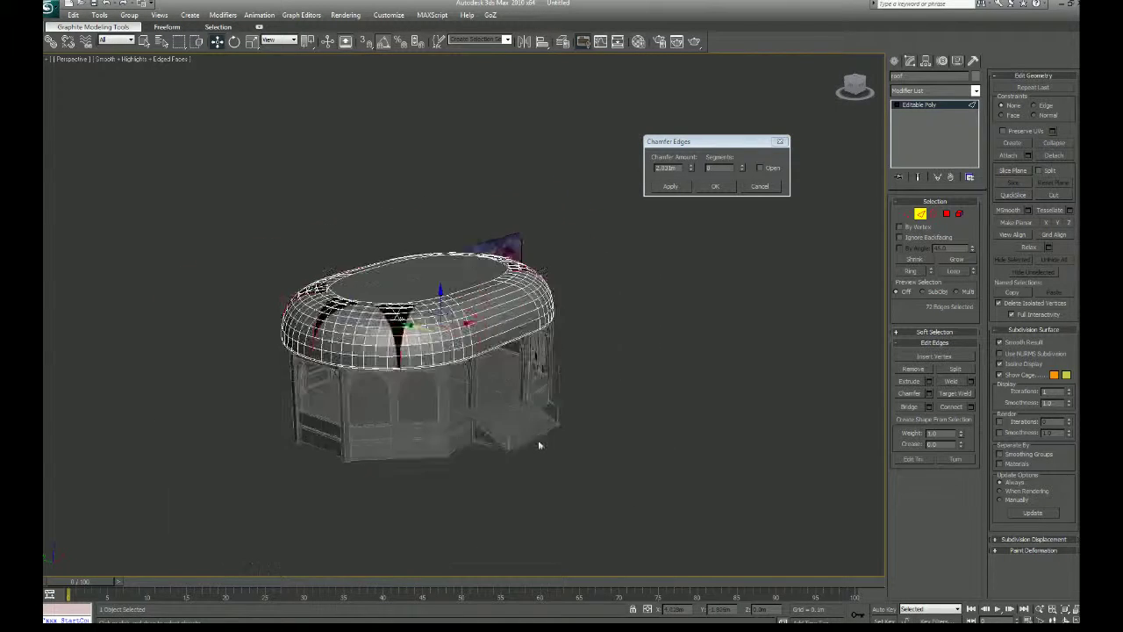
pyautogui.keyDown('alt'); pyautogui.moveTo(538, 441); pyautogui.dragTo(396, 425, button='middle'); pyautogui.keyUp('alt')
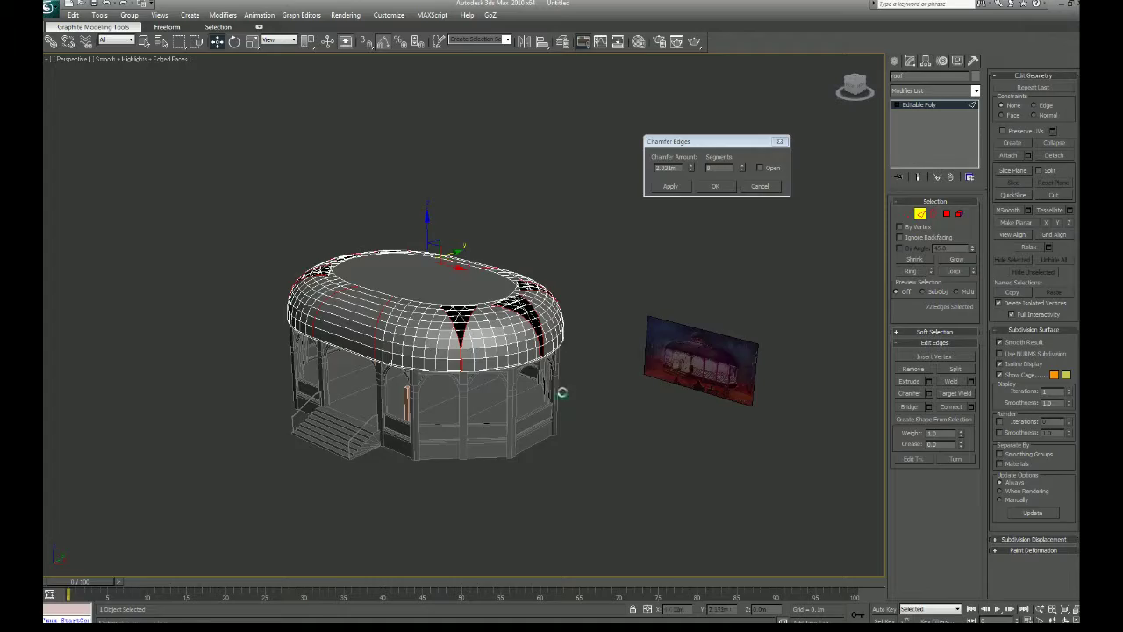
pyautogui.keyDown('alt'); pyautogui.moveTo(562, 392); pyautogui.dragTo(491, 422, button='middle'); pyautogui.keyUp('alt')
pyautogui.scroll(5, 472, 427)
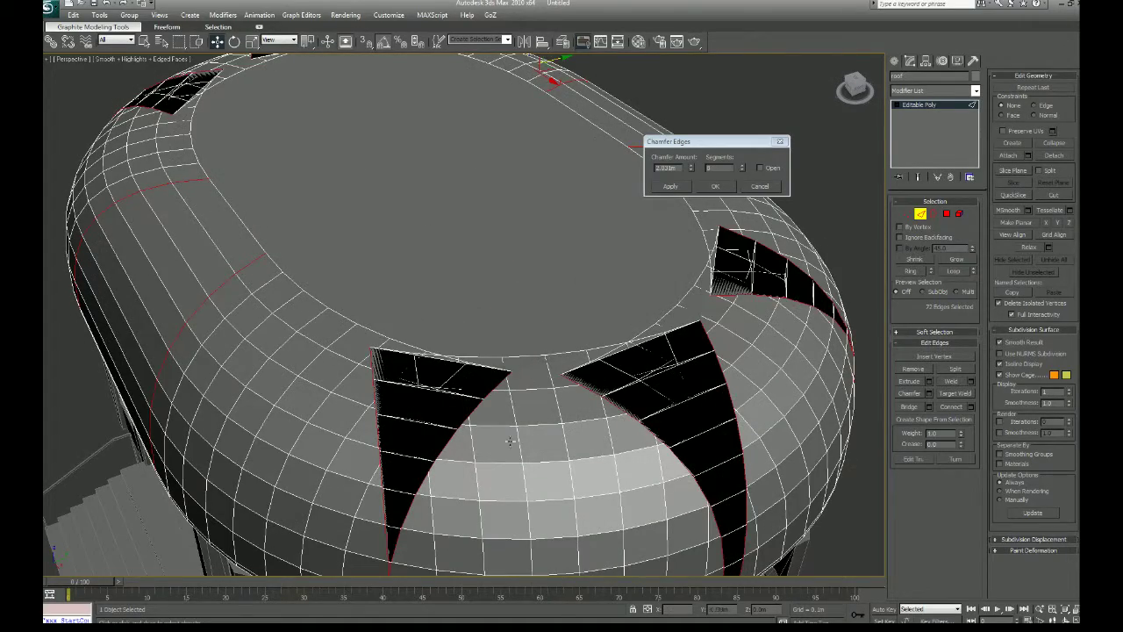
pyautogui.scroll(-5, 520, 439)
pyautogui.keyDown('alt'); pyautogui.moveTo(520, 439); pyautogui.dragTo(609, 399, button='middle'); pyautogui.keyUp('alt')
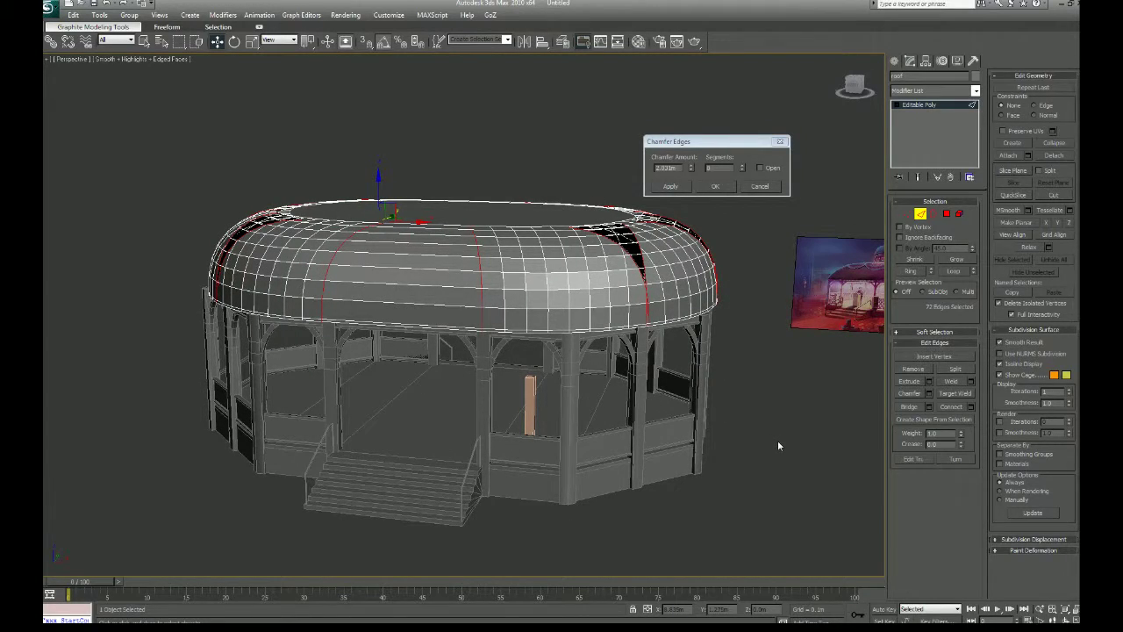
pyautogui.keyDown('alt'); pyautogui.moveTo(740, 446); pyautogui.dragTo(719, 427, button='middle'); pyautogui.keyUp('alt')
pyautogui.scroll(4, 577, 323)
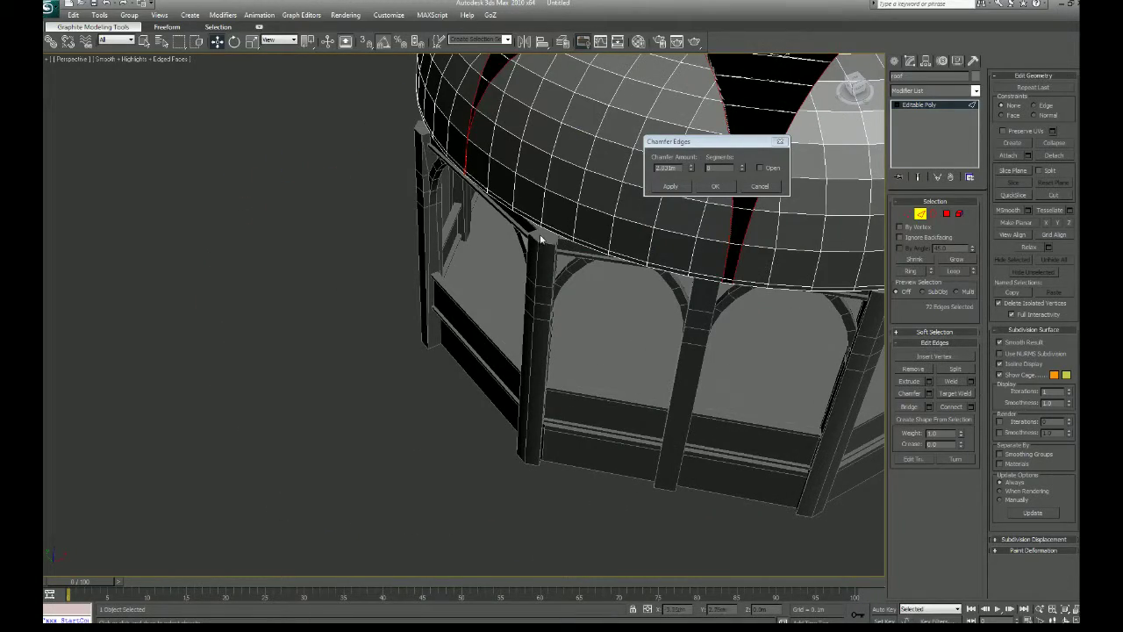
pyautogui.scroll(-5, 630, 339)
pyautogui.keyDown('alt'); pyautogui.moveTo(584, 419); pyautogui.dragTo(466, 406, button='middle'); pyautogui.keyUp('alt')
pyautogui.scroll(8, 371, 276)
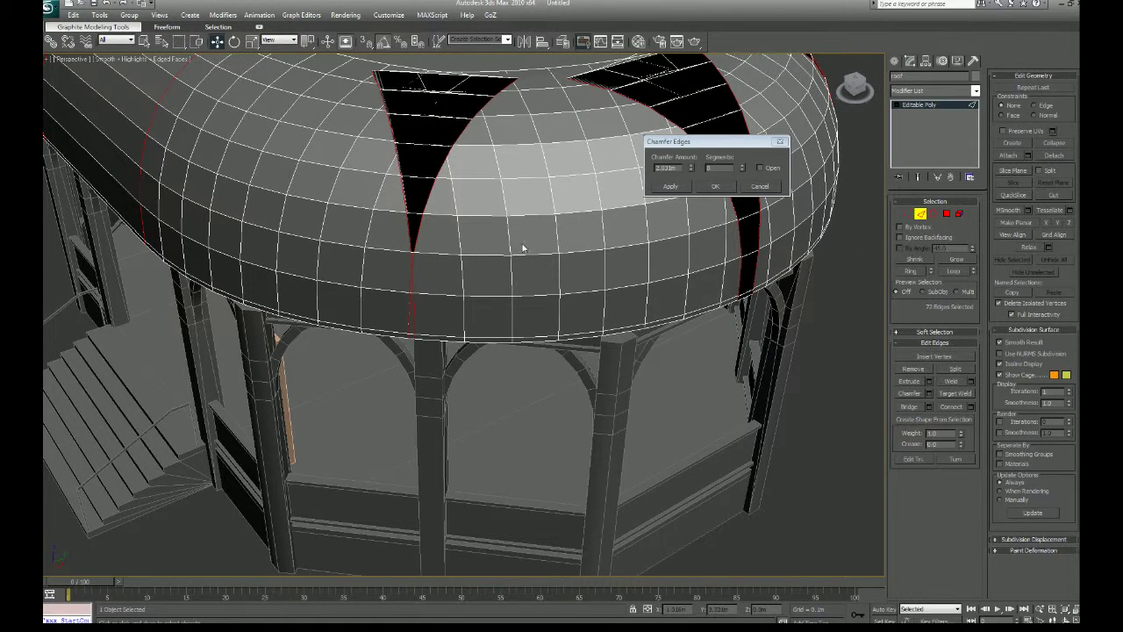
pyautogui.scroll(-6, 532, 381)
pyautogui.click(630, 407)
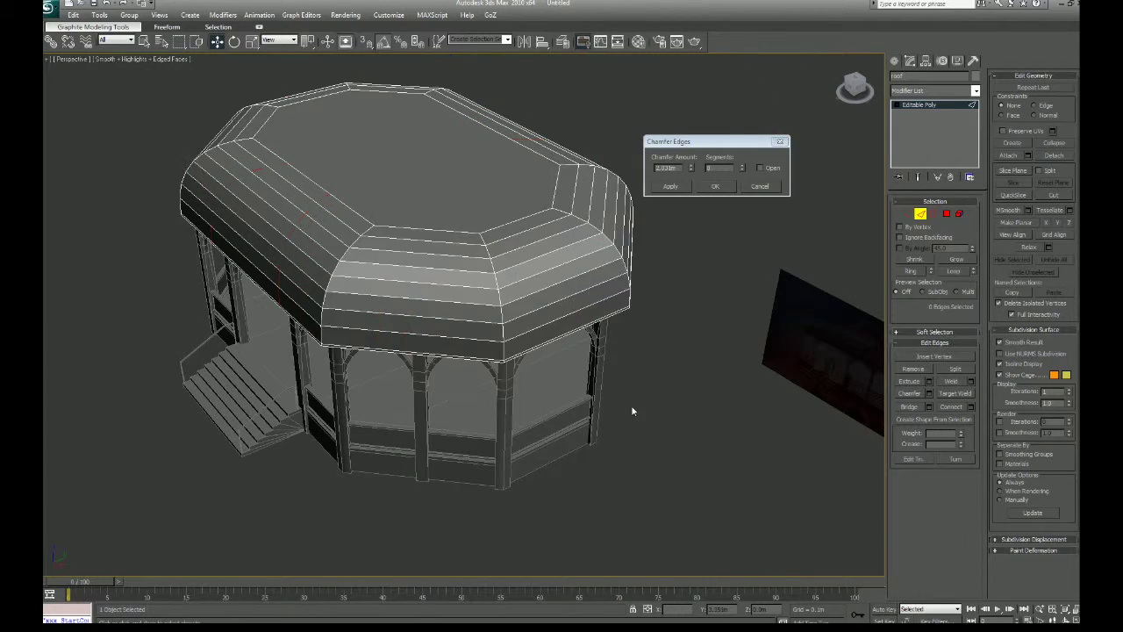
# Step: Select the vertices of the roof's positive-Y half and move them slightly outward along Y
pyautogui.keyDown('alt'); pyautogui.moveTo(634, 420); pyautogui.dragTo(647, 488, button='middle'); pyautogui.keyUp('alt')
pyautogui.click(906, 215)
pyautogui.moveTo(158, 166); pyautogui.dragTo(215, 279)
pyautogui.moveTo(574, 257)
pyautogui.mouseDown()
pyautogui.moveTo(597, 262)
pyautogui.moveTo(569, 261)
pyautogui.mouseUp()
pyautogui.hotkey('ctrl', 'z')
# Step: Compare the roof's overhang and profile with the pavilion in the reference painting
pyautogui.scroll(-4, 439, 325)
pyautogui.moveTo(569, 261); pyautogui.dragTo(592, 331, button='middle')
pyautogui.scroll(-3, 439, 325)
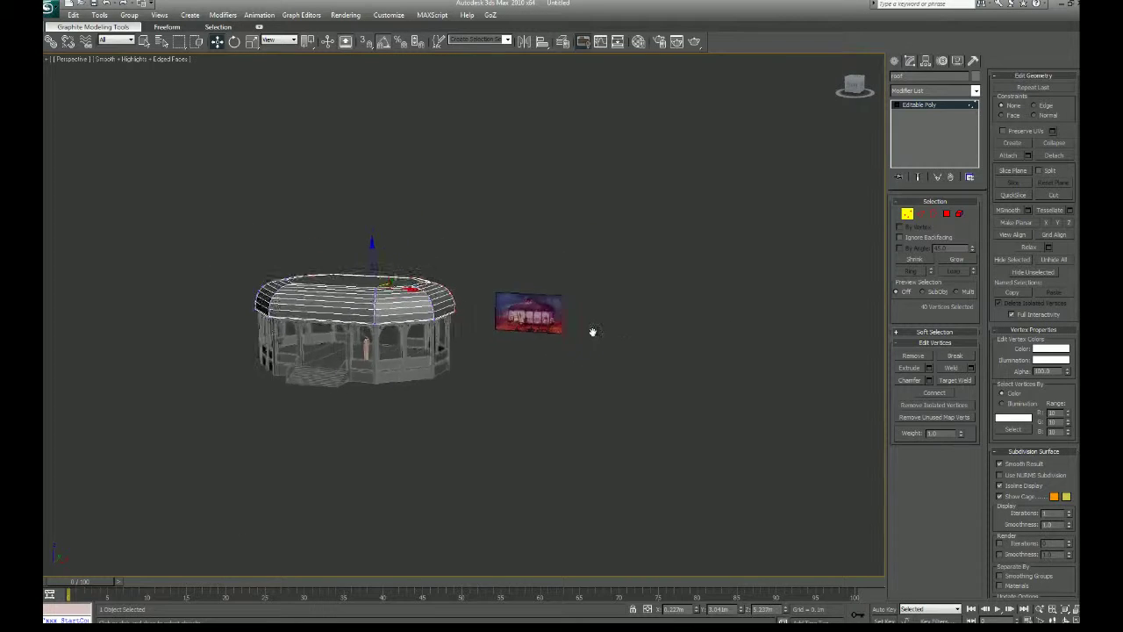
pyautogui.scroll(5, 592, 330)
pyautogui.moveTo(569, 379); pyautogui.dragTo(448, 389, button='middle')
pyautogui.scroll(3, 449, 390)
pyautogui.scroll(4, 448, 389)
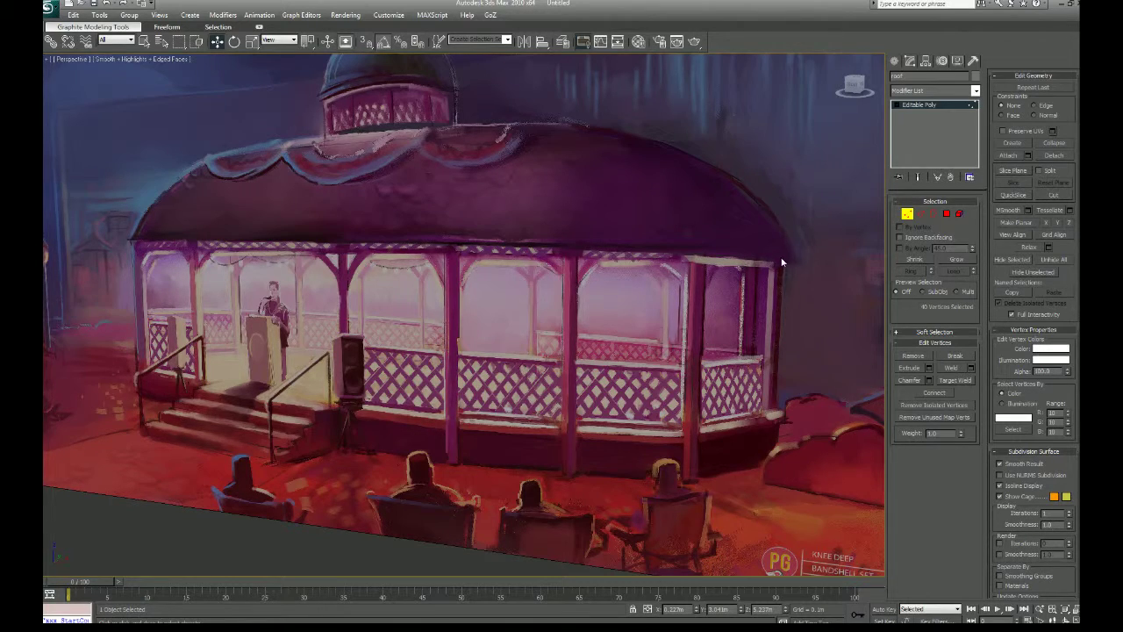
pyautogui.moveTo(269, 349)
pyautogui.mouseDown(button='middle')
pyautogui.moveTo(368, 351)
pyautogui.moveTo(501, 419)
pyautogui.moveTo(482, 431)
pyautogui.moveTo(298, 397)
pyautogui.mouseUp(button='middle')
pyautogui.scroll(-5, 368, 351)
pyautogui.moveTo(299, 397); pyautogui.dragTo(397, 365, button='middle')
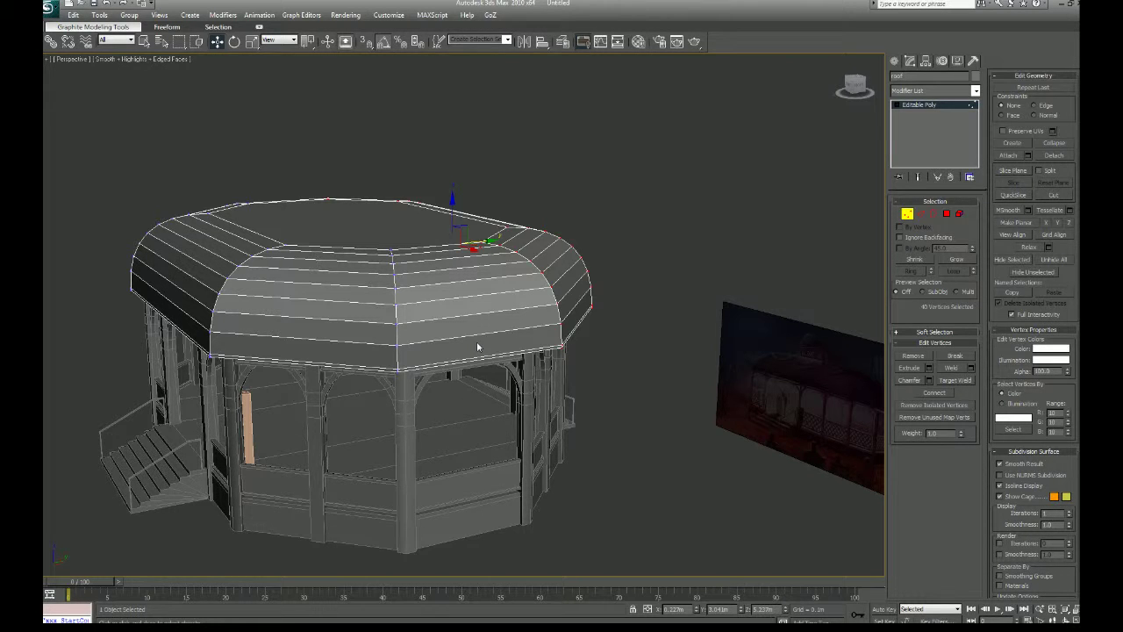
pyautogui.keyDown('alt'); pyautogui.moveTo(455, 345); pyautogui.dragTo(420, 367, button='middle'); pyautogui.keyUp('alt')
pyautogui.scroll(-3, 508, 348)
pyautogui.scroll(4, 420, 367)
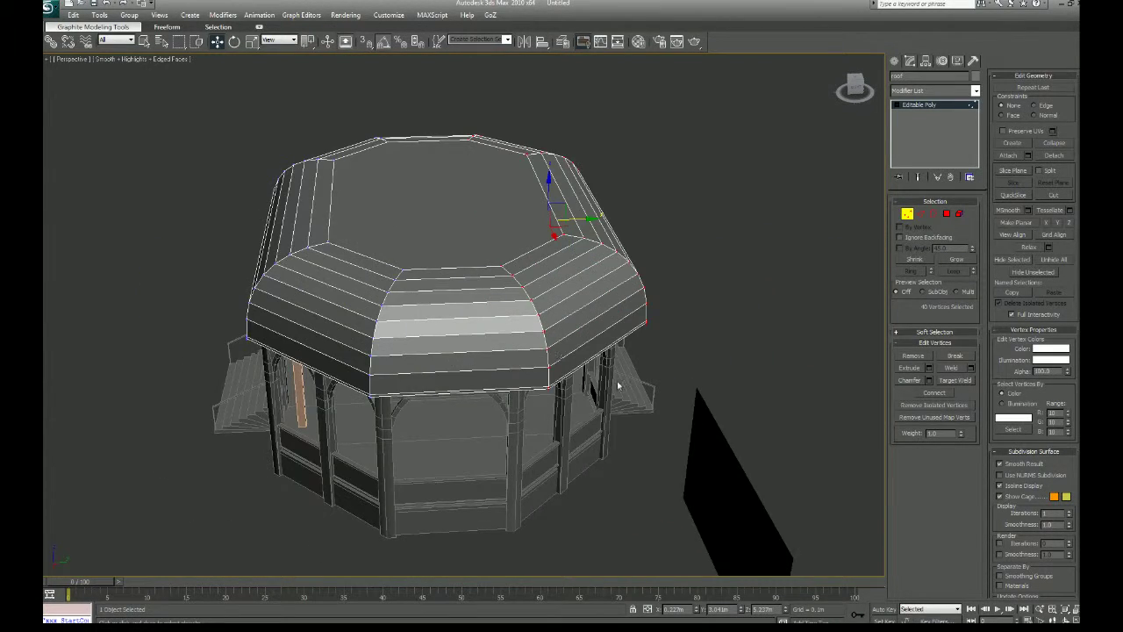
pyautogui.keyDown('alt'); pyautogui.moveTo(617, 386); pyautogui.dragTo(625, 369, button='middle'); pyautogui.keyUp('alt')
# Step: Recenter the roof's pivot on the object and set its absolute world Y position to 0
pyautogui.click(831, 273)
pyautogui.click(908, 214)
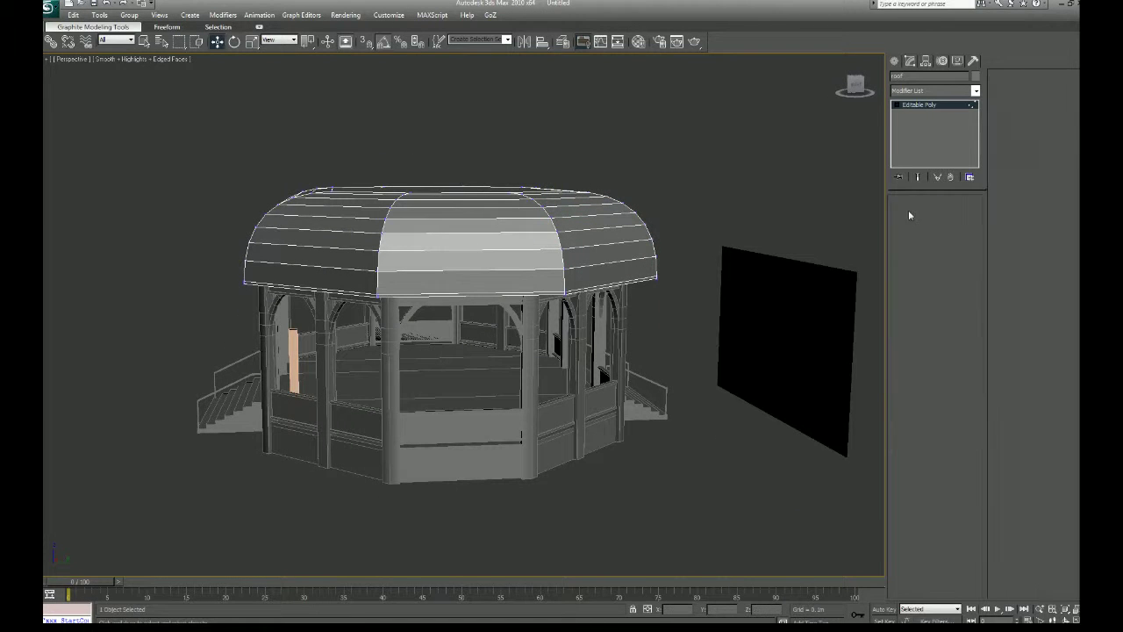
pyautogui.click(926, 60)
pyautogui.click(935, 129)
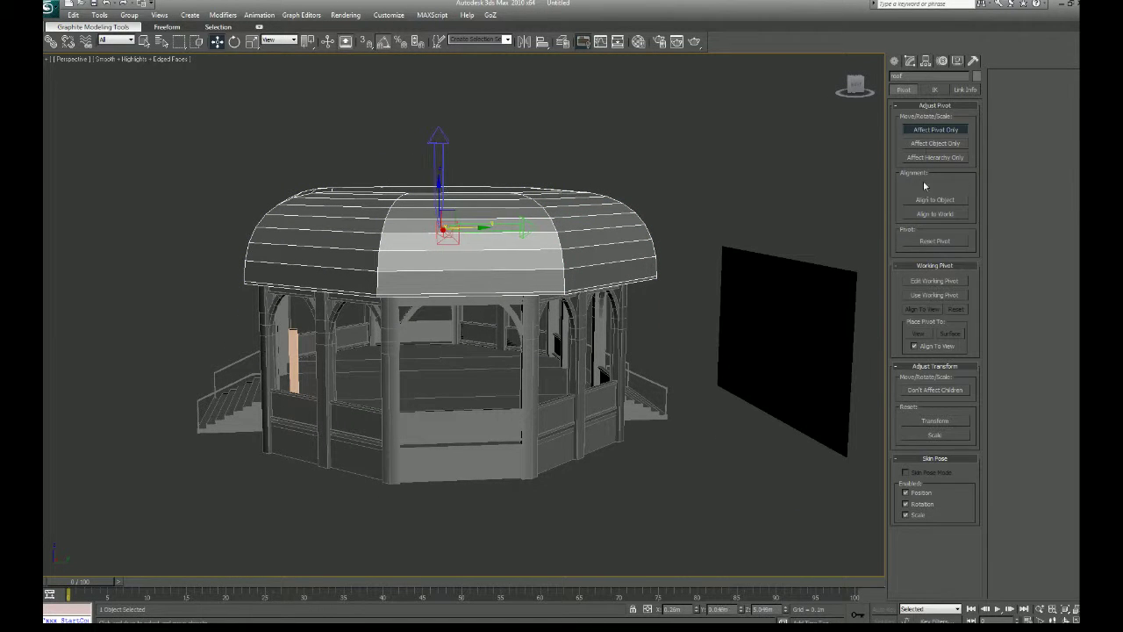
pyautogui.click(935, 129)
pyautogui.rightClick(218, 43)
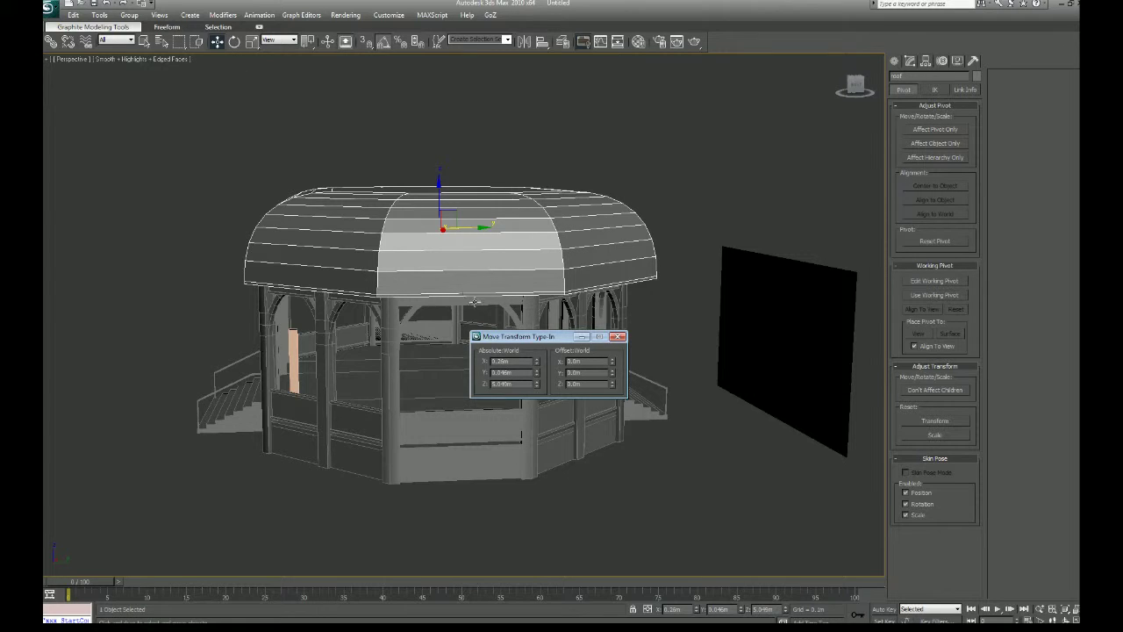
pyautogui.doubleClick(505, 373)
pyautogui.write('0')
pyautogui.press('Return')
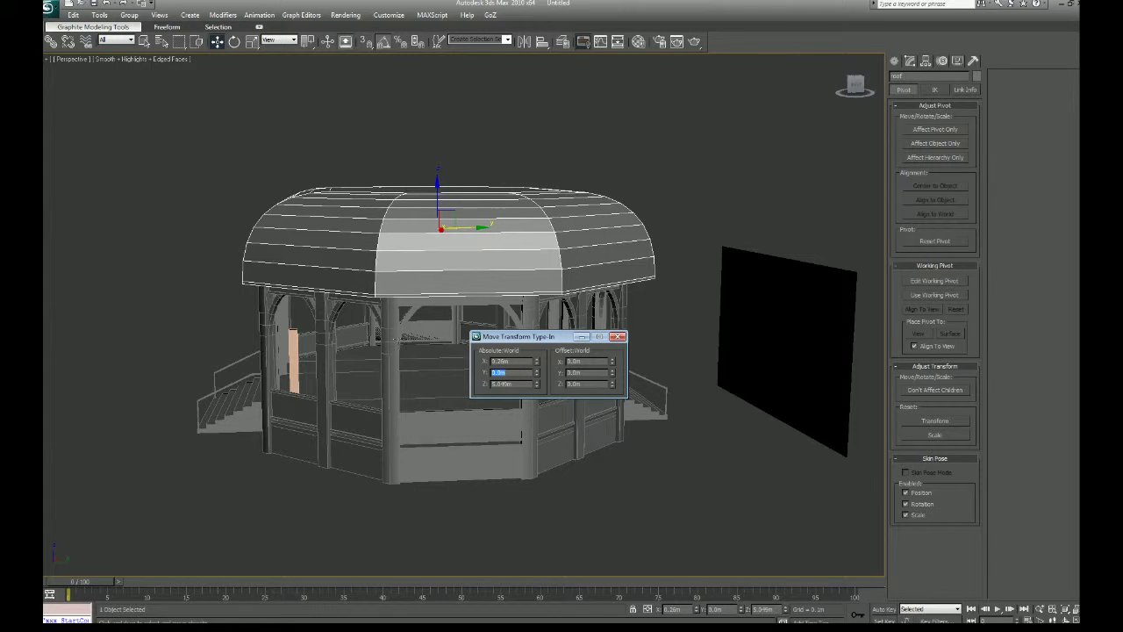
# Step: Try setting the roof's absolute world X position to 0 and check its alignment over the front columns
pyautogui.doubleClick(500, 360)
pyautogui.write('0')
pyautogui.press('Return')
pyautogui.click(618, 337)
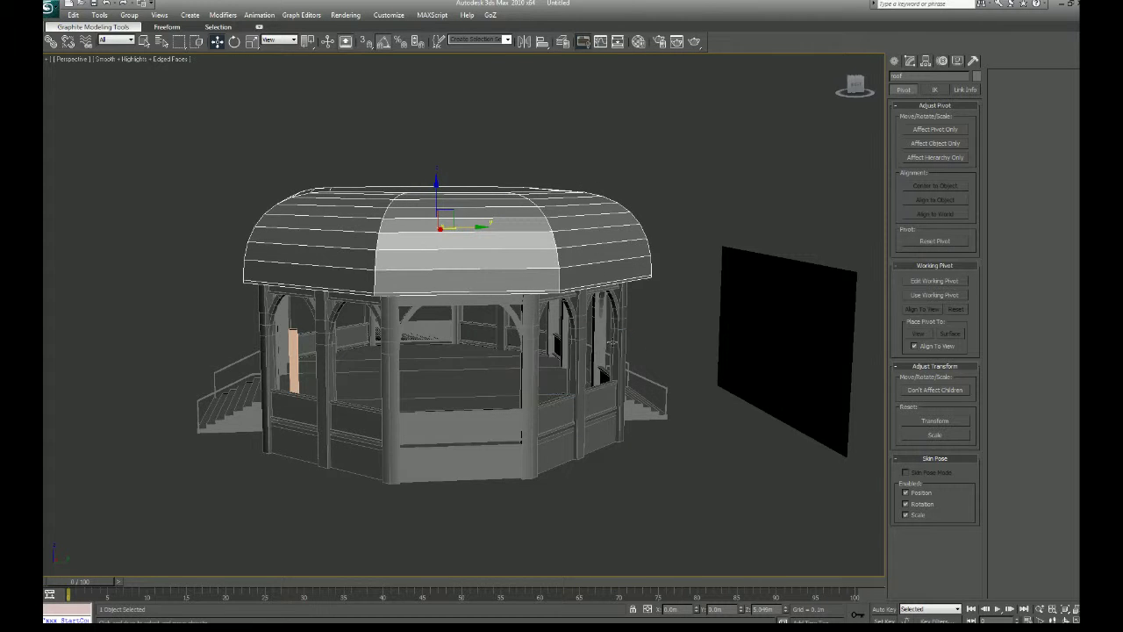
pyautogui.keyDown('alt'); pyautogui.moveTo(519, 411); pyautogui.dragTo(640, 422, button='middle'); pyautogui.keyUp('alt')
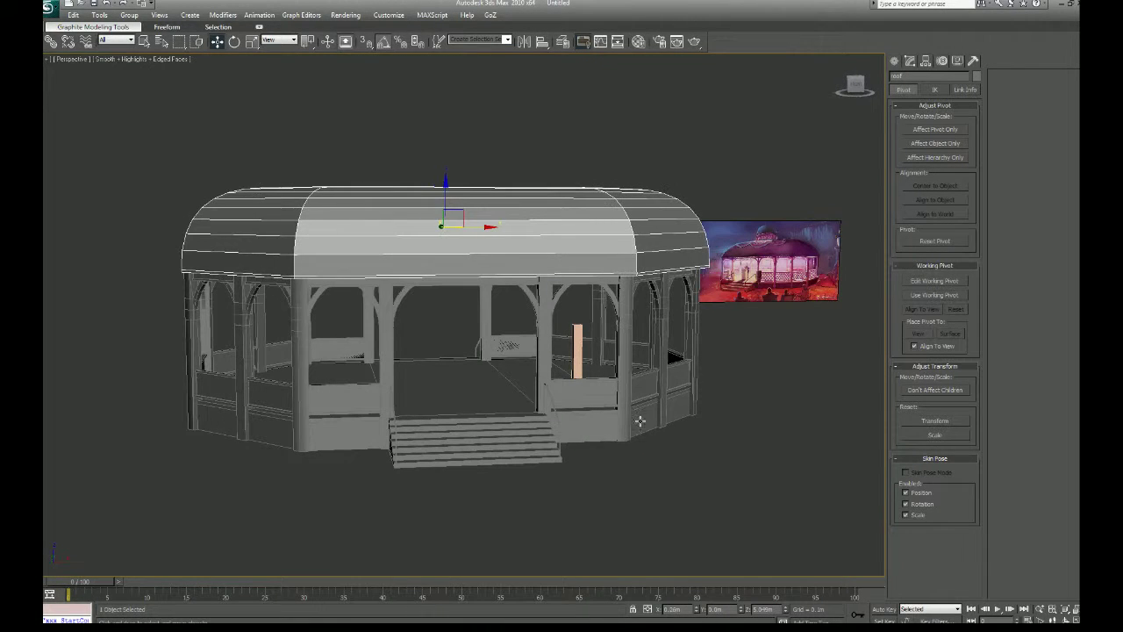
# Step: Reselect the roof and select its curved corner edges all around using edge loop and ring selection
pyautogui.click(581, 538)
pyautogui.keyDown('alt'); pyautogui.moveTo(556, 412); pyautogui.dragTo(572, 458, button='middle'); pyautogui.keyUp('alt')
pyautogui.click(516, 250)
pyautogui.keyDown('alt'); pyautogui.moveTo(516, 251); pyautogui.dragTo(445, 343, button='middle'); pyautogui.keyUp('alt')
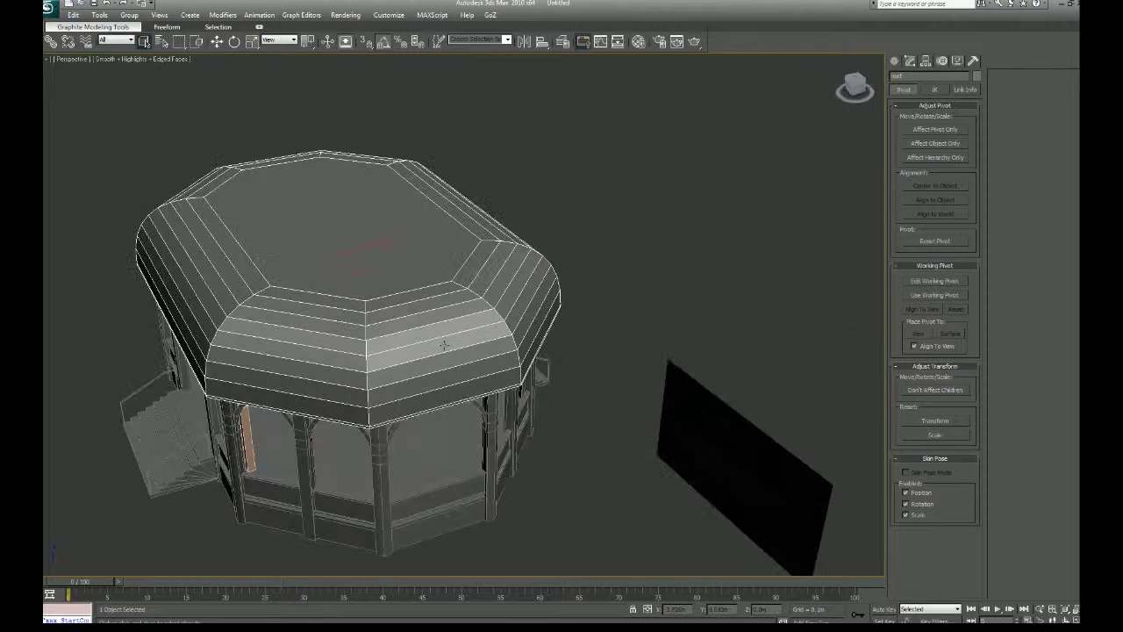
pyautogui.click(910, 62)
pyautogui.click(920, 214)
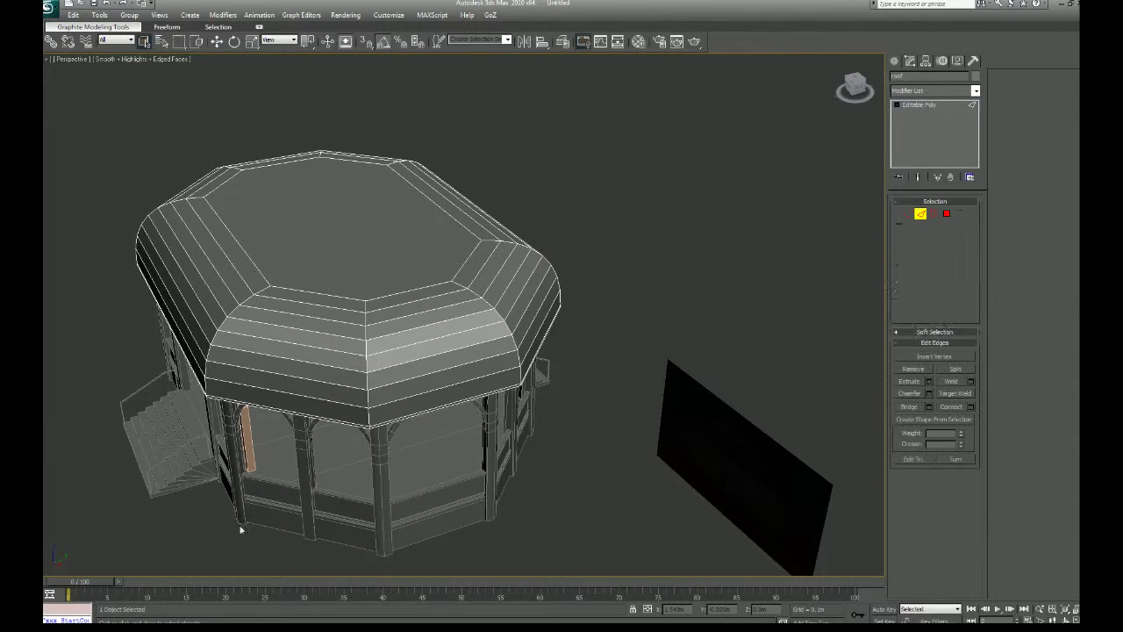
pyautogui.click(456, 283)
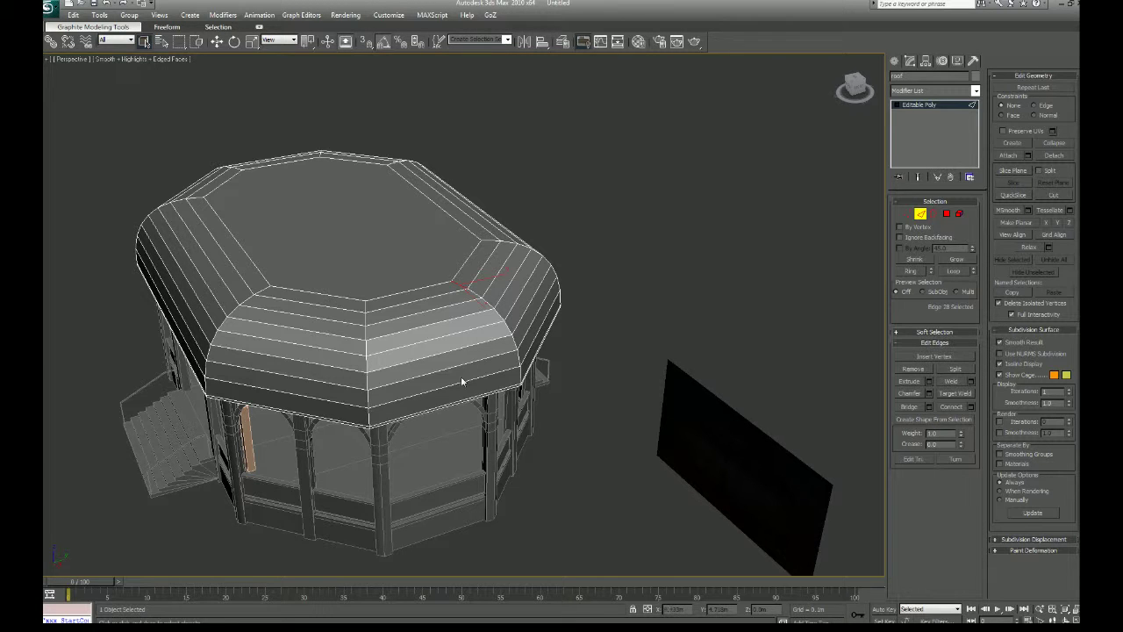
pyautogui.hotkey('alt', 'l')
pyautogui.hotkey('alt', 'r')
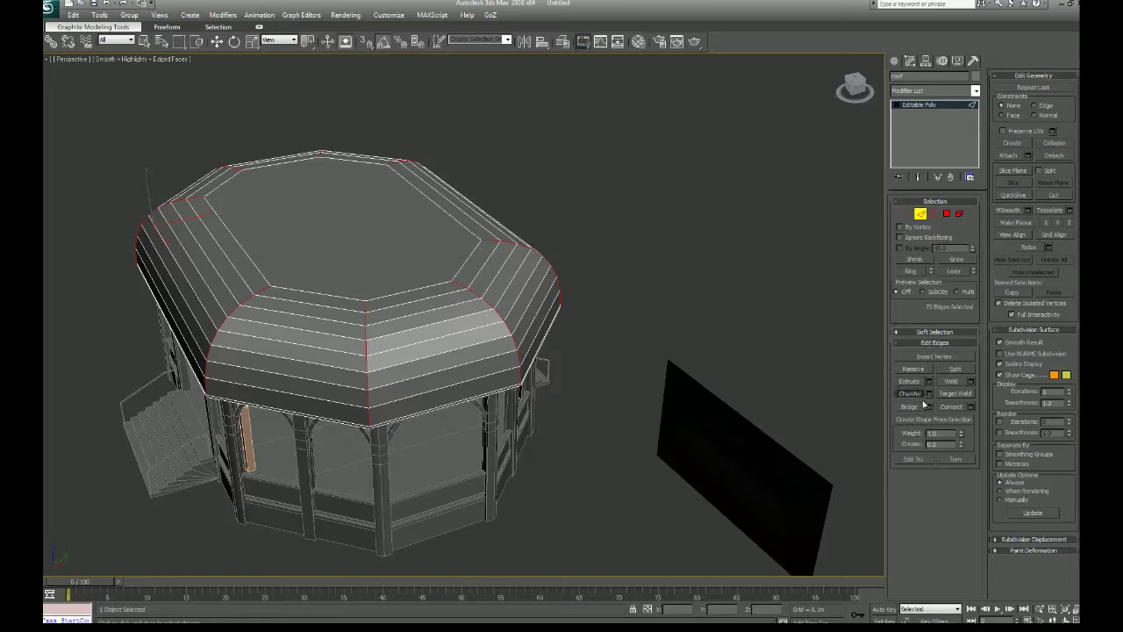
# Step: Try to chamfer the selected corner edges by 2.031 m, inspect the gaps up close, and leave edge editing
pyautogui.click(929, 393)
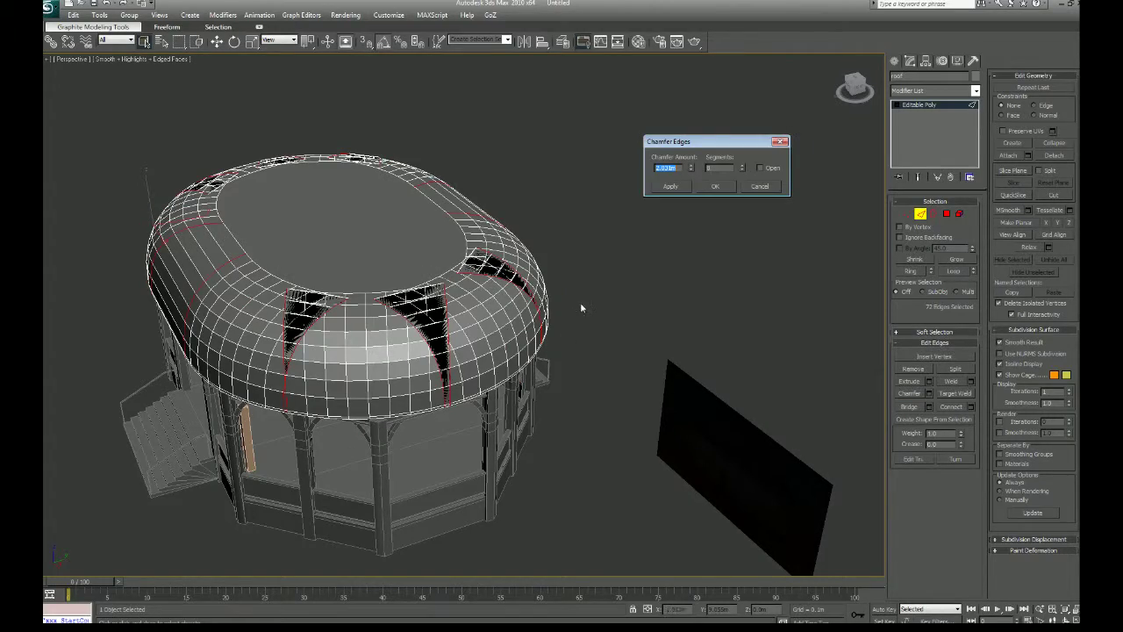
pyautogui.keyDown('alt'); pyautogui.moveTo(629, 291); pyautogui.dragTo(585, 326, button='middle'); pyautogui.keyUp('alt')
pyautogui.scroll(5, 586, 326)
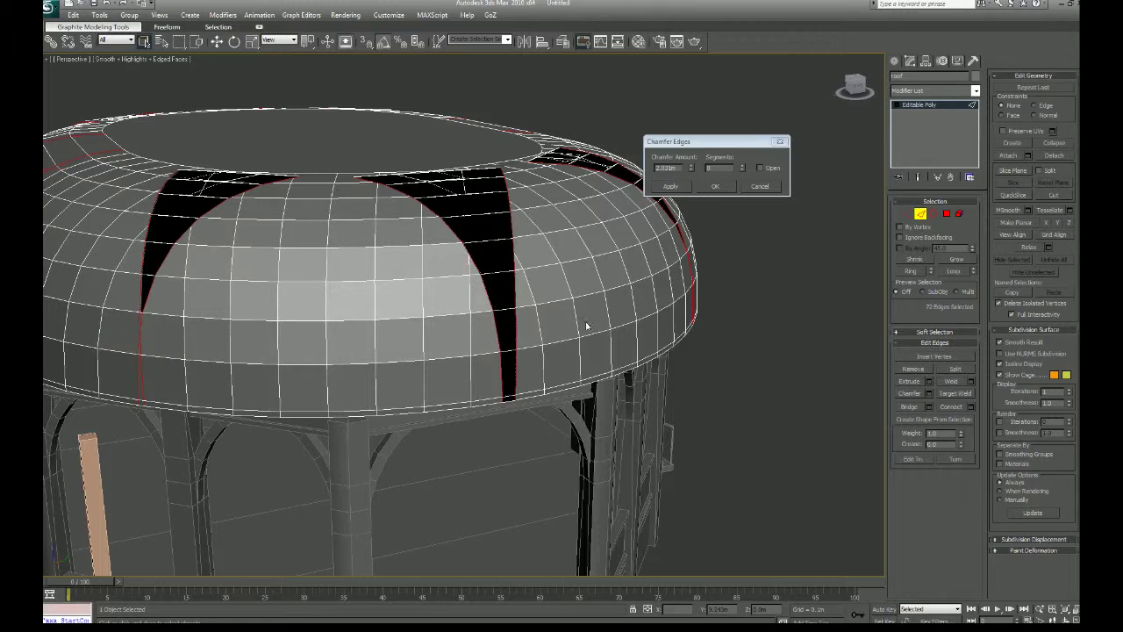
pyautogui.click(715, 188)
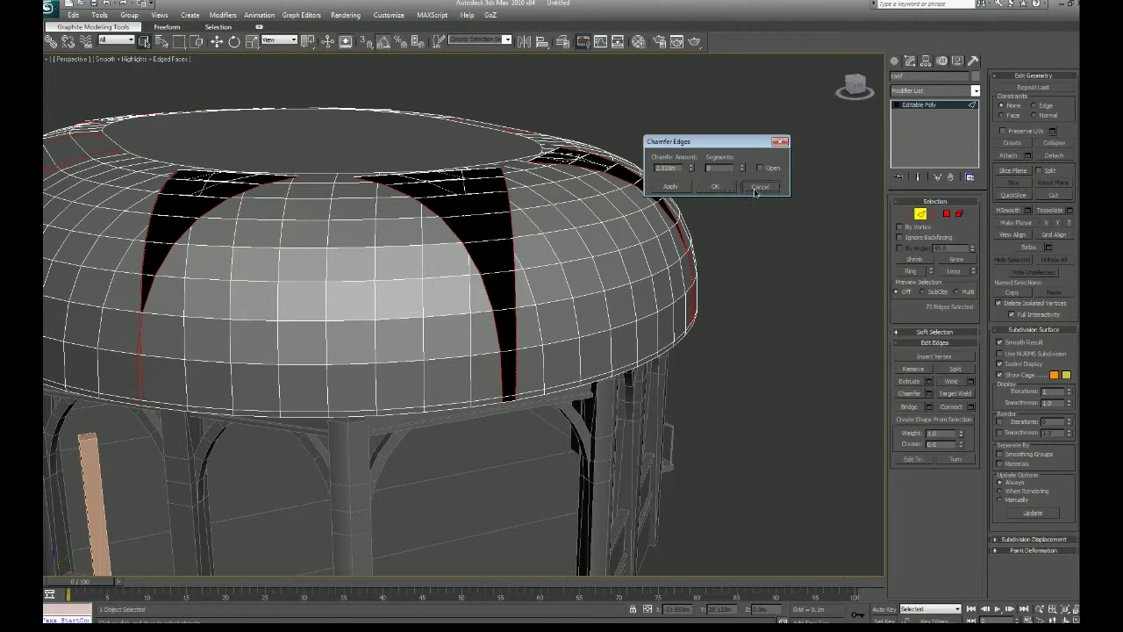
pyautogui.click(754, 186)
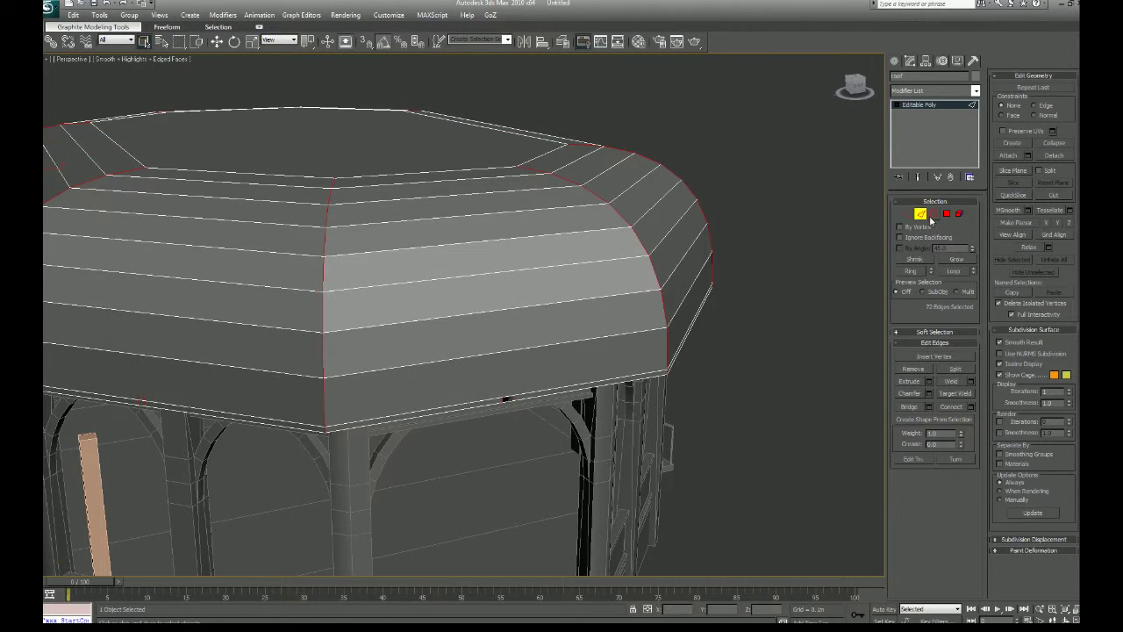
pyautogui.rightClick(407, 149)
pyautogui.click(609, 3)
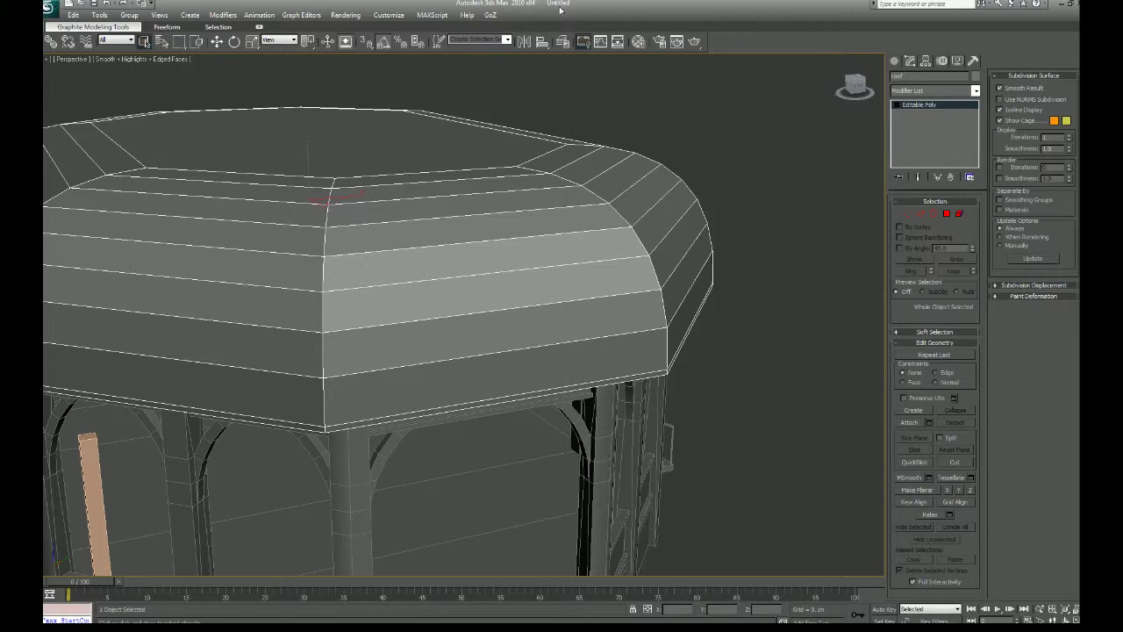
# Step: Save the scene as bandshell in the 3ds Max format, in the bandshell folder under the Environment directory
pyautogui.keyDown('alt'); pyautogui.moveTo(498, 214); pyautogui.dragTo(537, 245, button='middle'); pyautogui.keyUp('alt')
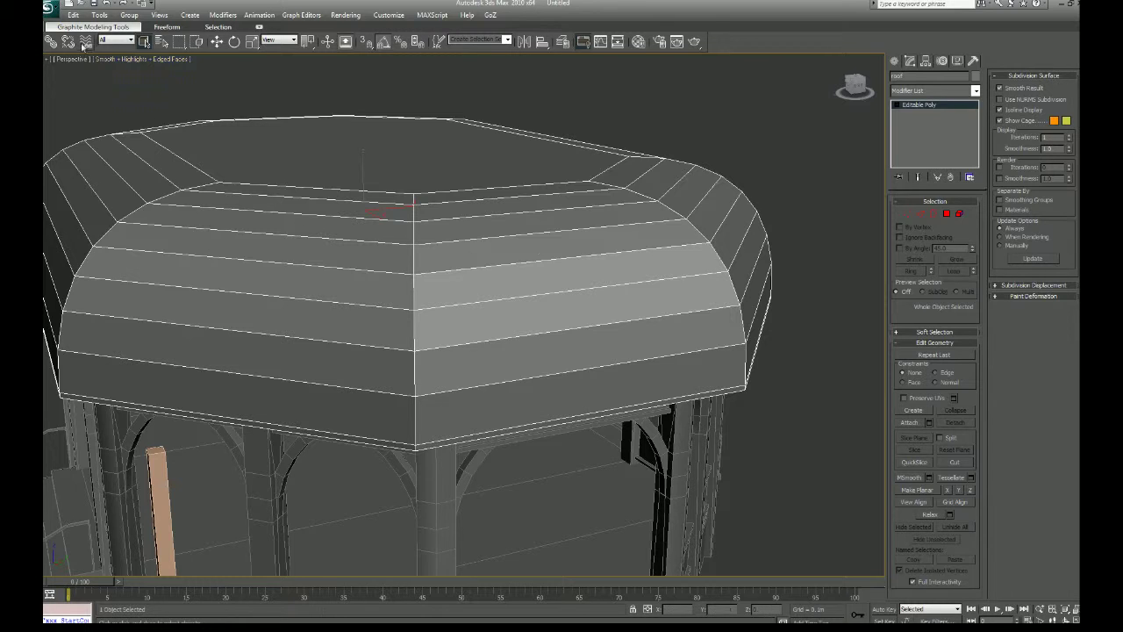
pyautogui.click(49, 9)
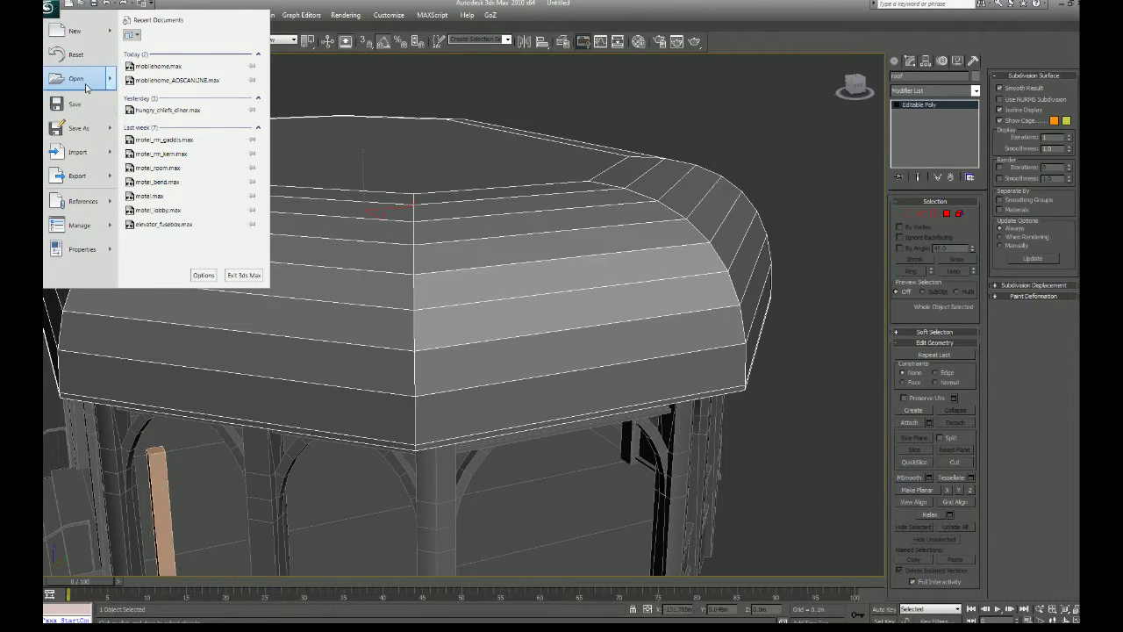
pyautogui.moveTo(87, 87)
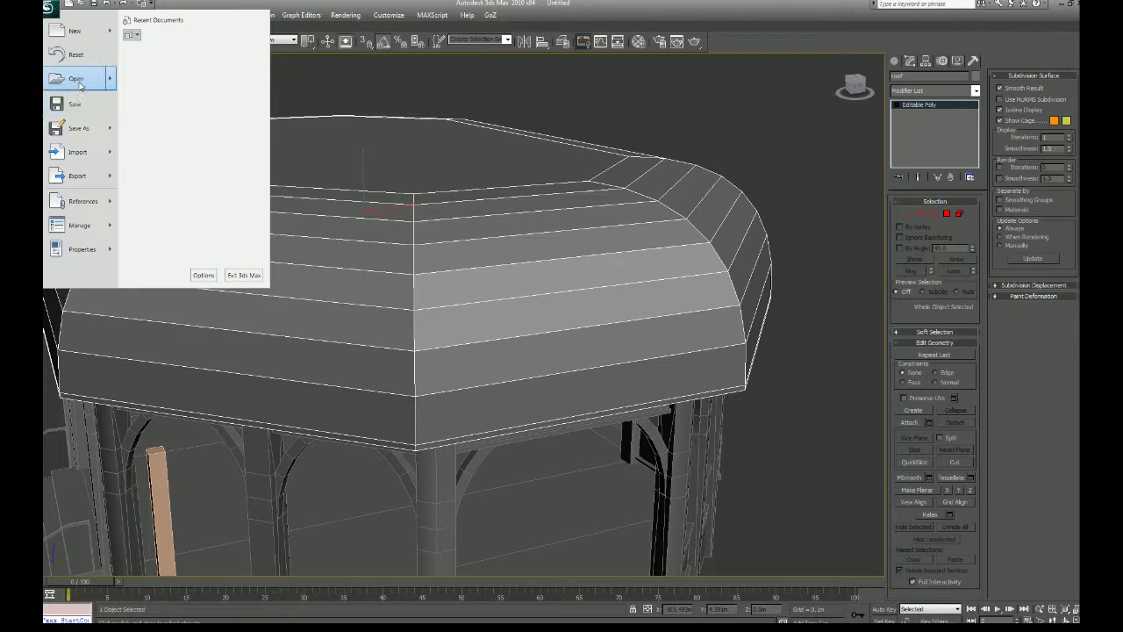
pyautogui.click(84, 128)
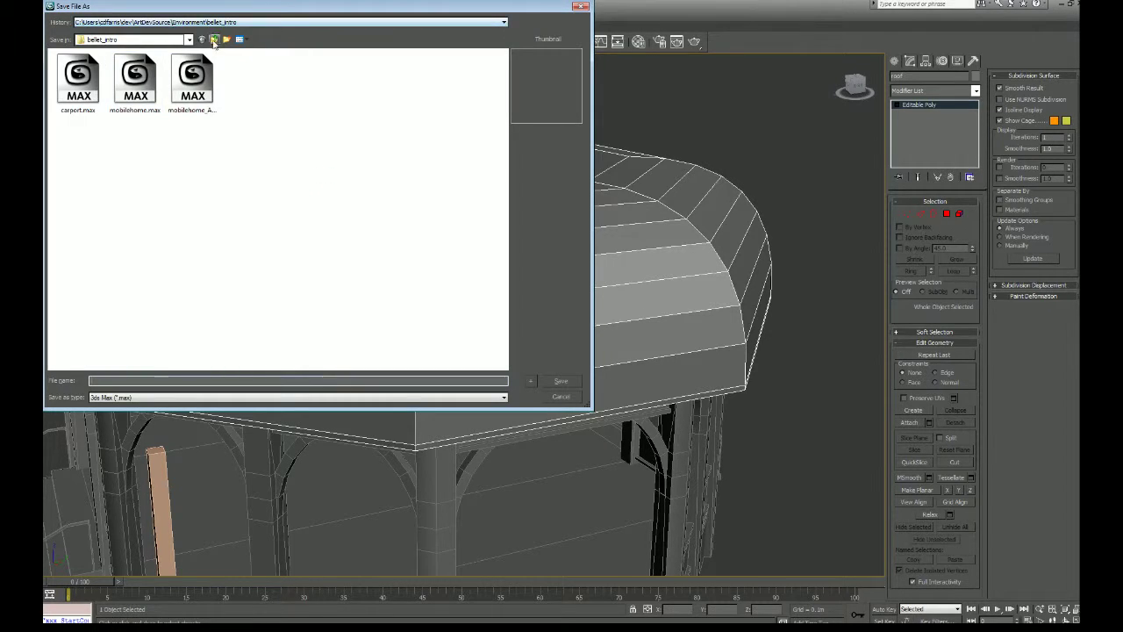
pyautogui.doubleClick(214, 40)
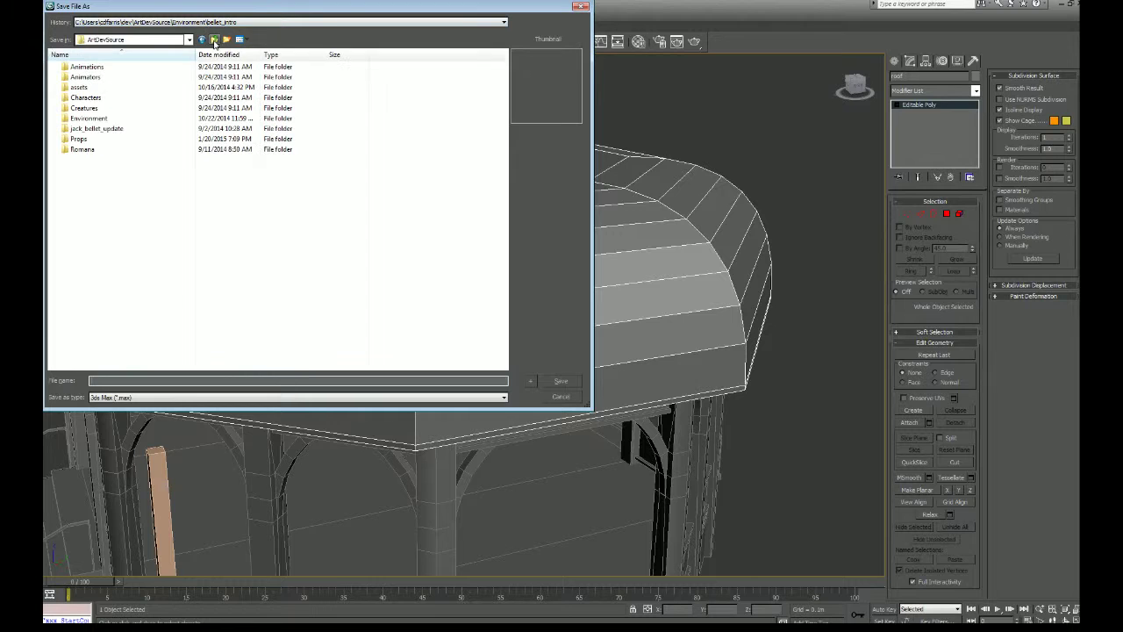
pyautogui.doubleClick(89, 117)
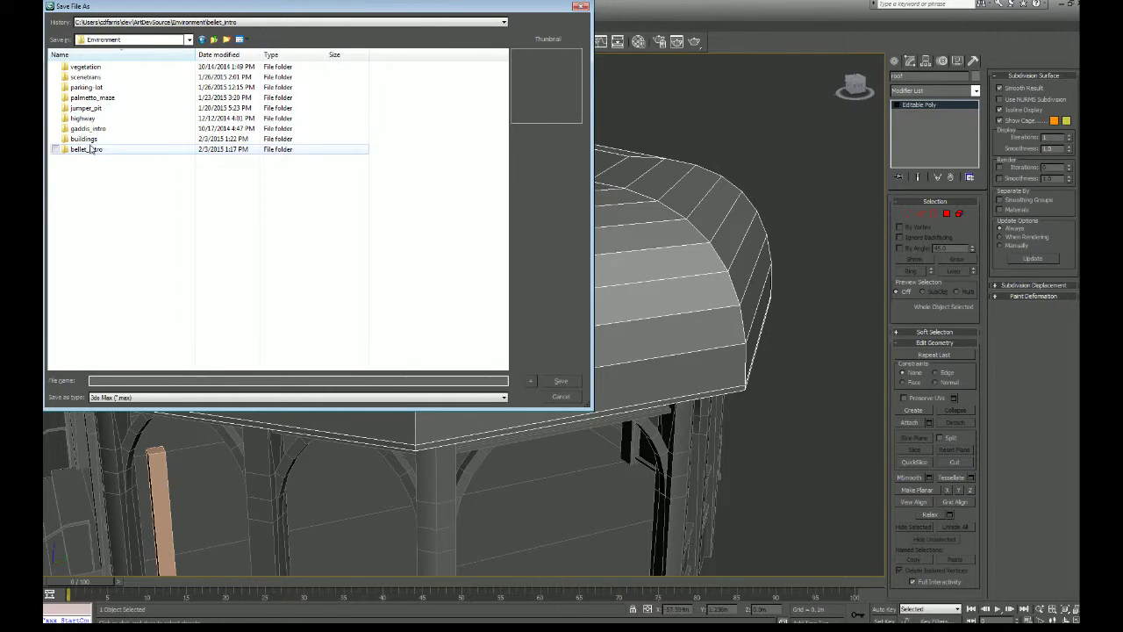
pyautogui.doubleClick(86, 149)
pyautogui.doubleClick(78, 66)
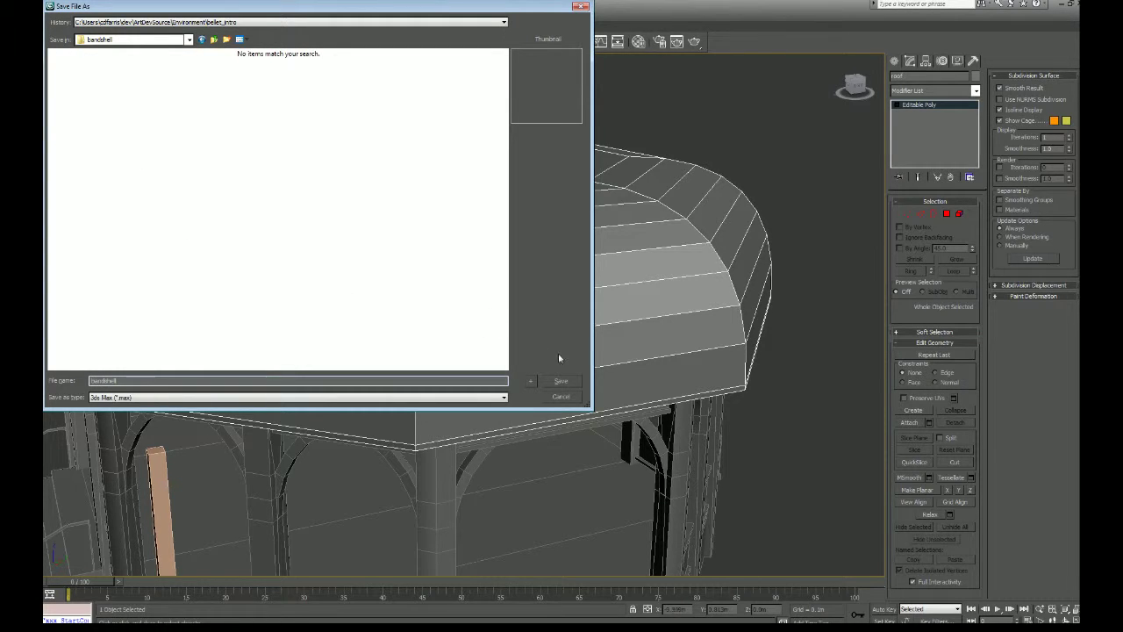
pyautogui.click(568, 383)
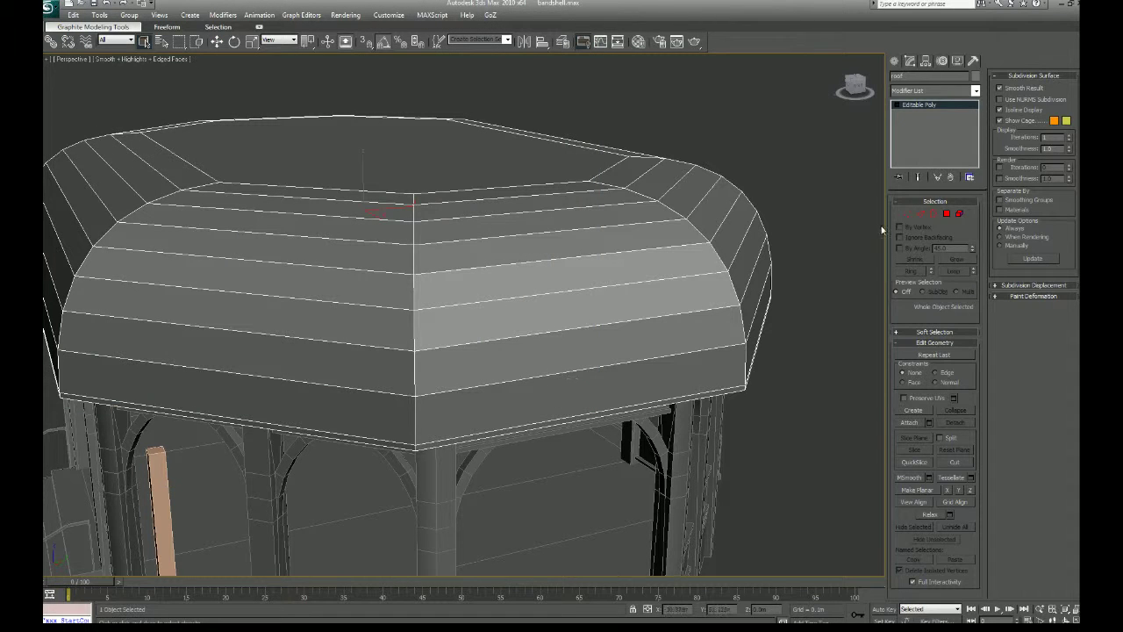
# Step: Chamfer the roof's selected corner edges into several segments so the corners become rounded
pyautogui.click(921, 214)
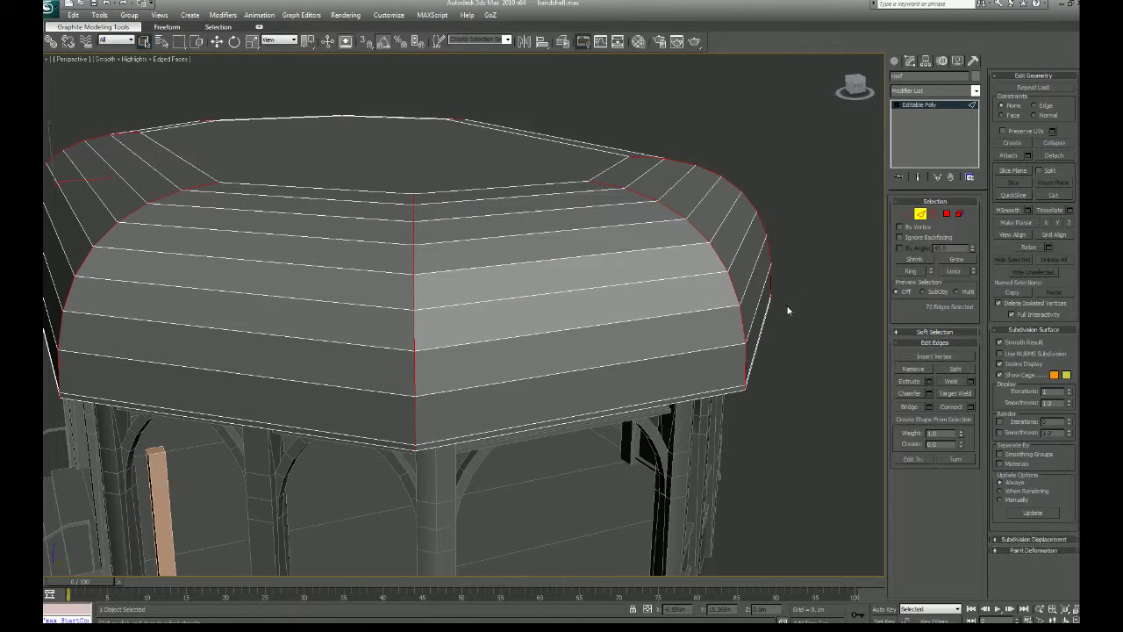
pyautogui.click(928, 393)
pyautogui.click(716, 186)
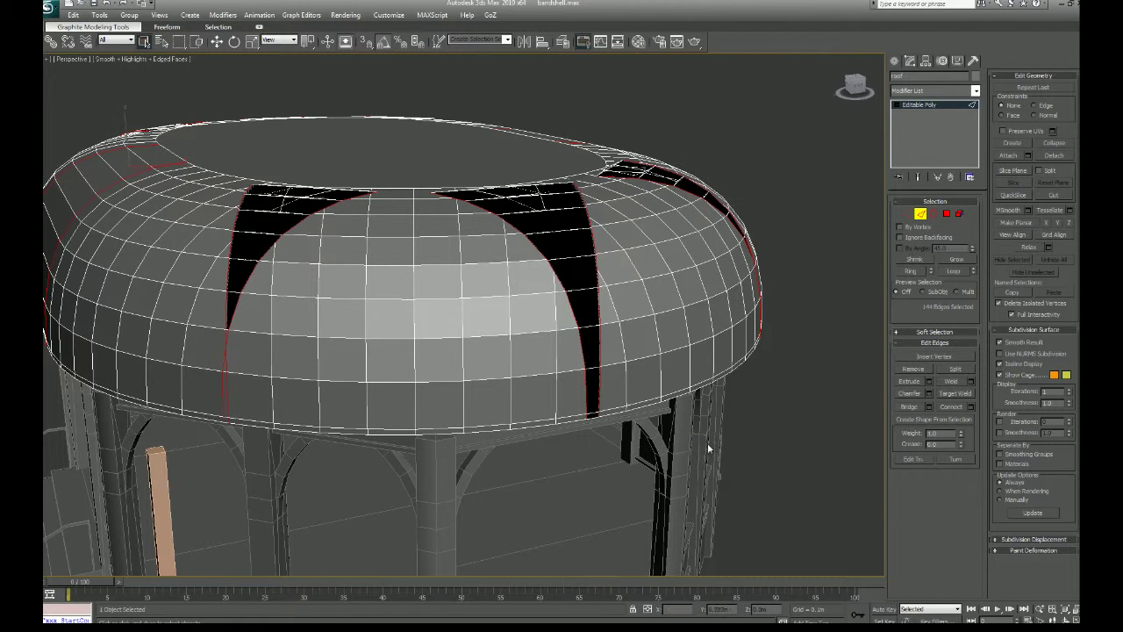
# Step: Try to close the roof's front corner gap by collapsing the edge rings that run across it, one after the other
pyautogui.click(709, 450)
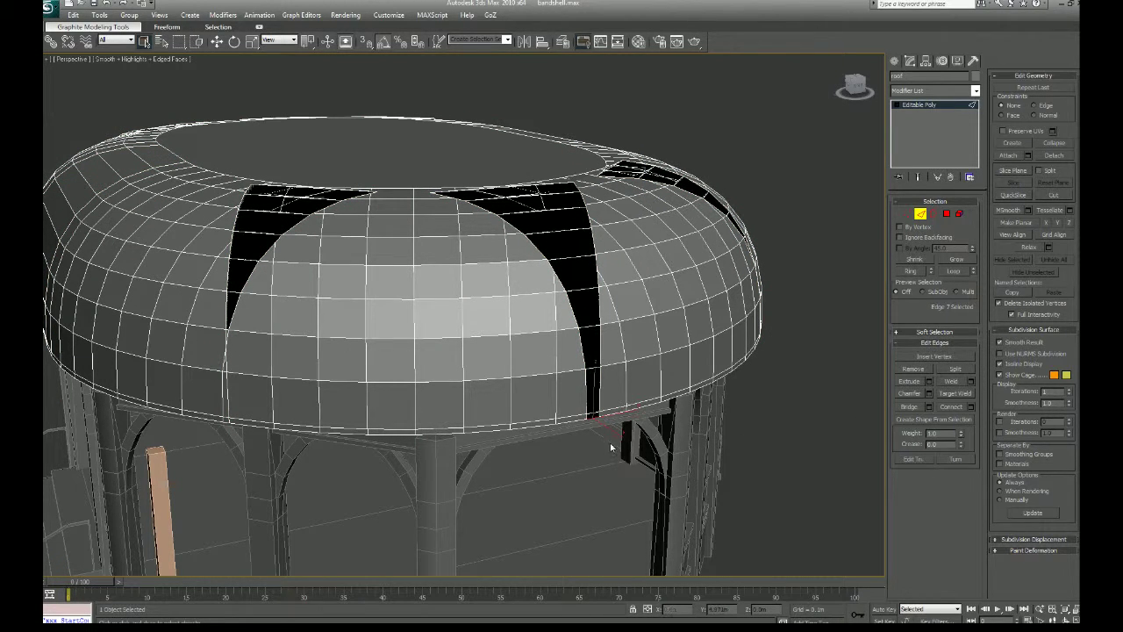
pyautogui.hotkey('alt', 'r')
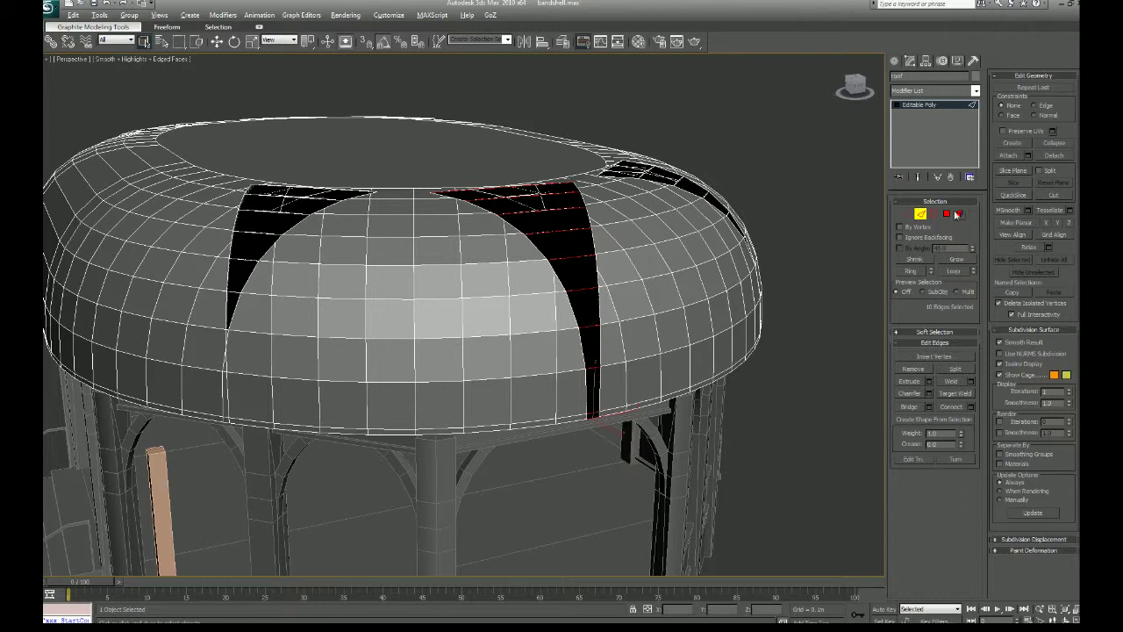
pyautogui.click(1056, 142)
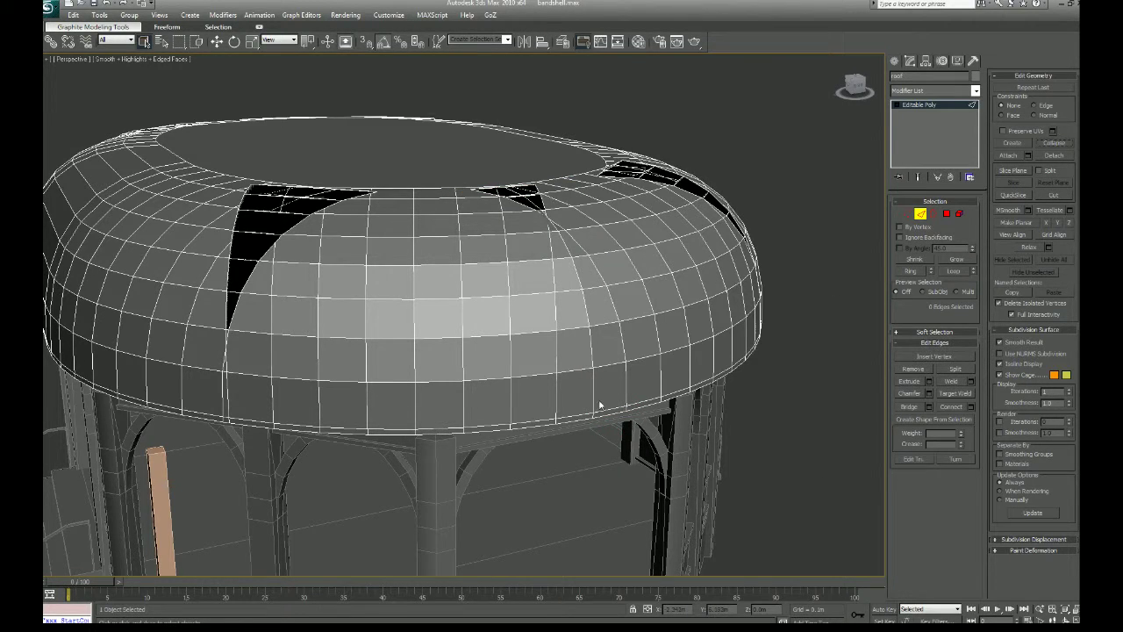
pyautogui.keyDown('alt'); pyautogui.moveTo(601, 404); pyautogui.dragTo(501, 418, button='middle'); pyautogui.keyUp('alt')
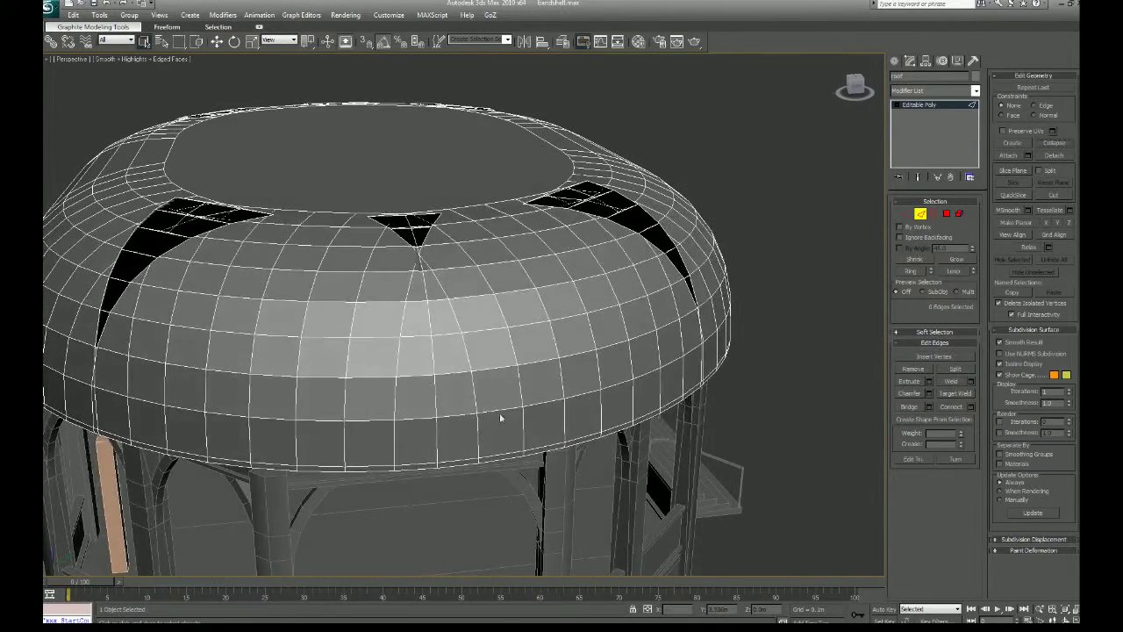
pyautogui.click(465, 461)
pyautogui.keyDown('ctrl'); pyautogui.click(422, 463); pyautogui.keyUp('ctrl')
pyautogui.hotkey('alt', 'r')
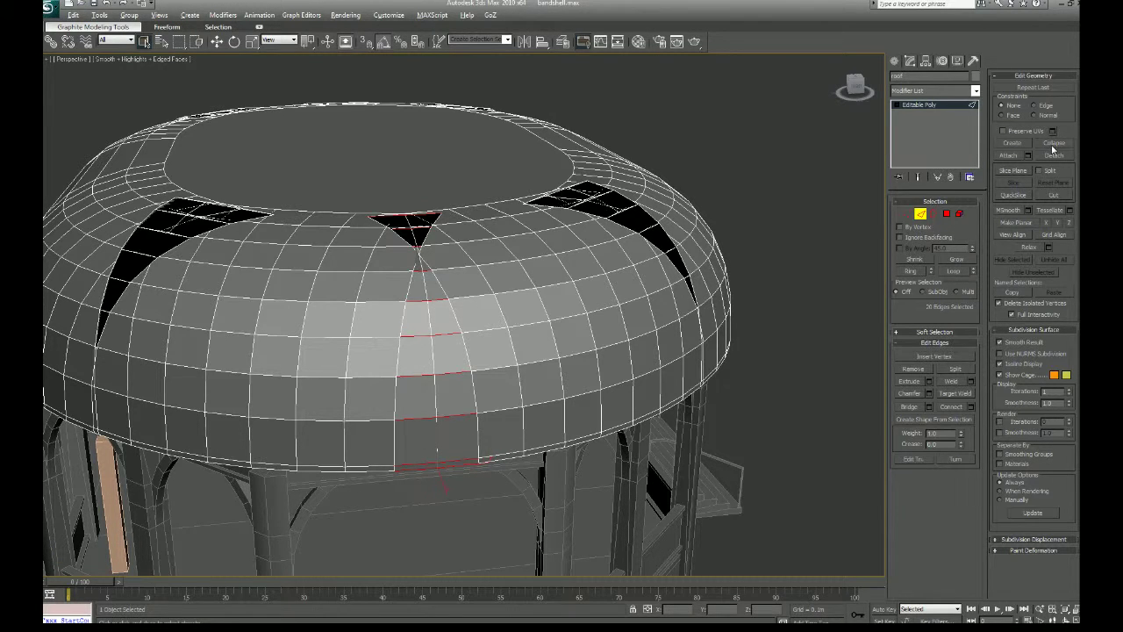
pyautogui.click(1053, 144)
# Step: Inspect the collapsed roof corner up close and undo both edge ring collapses
pyautogui.keyDown('alt'); pyautogui.moveTo(630, 268); pyautogui.dragTo(550, 267, button='middle'); pyautogui.keyUp('alt')
pyautogui.scroll(6, 552, 293)
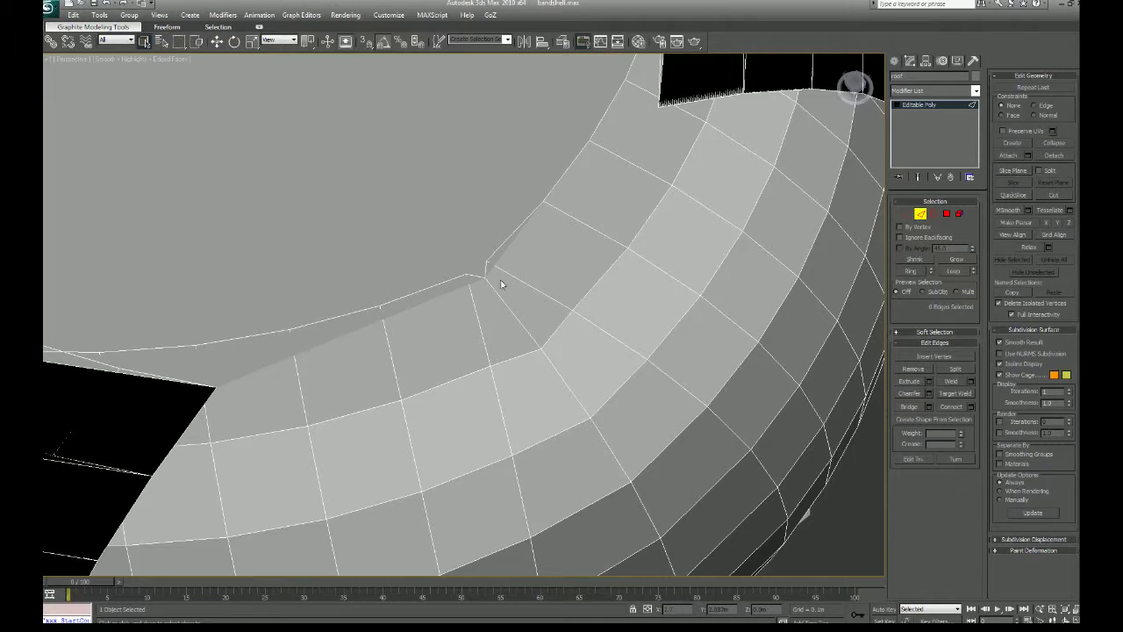
pyautogui.scroll(-5, 500, 264)
pyautogui.scroll(5, 506, 268)
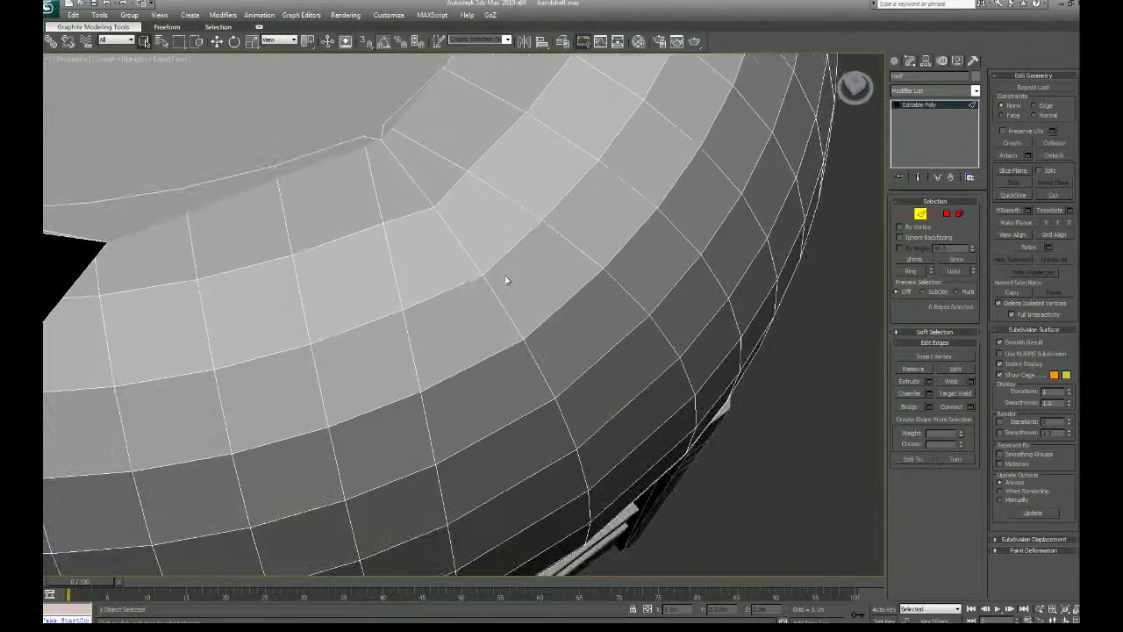
pyautogui.press('1')
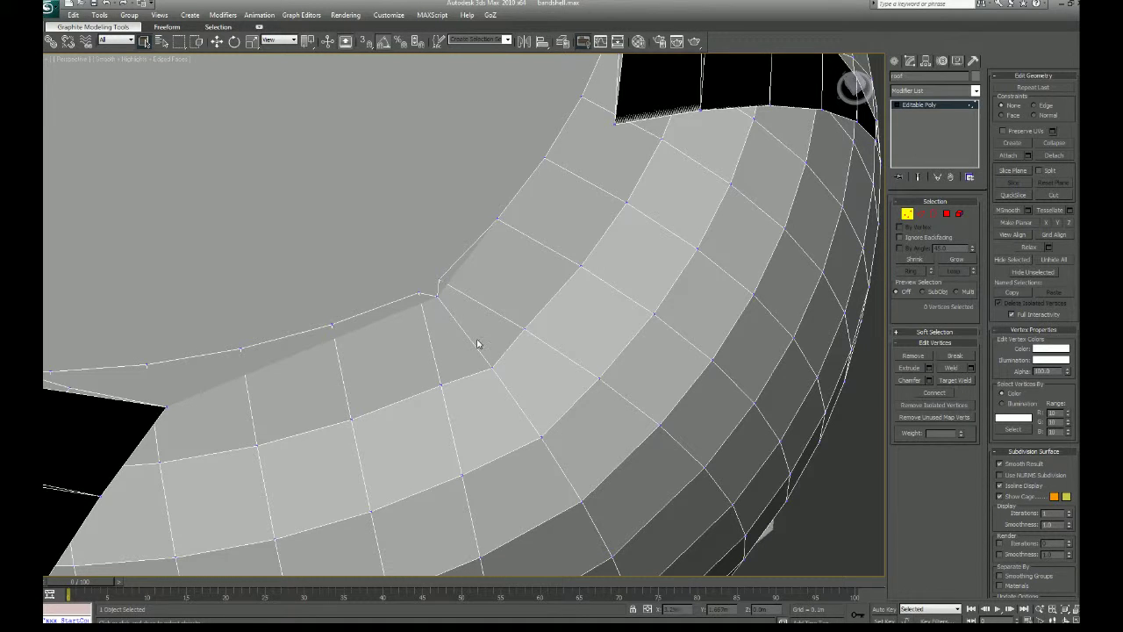
pyautogui.hotkey('ctrl', 'z')
pyautogui.hotkey('ctrl', 'z')
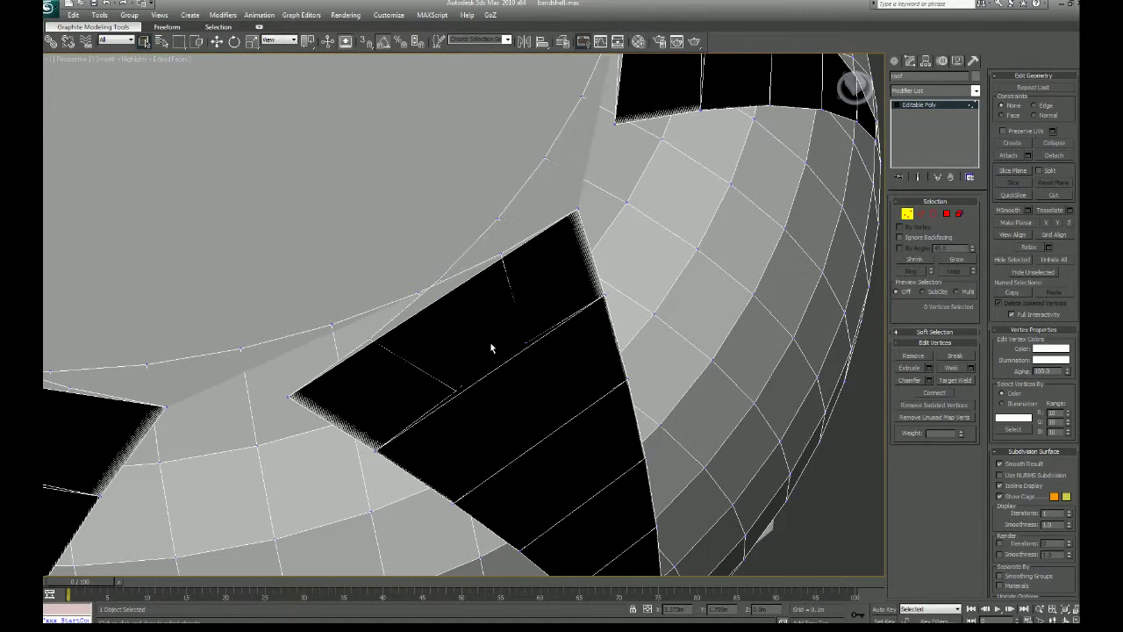
# Step: Try removing the two vertical edge loops that border the front corner gap of the roof
pyautogui.keyDown('alt'); pyautogui.moveTo(491, 347); pyautogui.dragTo(484, 279, button='middle'); pyautogui.keyUp('alt')
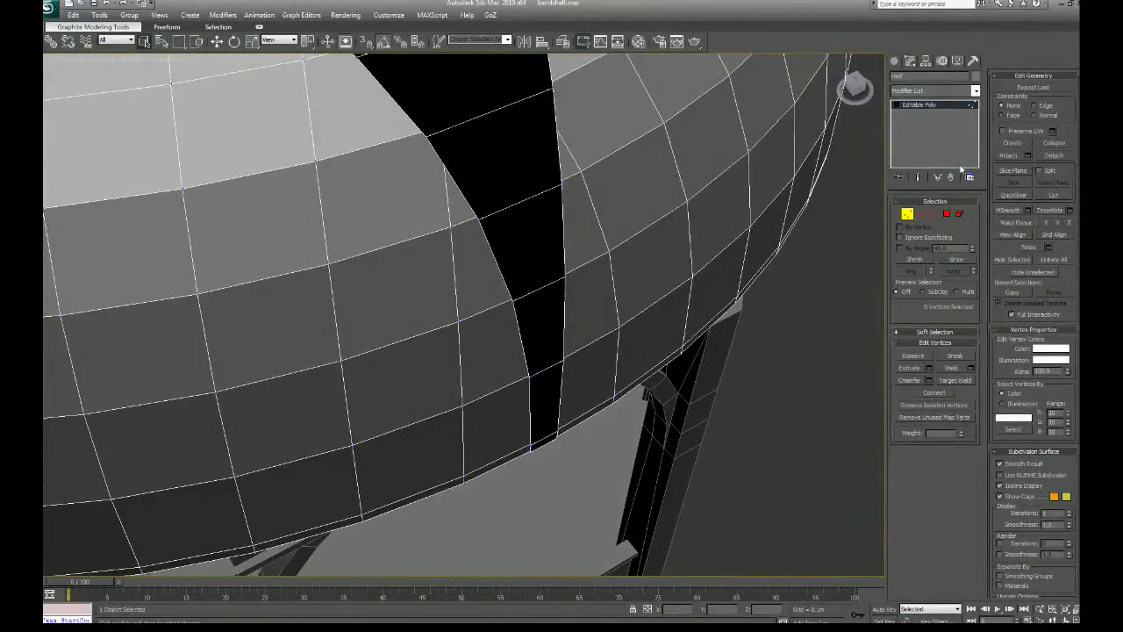
pyautogui.press('2')
pyautogui.click(530, 395)
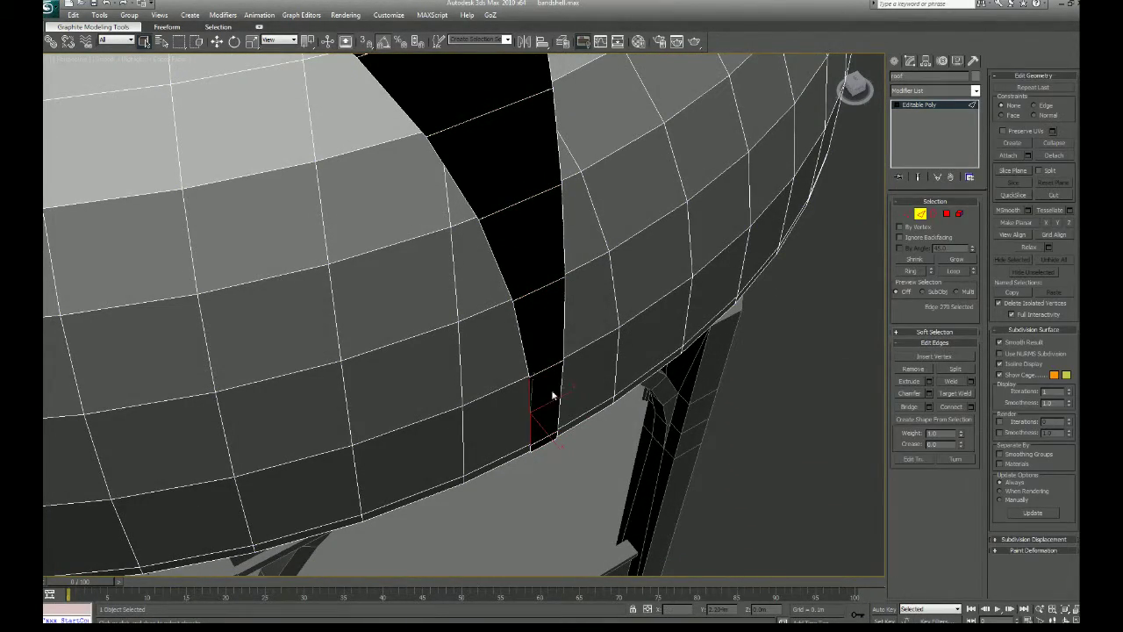
pyautogui.keyDown('ctrl'); pyautogui.click(563, 385); pyautogui.keyUp('ctrl')
pyautogui.hotkey('alt', 'l')
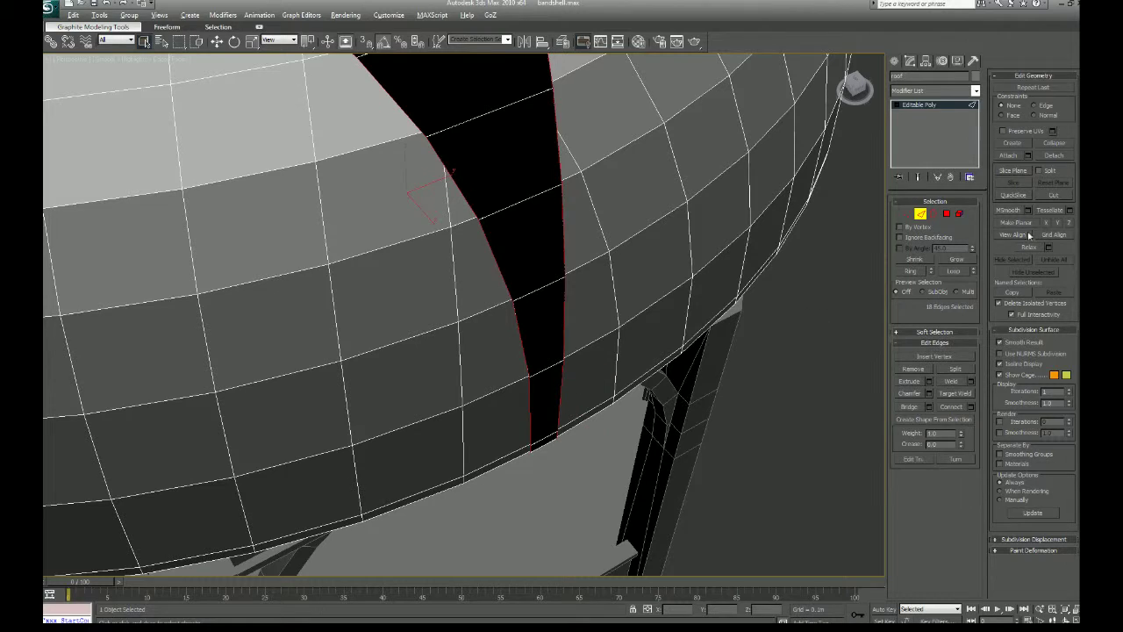
pyautogui.click(912, 369)
# Step: Check the corner from farther away and undo the edge loop removal
pyautogui.keyDown('alt'); pyautogui.moveTo(624, 312); pyautogui.dragTo(643, 356, button='middle'); pyautogui.keyUp('alt')
pyautogui.scroll(-5, 642, 384)
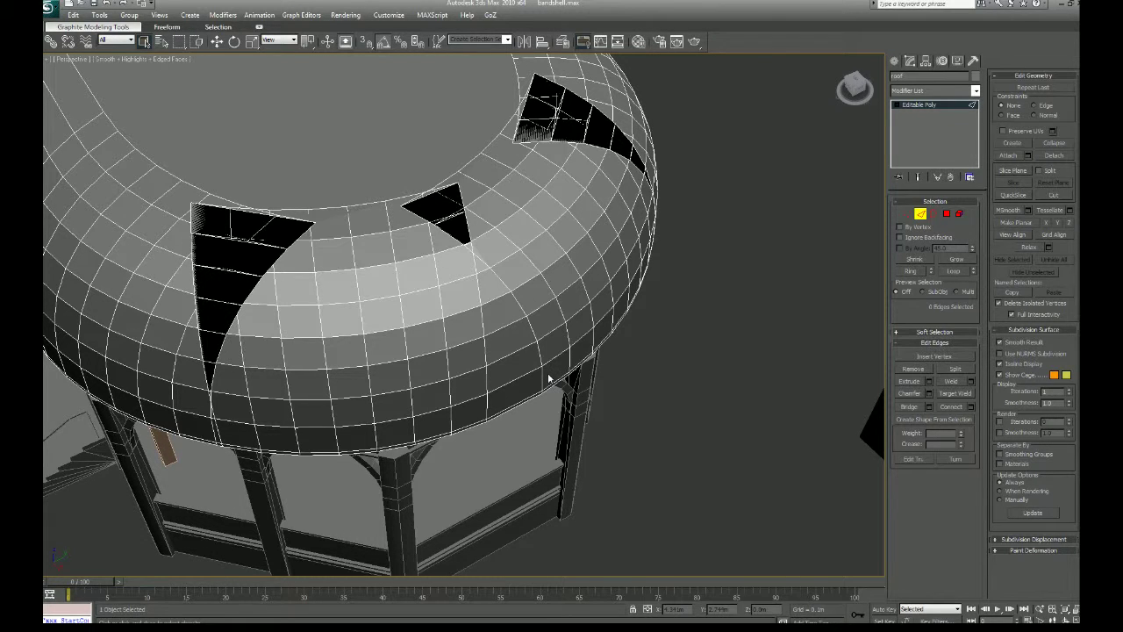
pyautogui.click(542, 374)
pyautogui.click(105, 4)
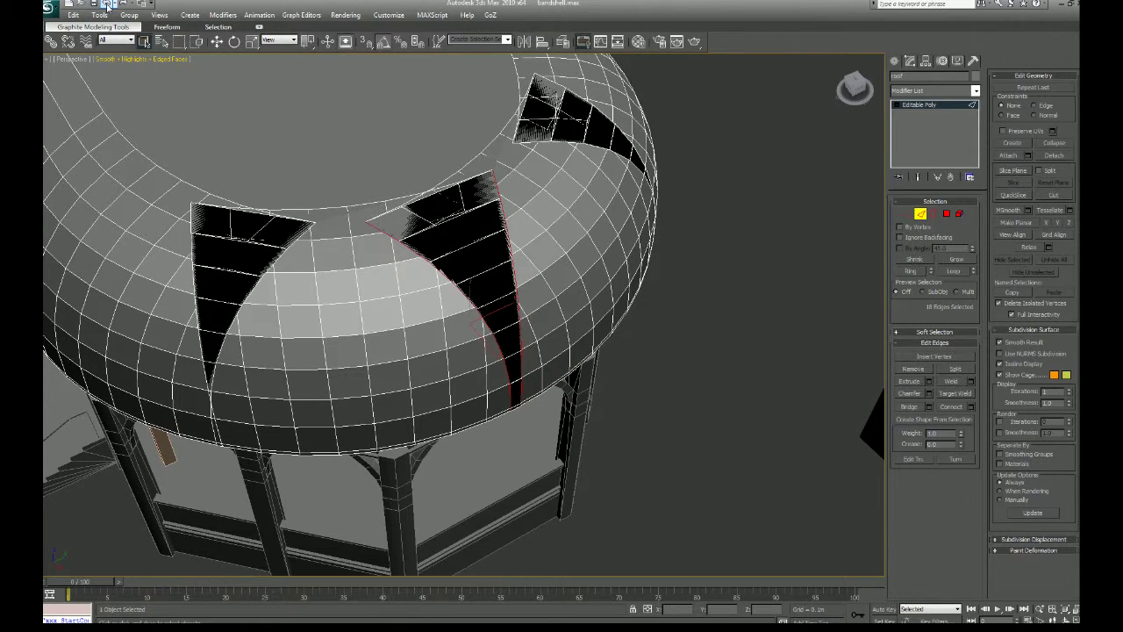
# Step: Try collapsing the edge rings across the front corner gap and the remaining strip beside it once more
pyautogui.click(632, 391)
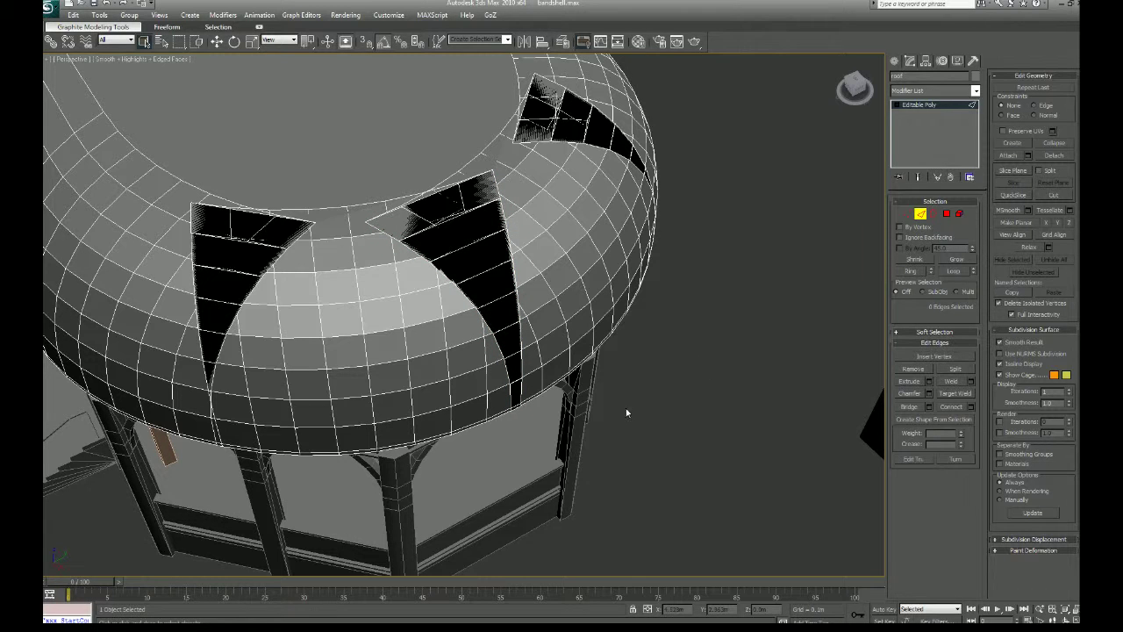
pyautogui.click(521, 403)
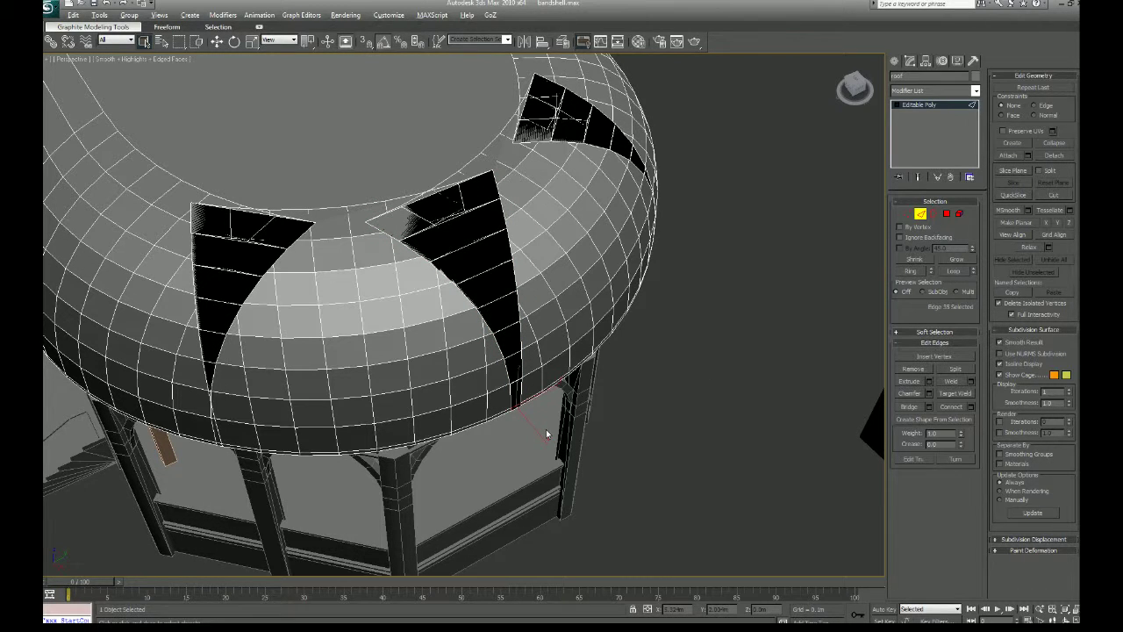
pyautogui.hotkey('alt', 'r')
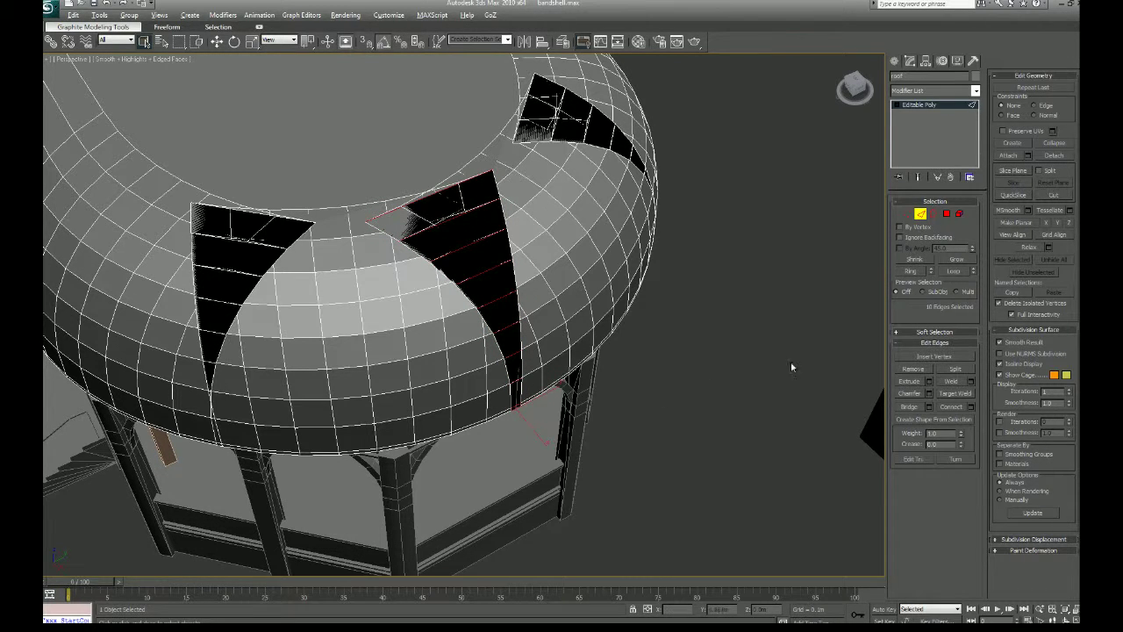
pyautogui.click(1057, 144)
pyautogui.click(523, 402)
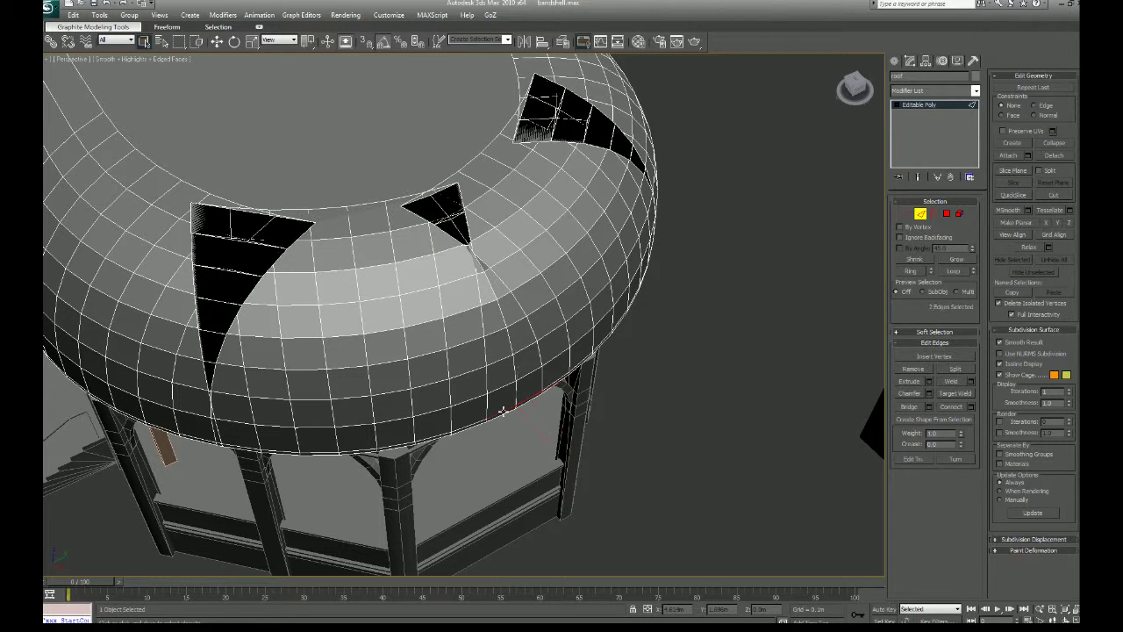
pyautogui.hotkey('alt', 'r')
pyautogui.click(1056, 145)
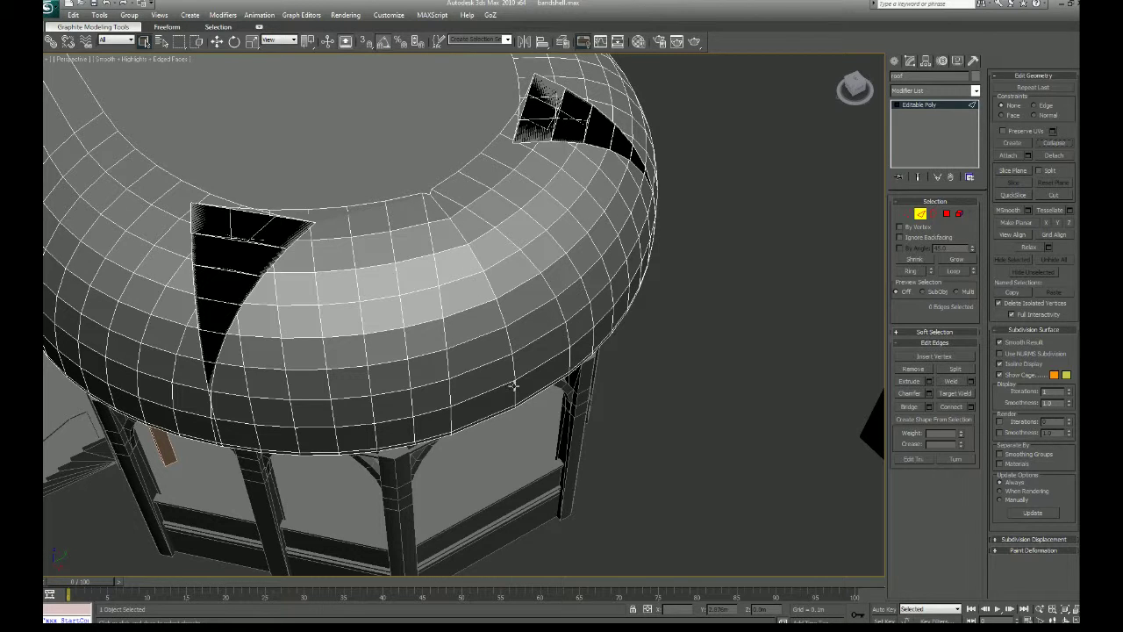
# Step: Undo the repeated edge ring collapses at the roof's front corner
pyautogui.hotkey('ctrl', 'z')
pyautogui.hotkey('ctrl', 'z')
pyautogui.hotkey('ctrl', 'z')
pyautogui.hotkey('ctrl', 'z')
pyautogui.hotkey('ctrl', 'z')
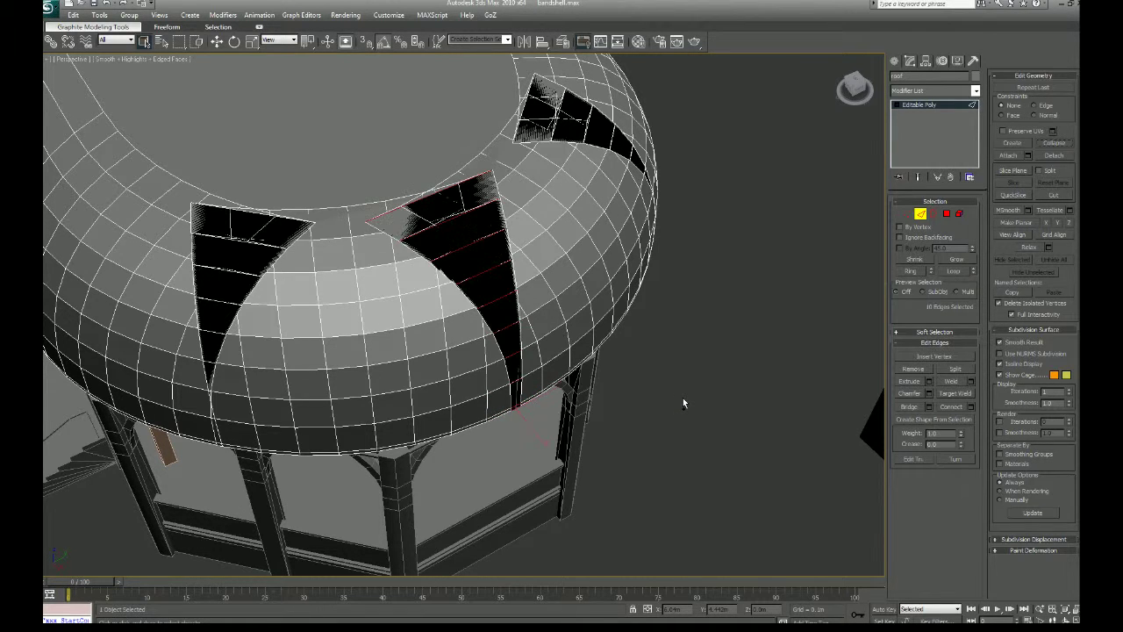
# Step: Remove the edge loops along both sides of the front corner gap
pyautogui.click(692, 397)
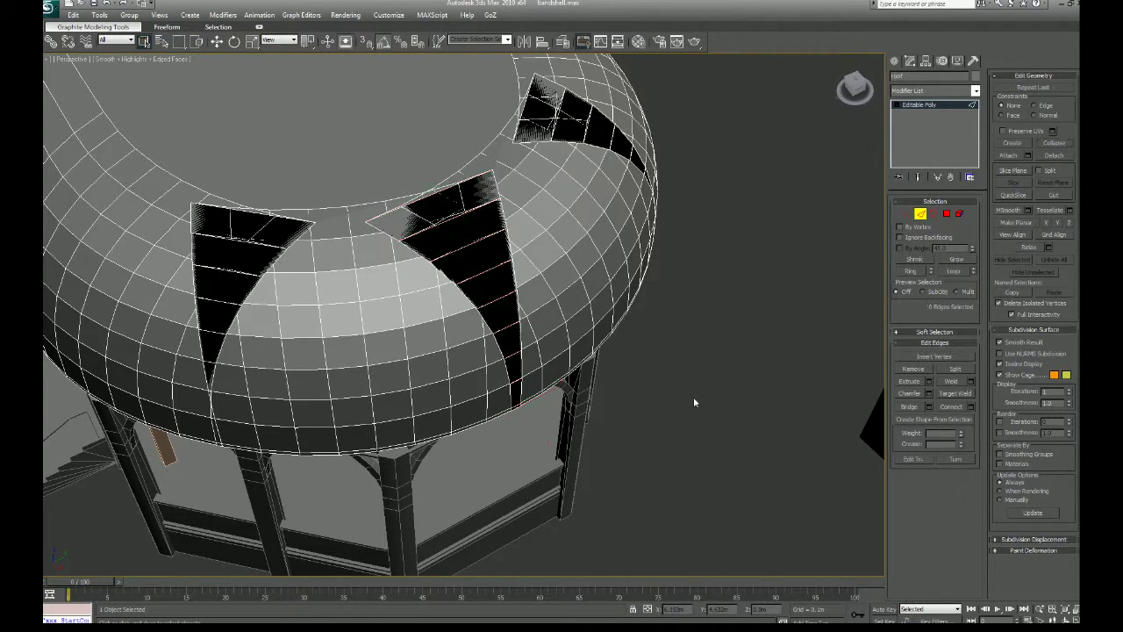
pyautogui.click(522, 387)
pyautogui.doubleClick(518, 395)
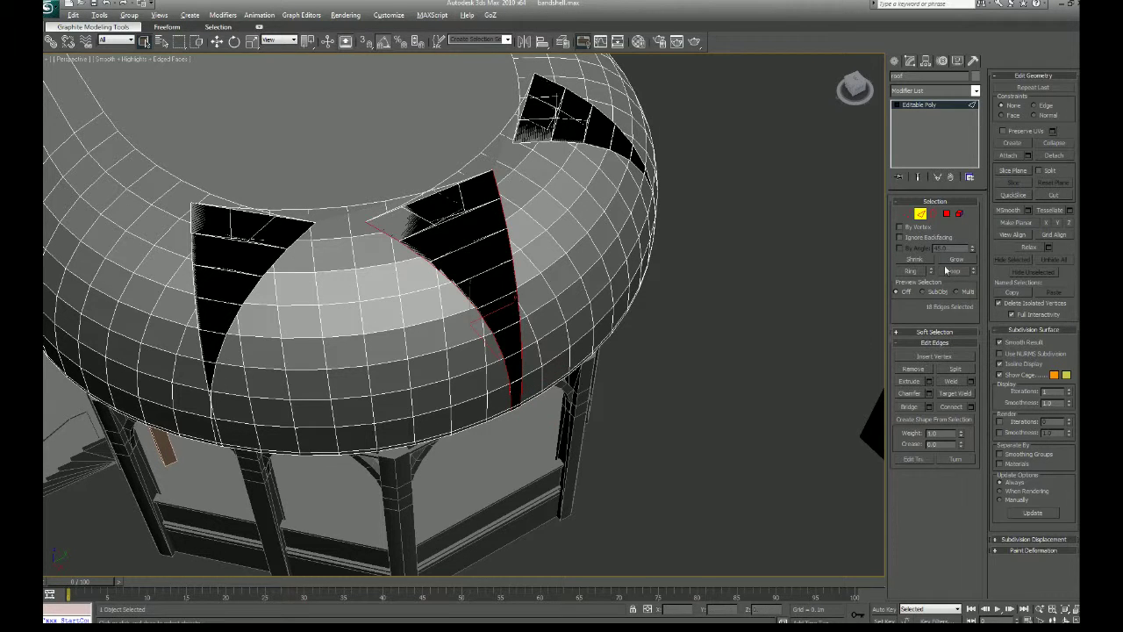
pyautogui.click(915, 373)
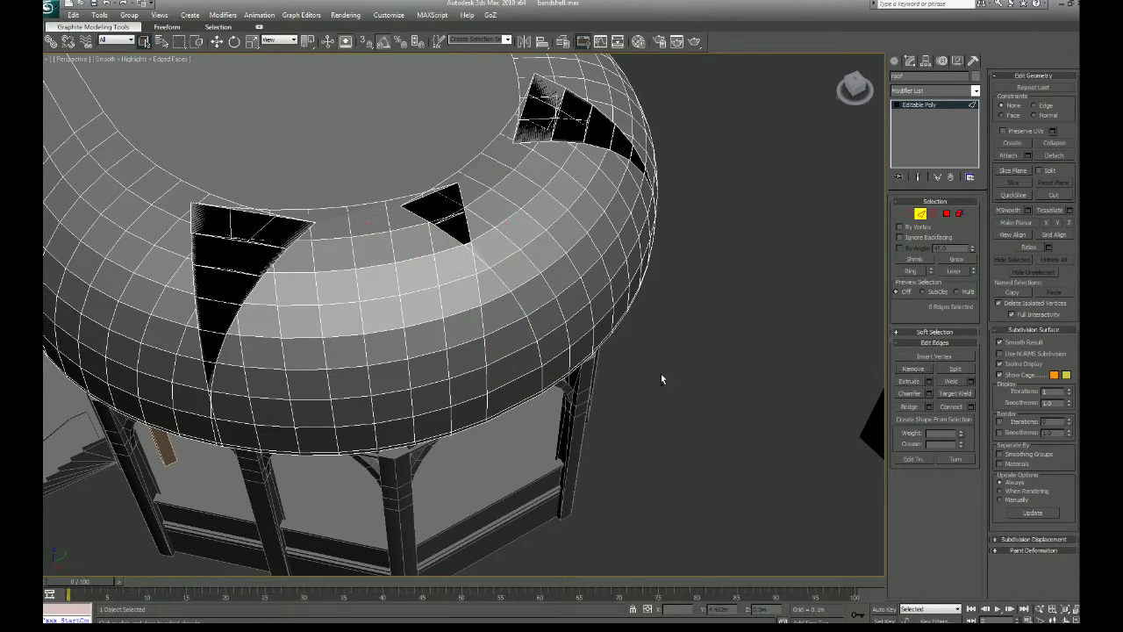
# Step: Remove the next pair of edge loops bordering the small gap left at the roof's middle end corner
pyautogui.keyDown('ctrl'); pyautogui.click(487, 403); pyautogui.keyUp('ctrl')
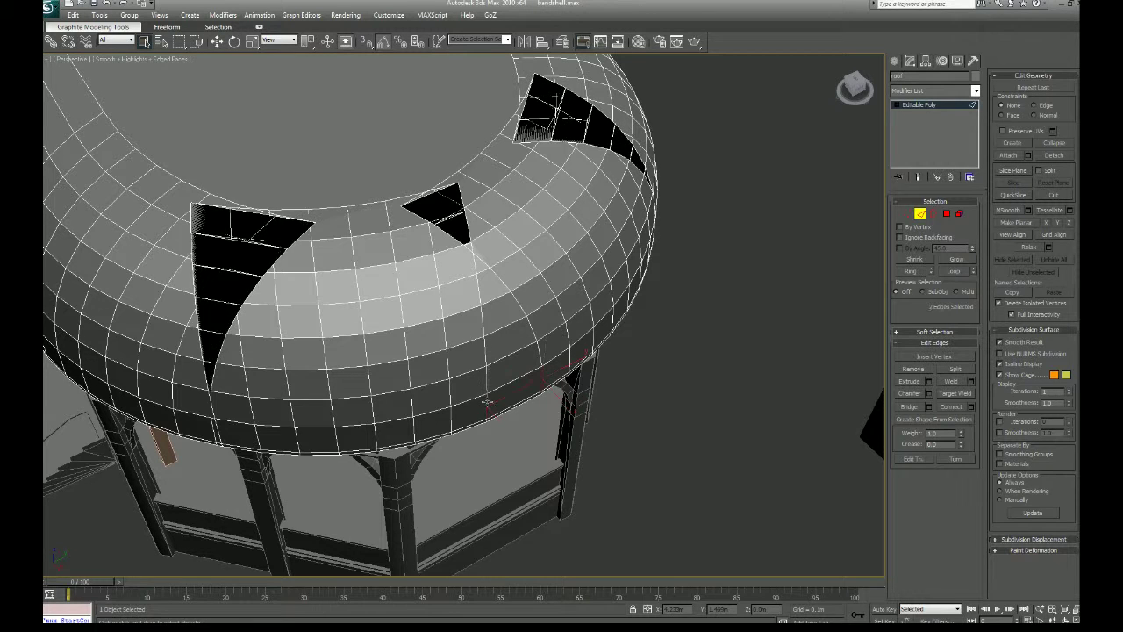
pyautogui.hotkey('alt', 'l')
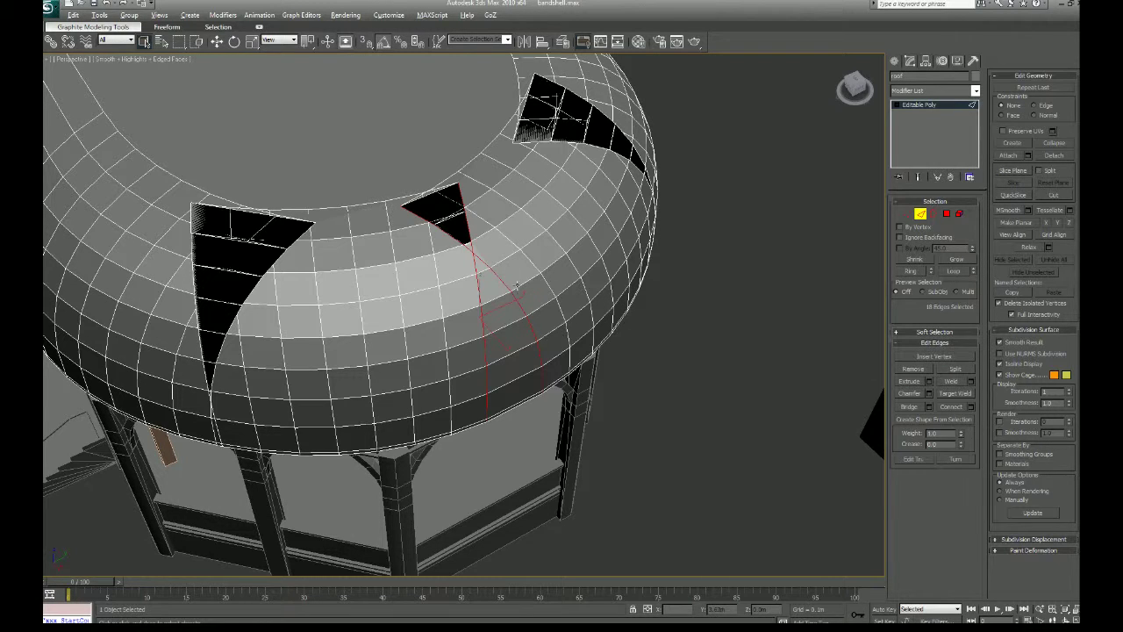
pyautogui.click(914, 369)
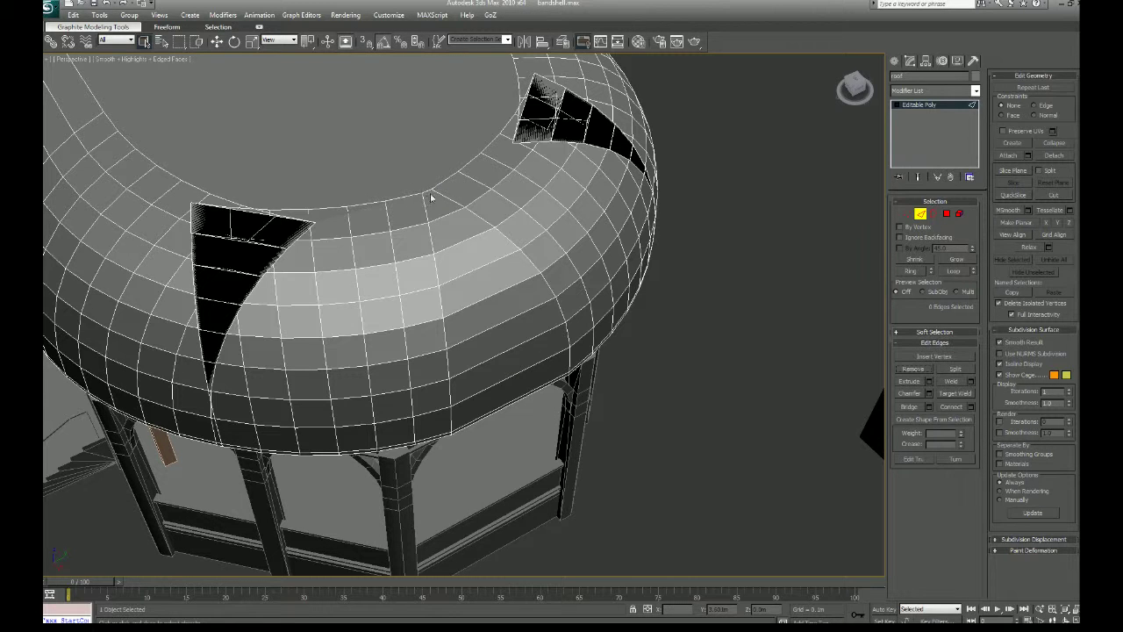
# Step: Remove the edge loops along both sides of the triangular gap at the roof corner nearest the stairs
pyautogui.press('F4')
pyautogui.scroll(-4, 617, 362)
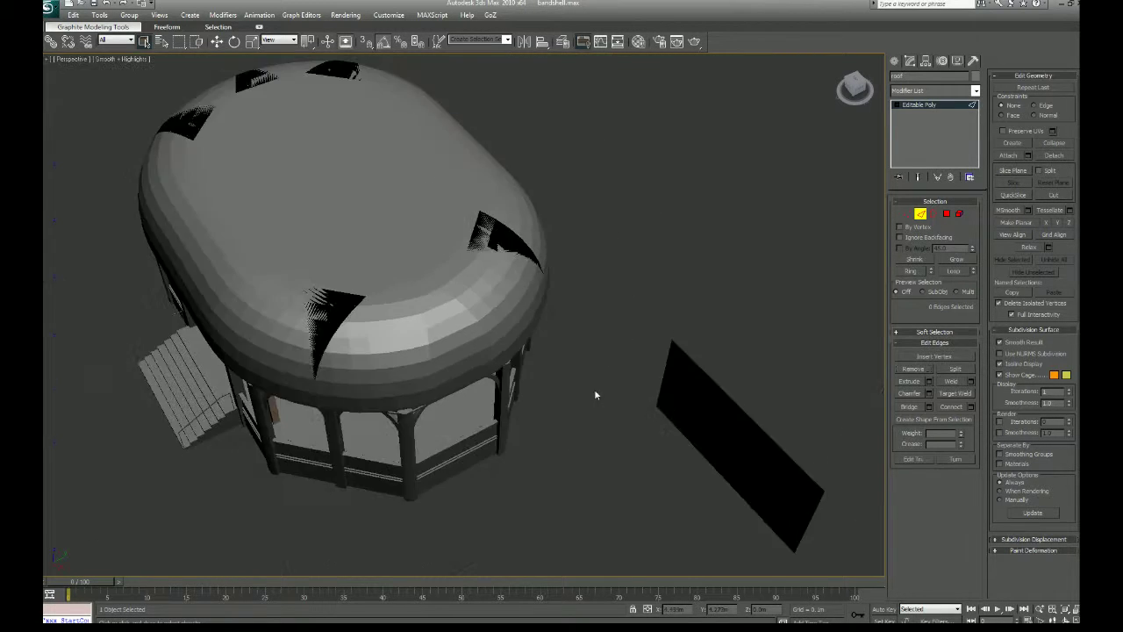
pyautogui.keyDown('alt'); pyautogui.moveTo(597, 394); pyautogui.dragTo(624, 359, button='middle'); pyautogui.keyUp('alt')
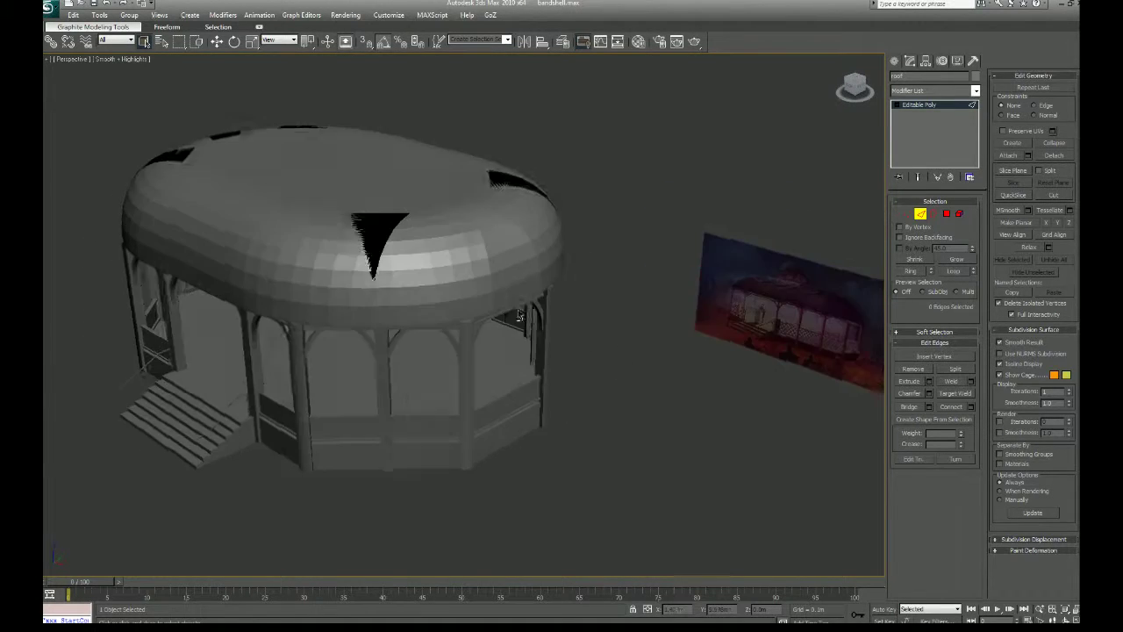
pyautogui.press('F4')
pyautogui.scroll(6, 510, 336)
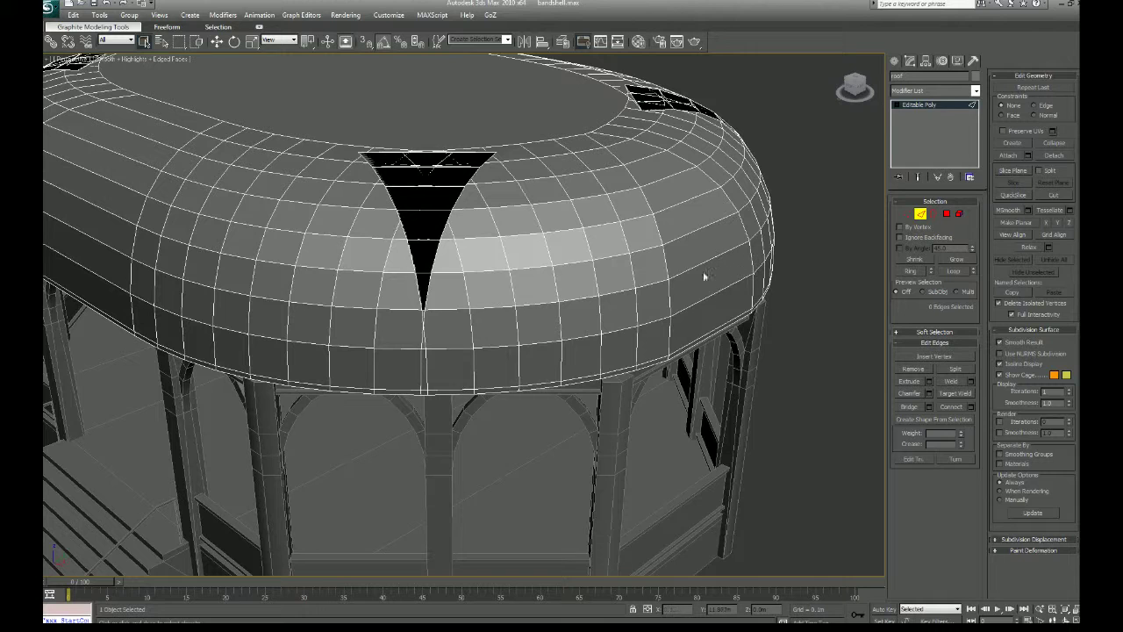
pyautogui.click(425, 371)
pyautogui.doubleClick(422, 371)
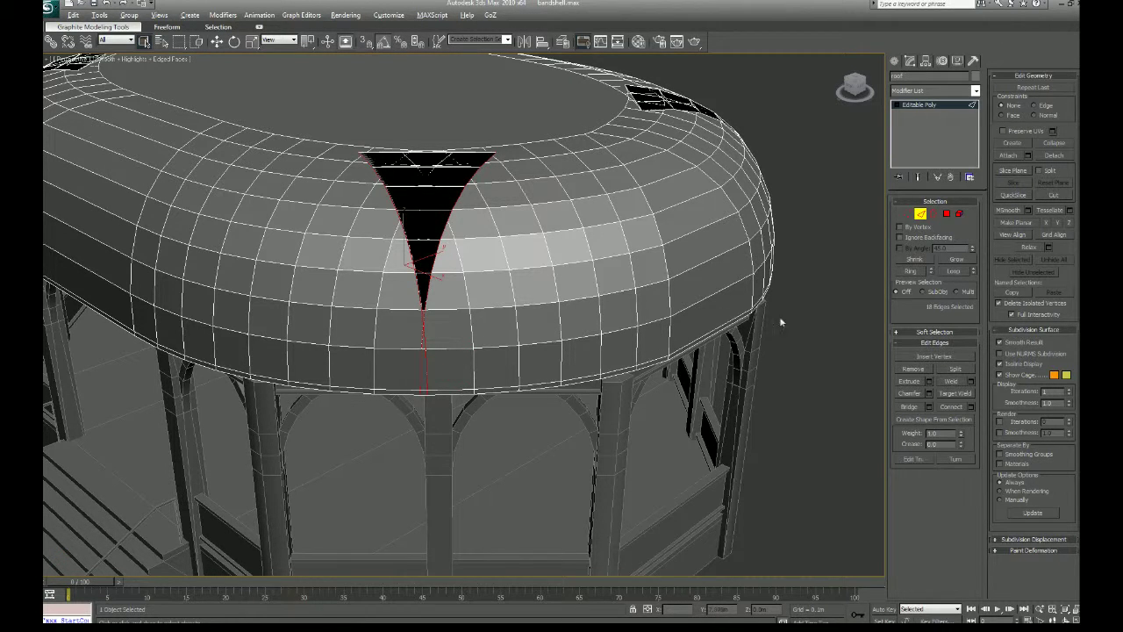
pyautogui.click(913, 370)
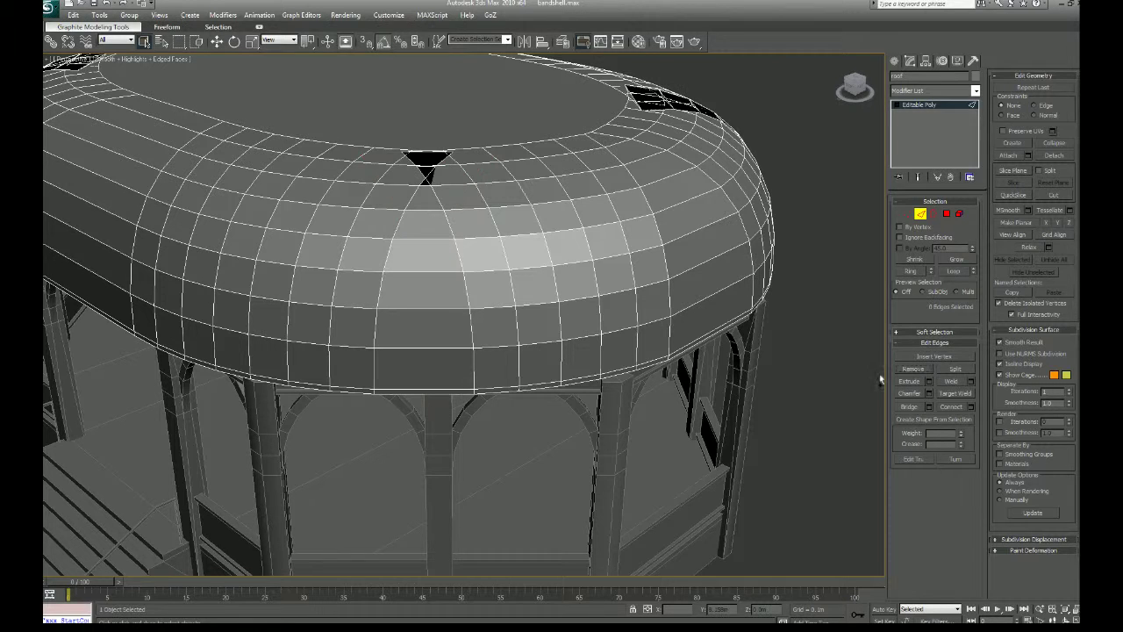
# Step: Remove the two outer edge loops that meet at the small gap remaining on the stair-side corner
pyautogui.click(472, 365)
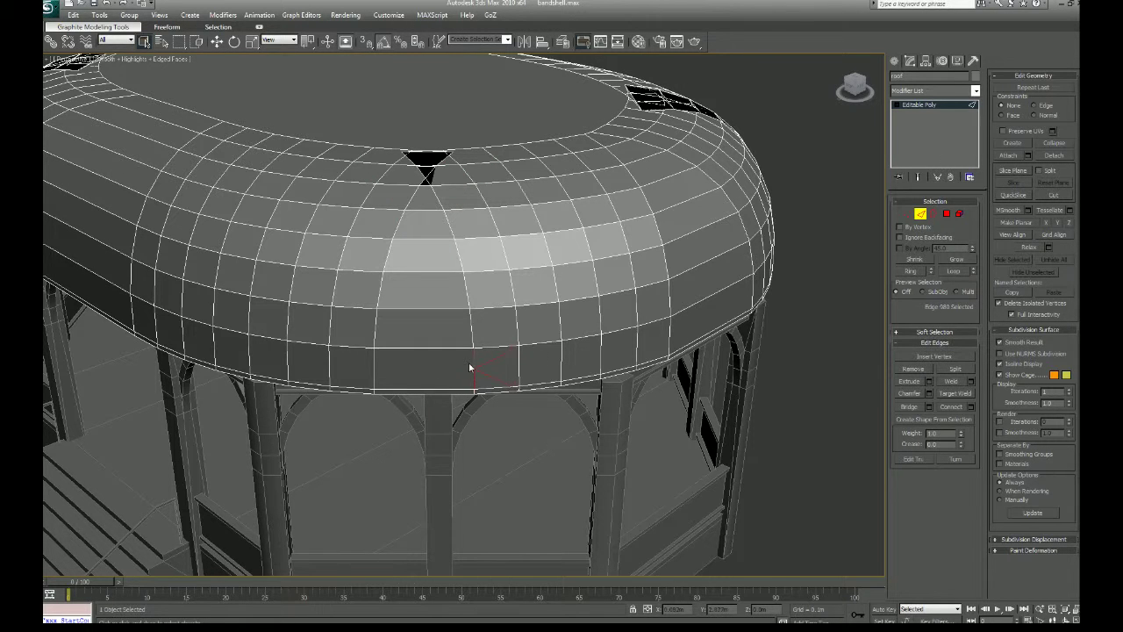
pyautogui.doubleClick(373, 367)
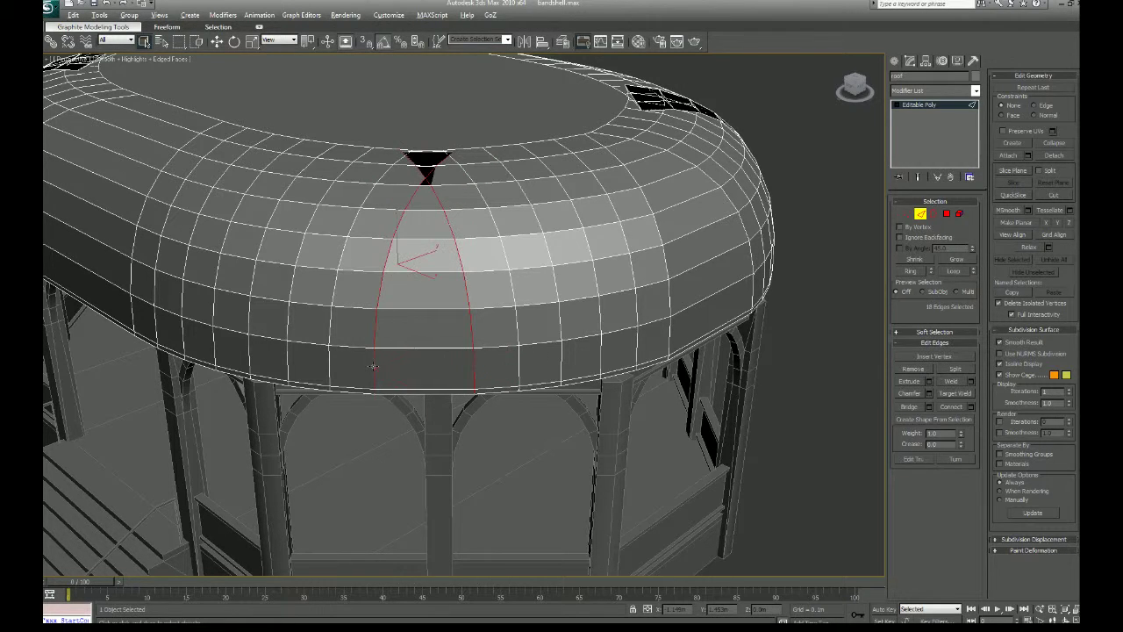
pyautogui.click(914, 369)
# Step: Remove the edge loops along both sides of the last triangular gap on this rounded end of the roof
pyautogui.scroll(-5, 497, 290)
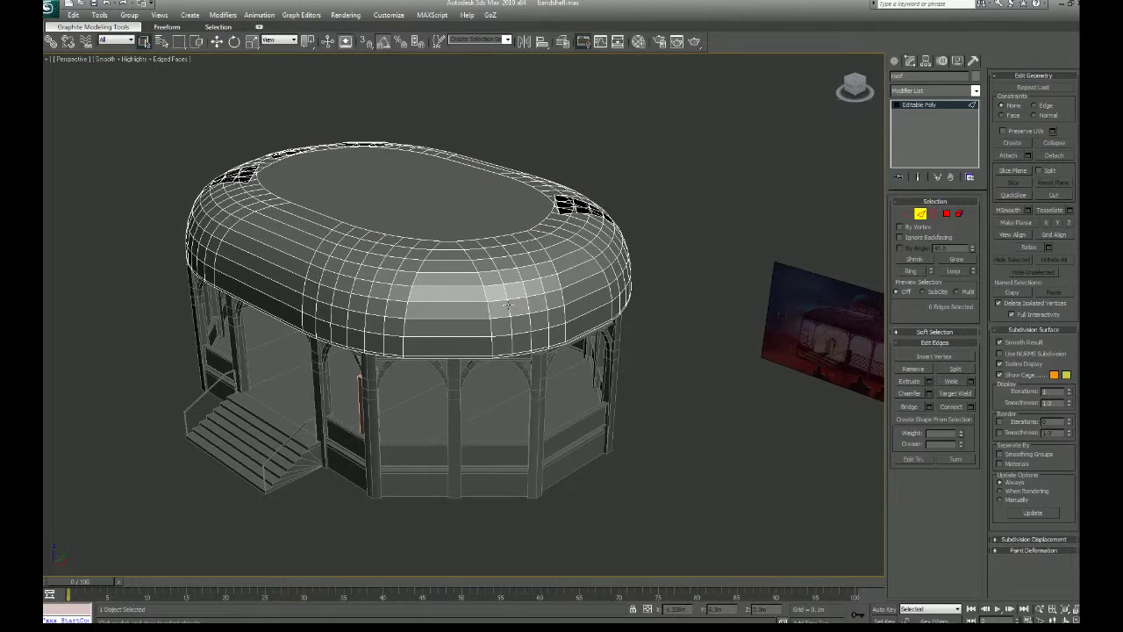
pyautogui.press('F4')
pyautogui.moveTo(524, 311)
pyautogui.keyDown('alt'); pyautogui.mouseDown(button='middle')
pyautogui.moveTo(482, 317)
pyautogui.moveTo(634, 308)
pyautogui.moveTo(536, 316)
pyautogui.mouseUp(button='middle'); pyautogui.keyUp('alt')
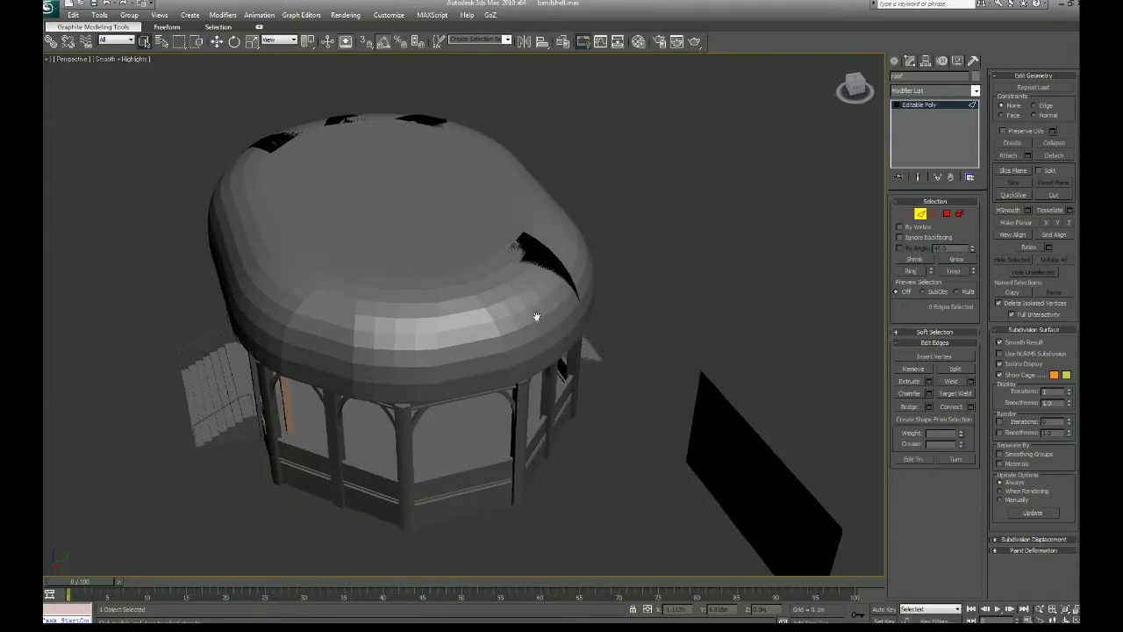
pyautogui.scroll(5, 536, 317)
pyautogui.press('F4')
pyautogui.keyDown('alt'); pyautogui.moveTo(643, 287); pyautogui.dragTo(595, 286, button='middle'); pyautogui.keyUp('alt')
pyautogui.click(423, 428)
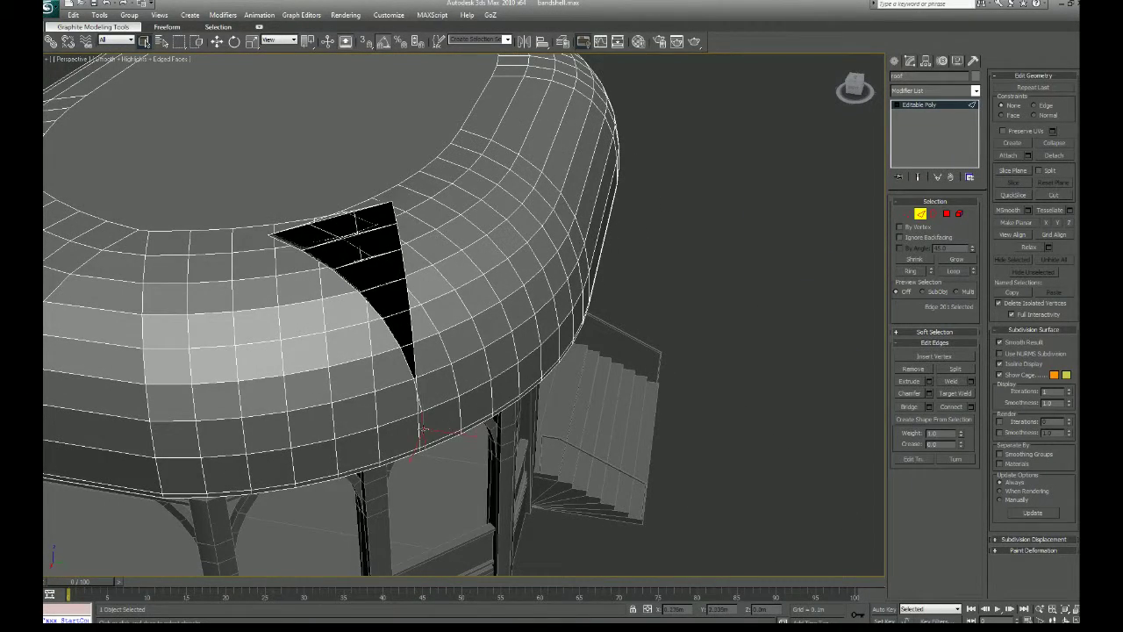
pyautogui.doubleClick(418, 428)
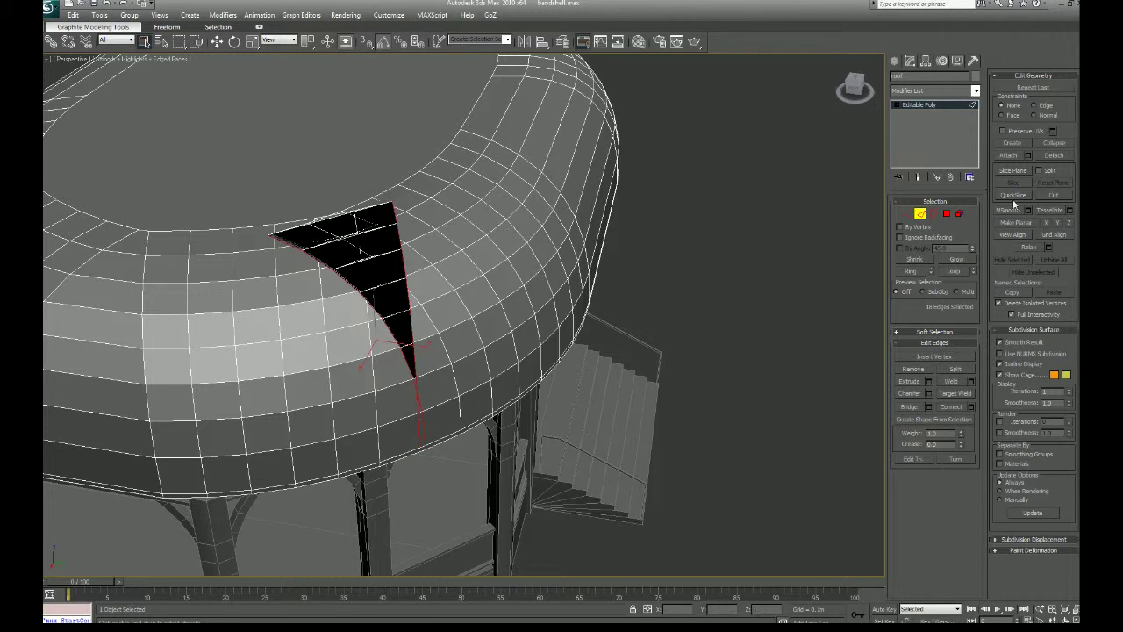
pyautogui.click(916, 368)
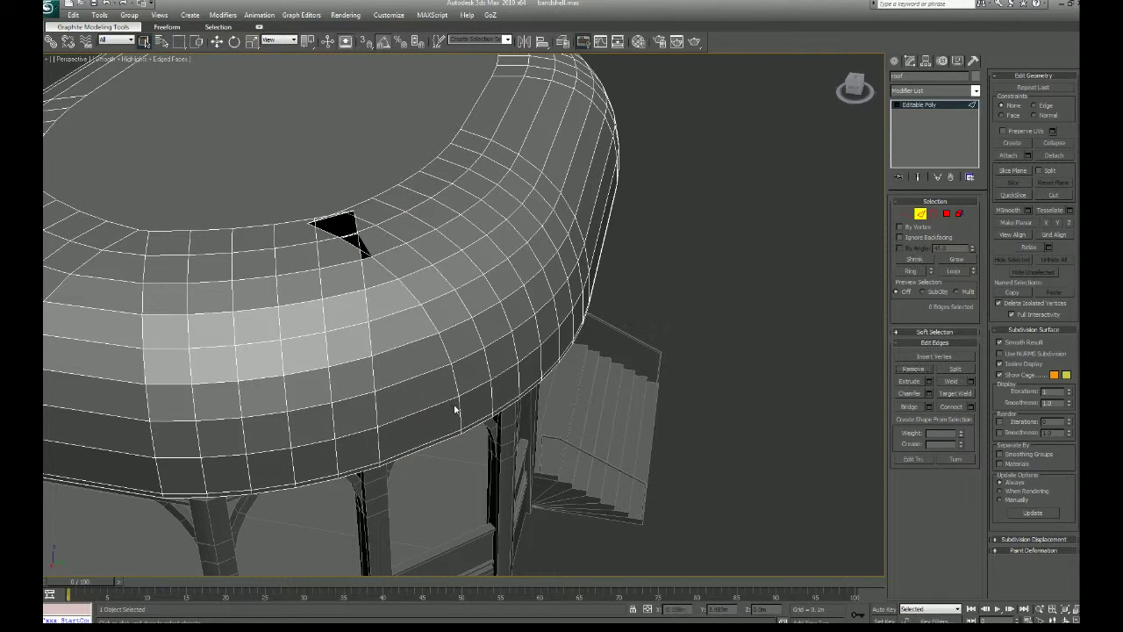
# Step: Remove the neighbouring edge loop pair around the small leftover gap at this last corner to close it
pyautogui.click(456, 411)
pyautogui.keyDown('ctrl'); pyautogui.click(378, 438); pyautogui.keyUp('ctrl')
pyautogui.hotkey('alt', 'l')
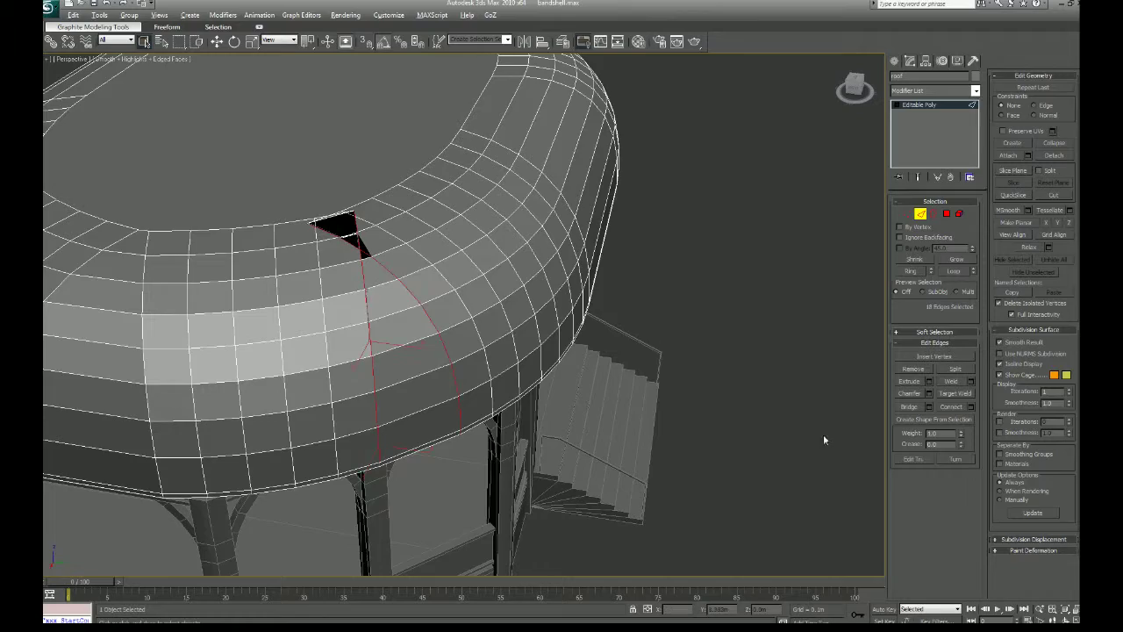
pyautogui.click(919, 371)
# Step: Mirror the repaired roof end onto the opposite end with a Symmetry modifier on the X axis, and collapse the stack to Editable Poly
pyautogui.scroll(-4, 552, 429)
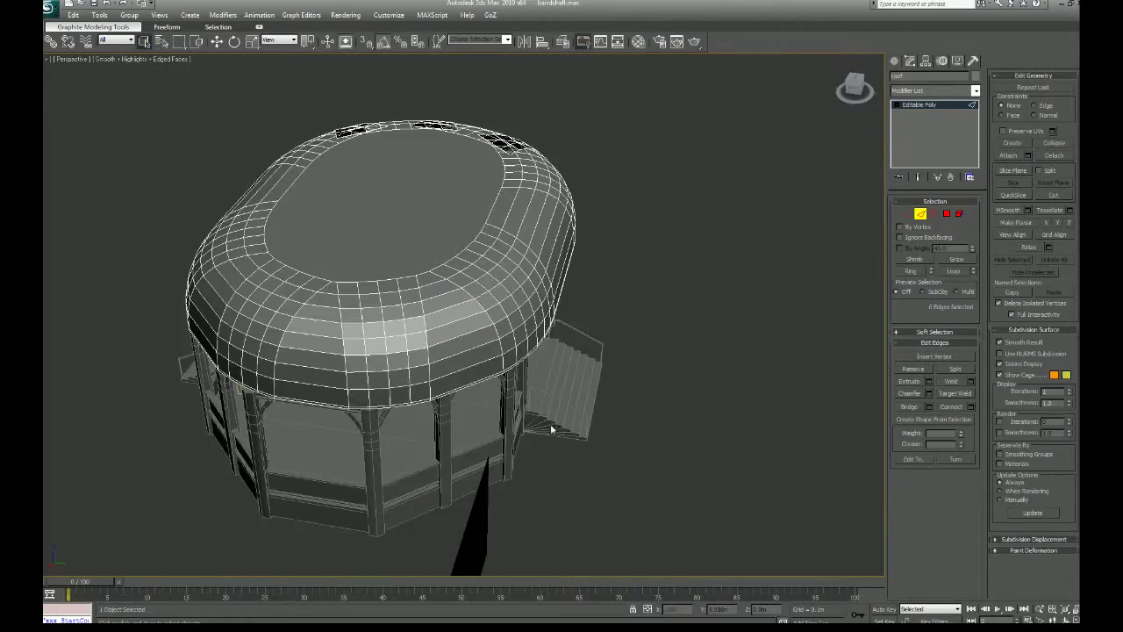
pyautogui.keyDown('alt'); pyautogui.moveTo(551, 428); pyautogui.dragTo(759, 432, button='middle'); pyautogui.keyUp('alt')
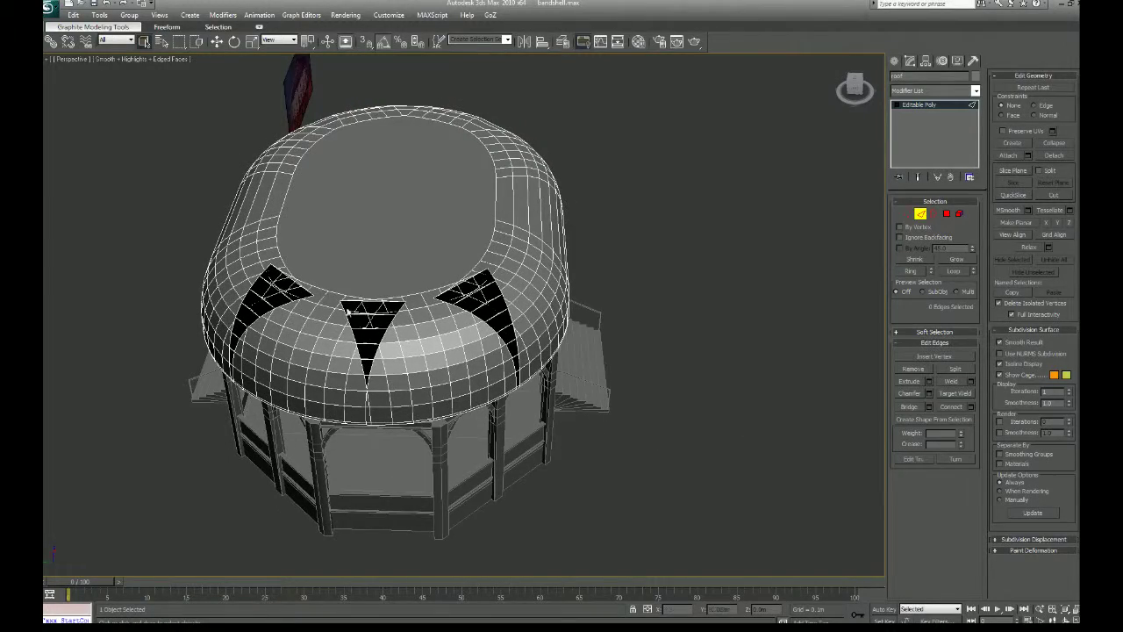
pyautogui.keyDown('alt'); pyautogui.moveTo(660, 381); pyautogui.dragTo(467, 409, button='middle'); pyautogui.keyUp('alt')
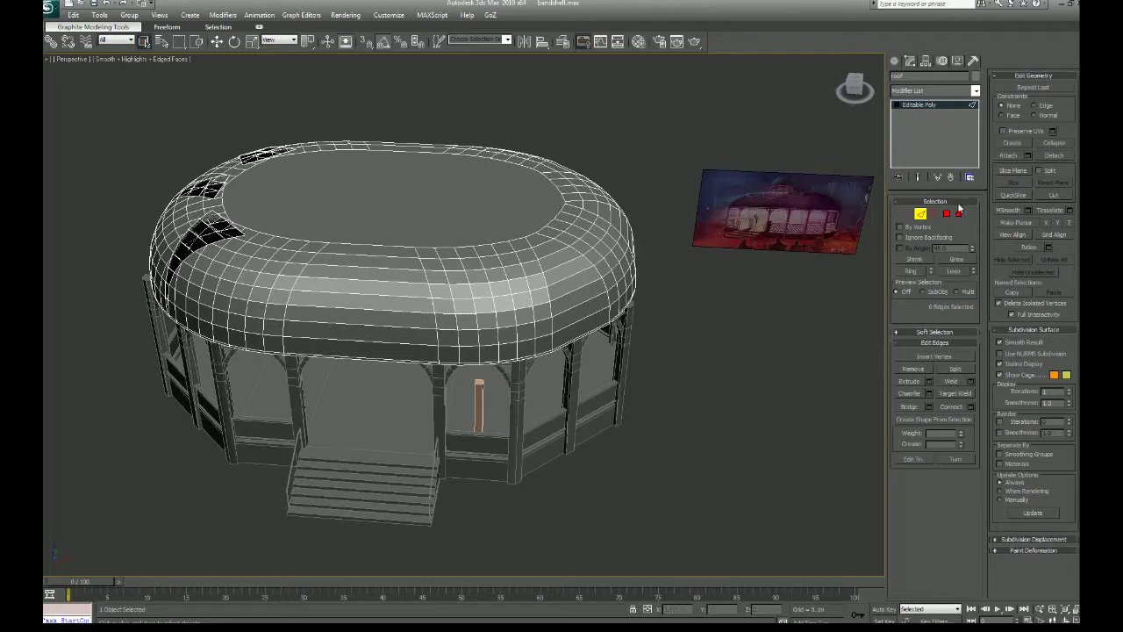
pyautogui.click(975, 91)
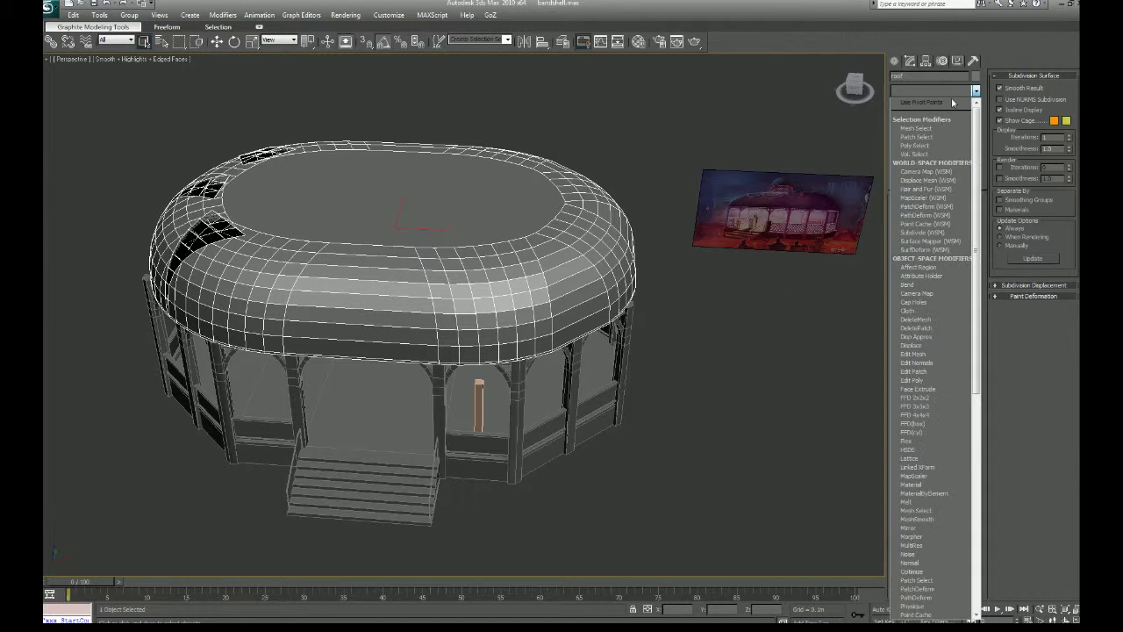
pyautogui.scroll(-15, 948, 123)
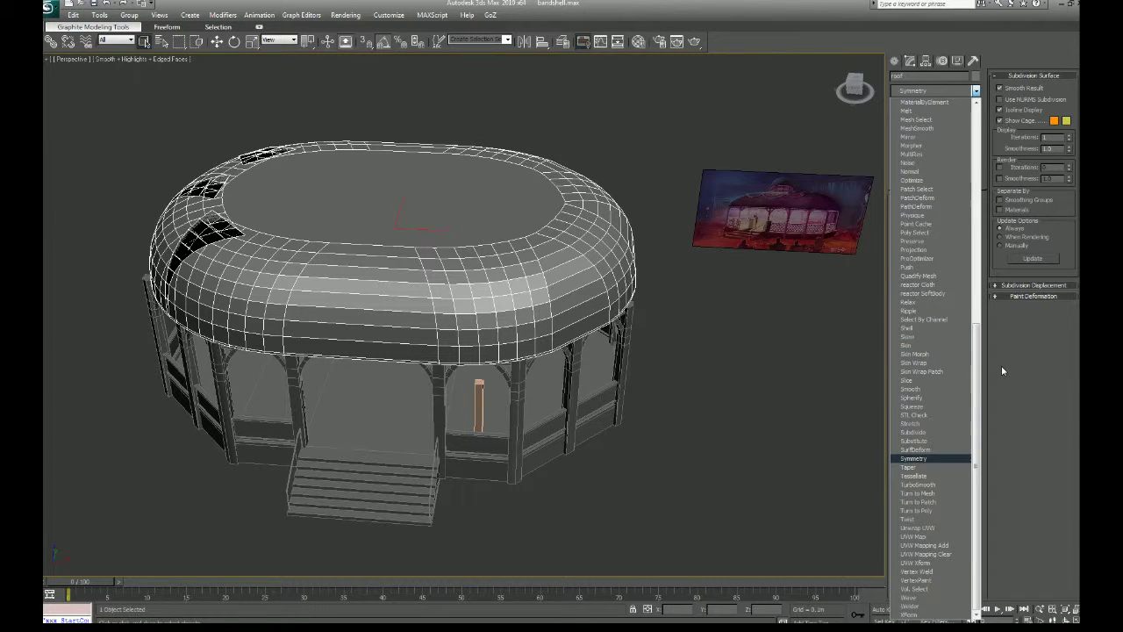
pyautogui.press('Return')
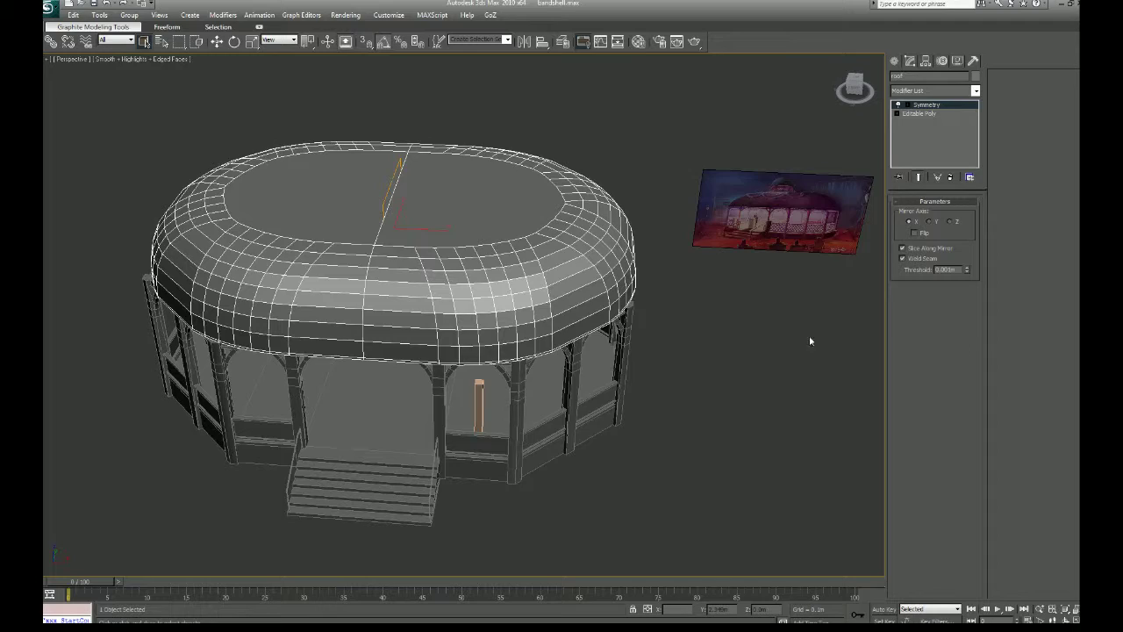
pyautogui.keyDown('alt'); pyautogui.moveTo(809, 335); pyautogui.dragTo(697, 343, button='middle'); pyautogui.keyUp('alt')
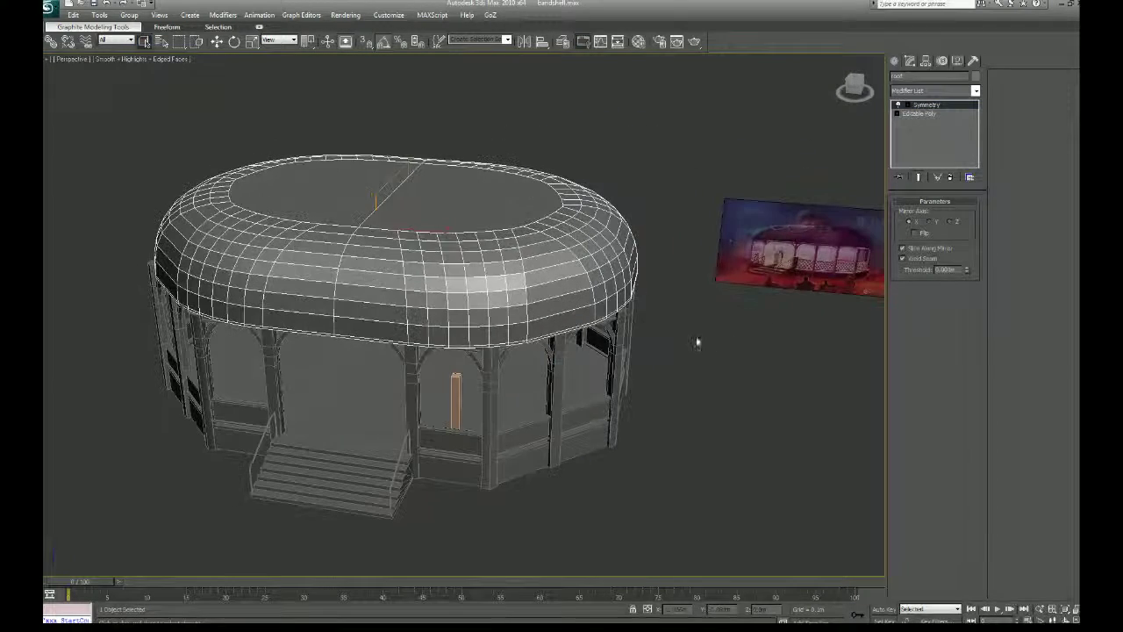
pyautogui.rightClick(935, 142)
pyautogui.click(987, 267)
# Step: Turn off the edged faces display, inspect the mirrored roof's shading up close, and switch the roof to polygon editing
pyautogui.click(933, 213)
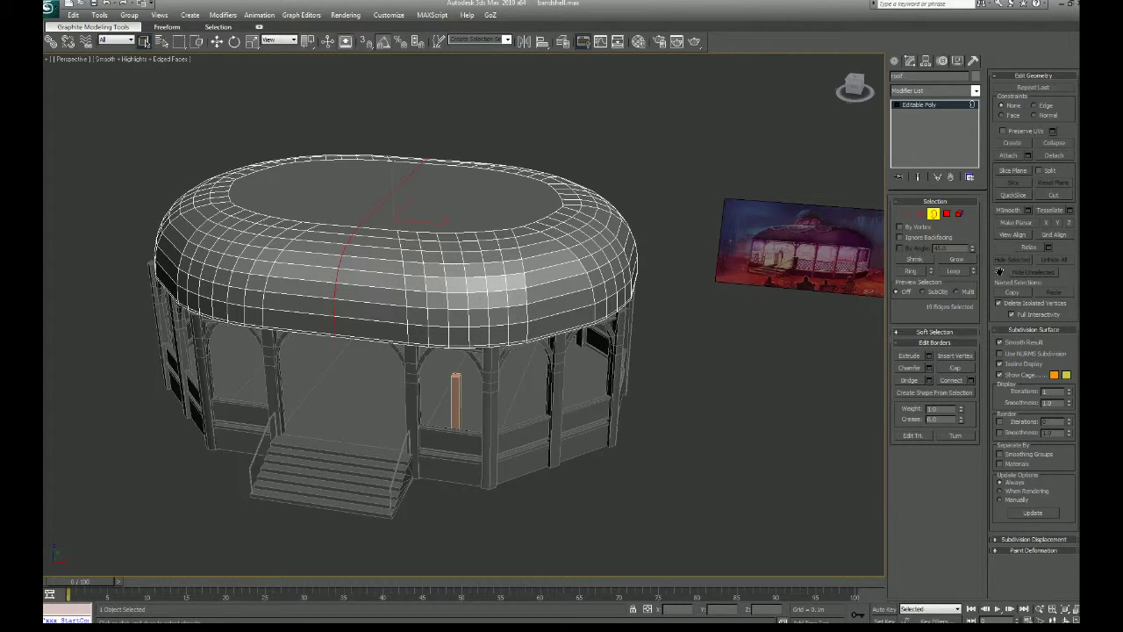
pyautogui.click(920, 213)
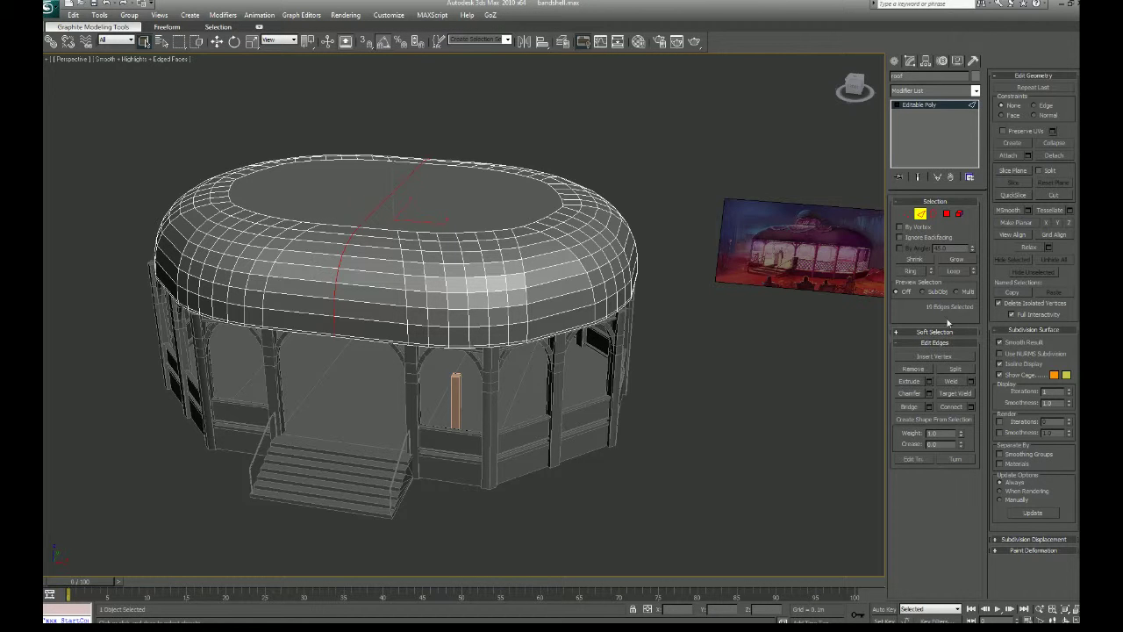
pyautogui.click(960, 214)
pyautogui.moveTo(738, 394); pyautogui.dragTo(732, 407, button='middle')
pyautogui.press('F4')
pyautogui.click(740, 402)
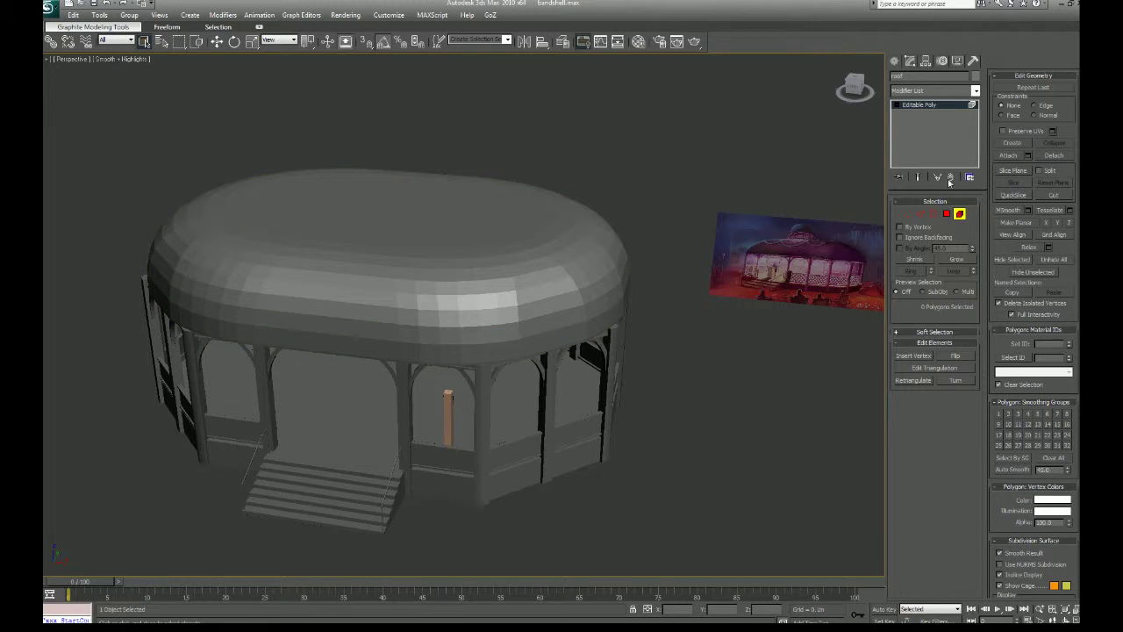
pyautogui.click(959, 214)
pyautogui.scroll(4, 489, 309)
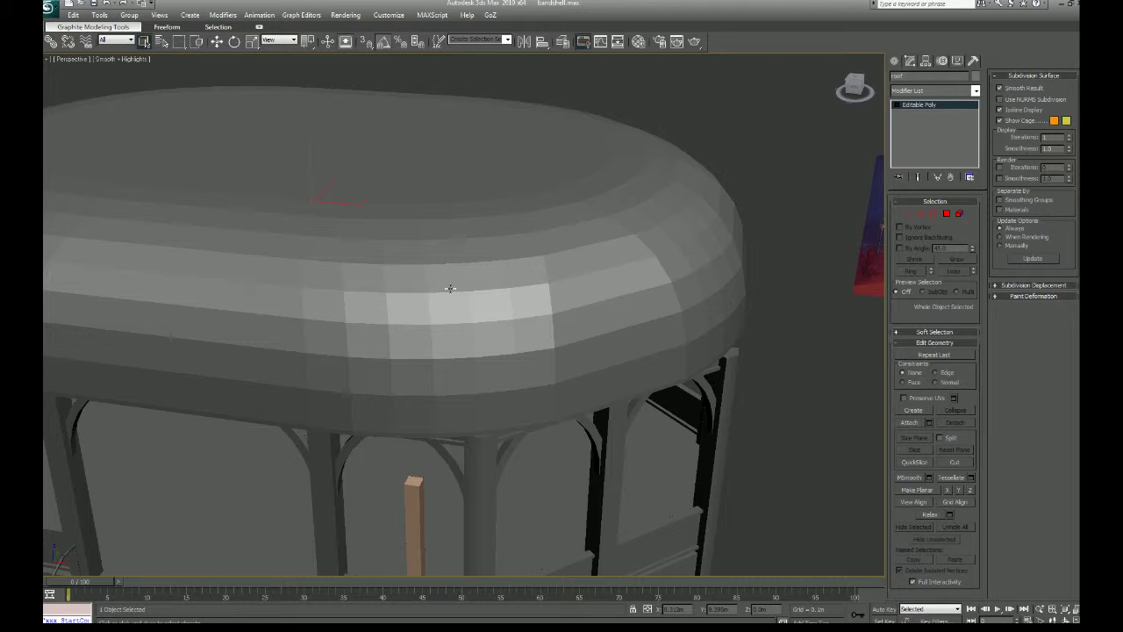
pyautogui.click(946, 213)
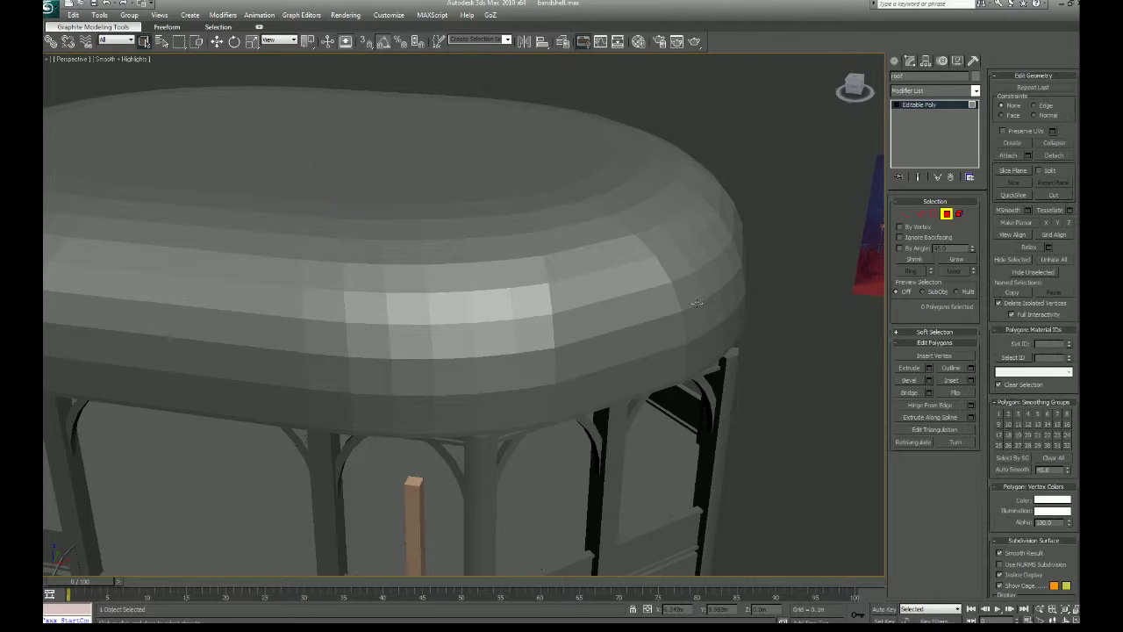